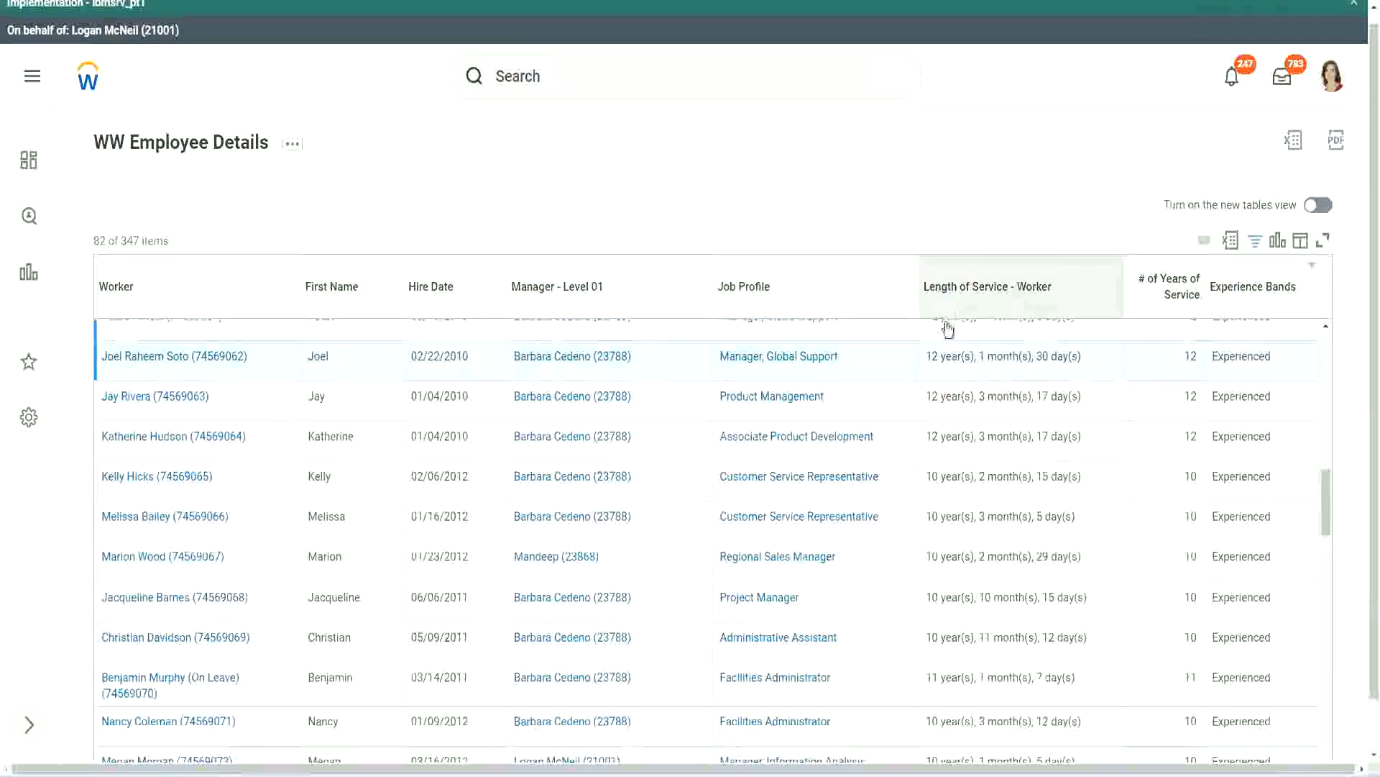
Compare Length of Service with # of Years of Service for the Manager, Global Support worker hired 02/22/2010
left_click_drag(934, 359, 927, 360)
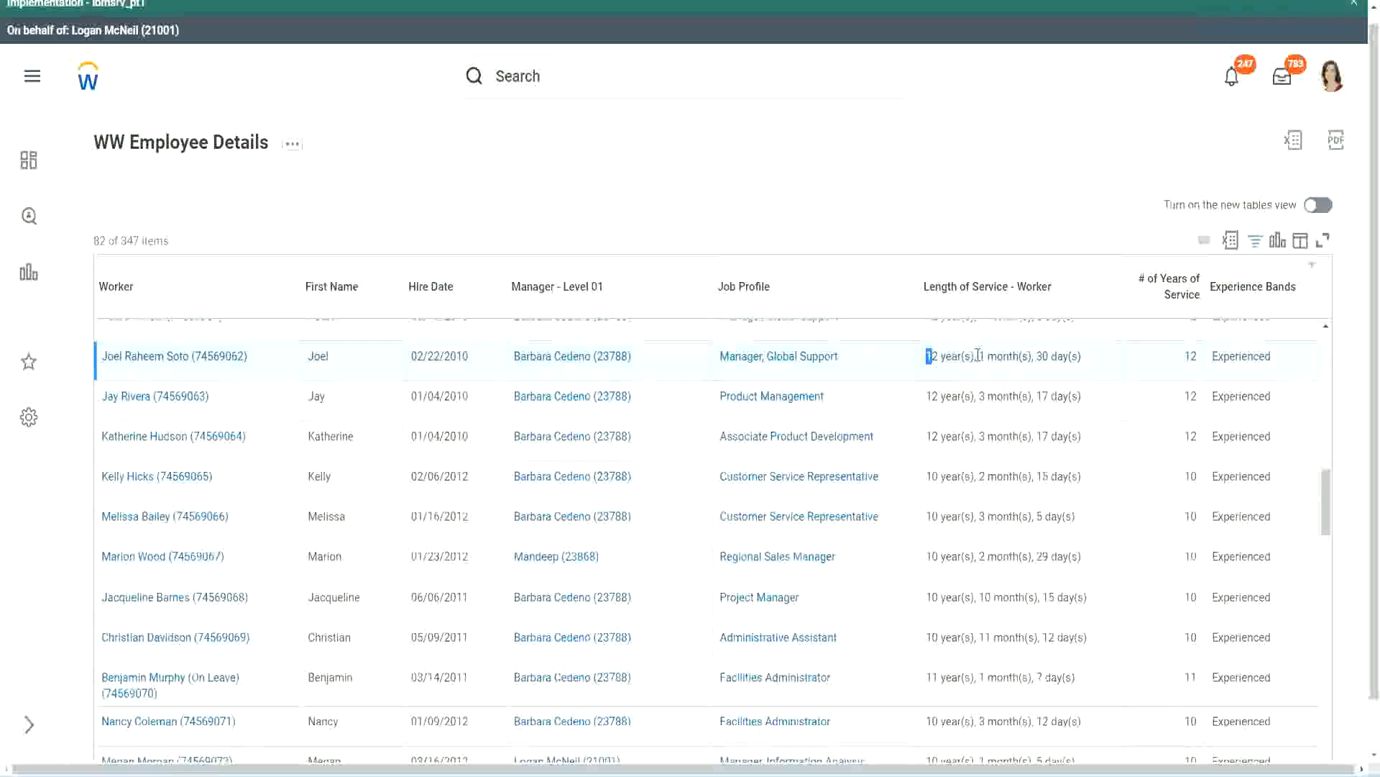
left_click(952, 363)
left_click_drag(925, 358, 981, 355)
double_click(981, 355)
double_click(1044, 356)
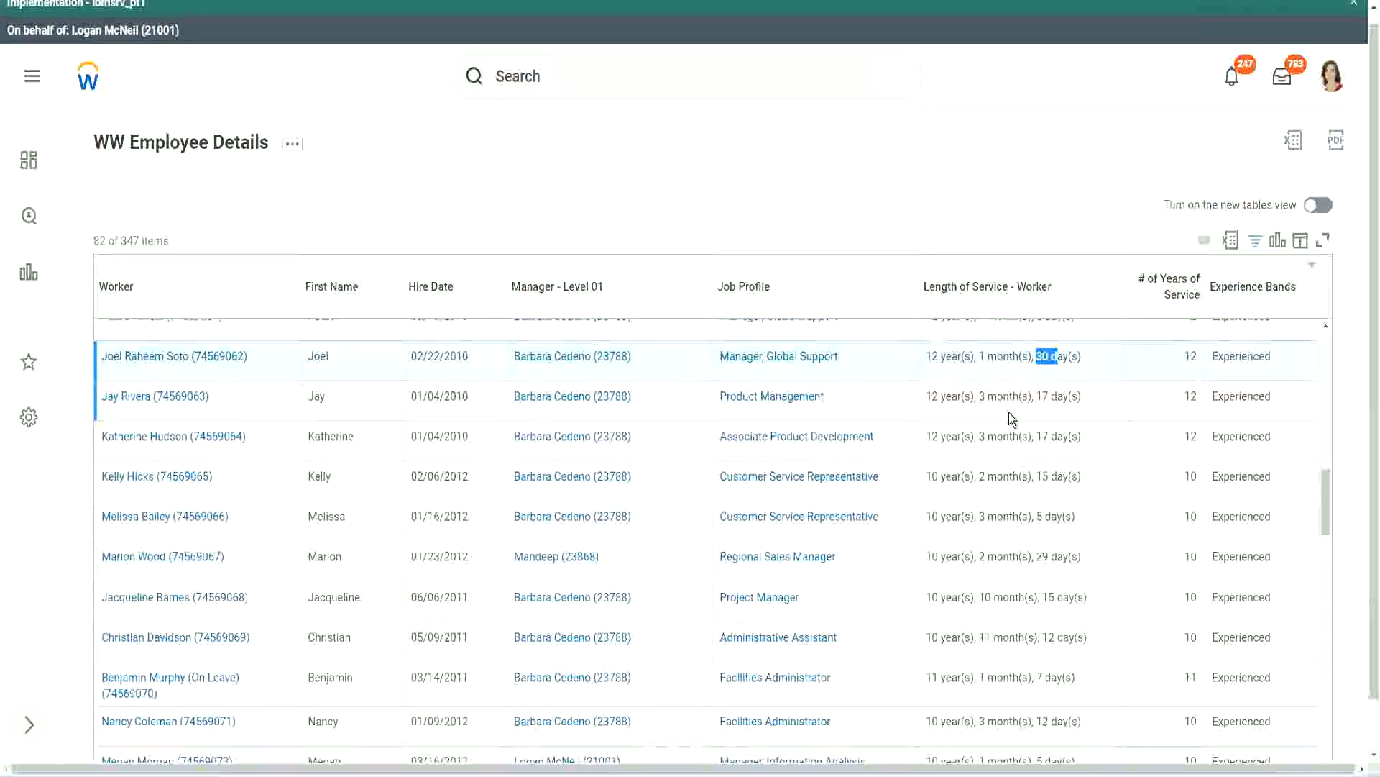
double_click(1194, 355)
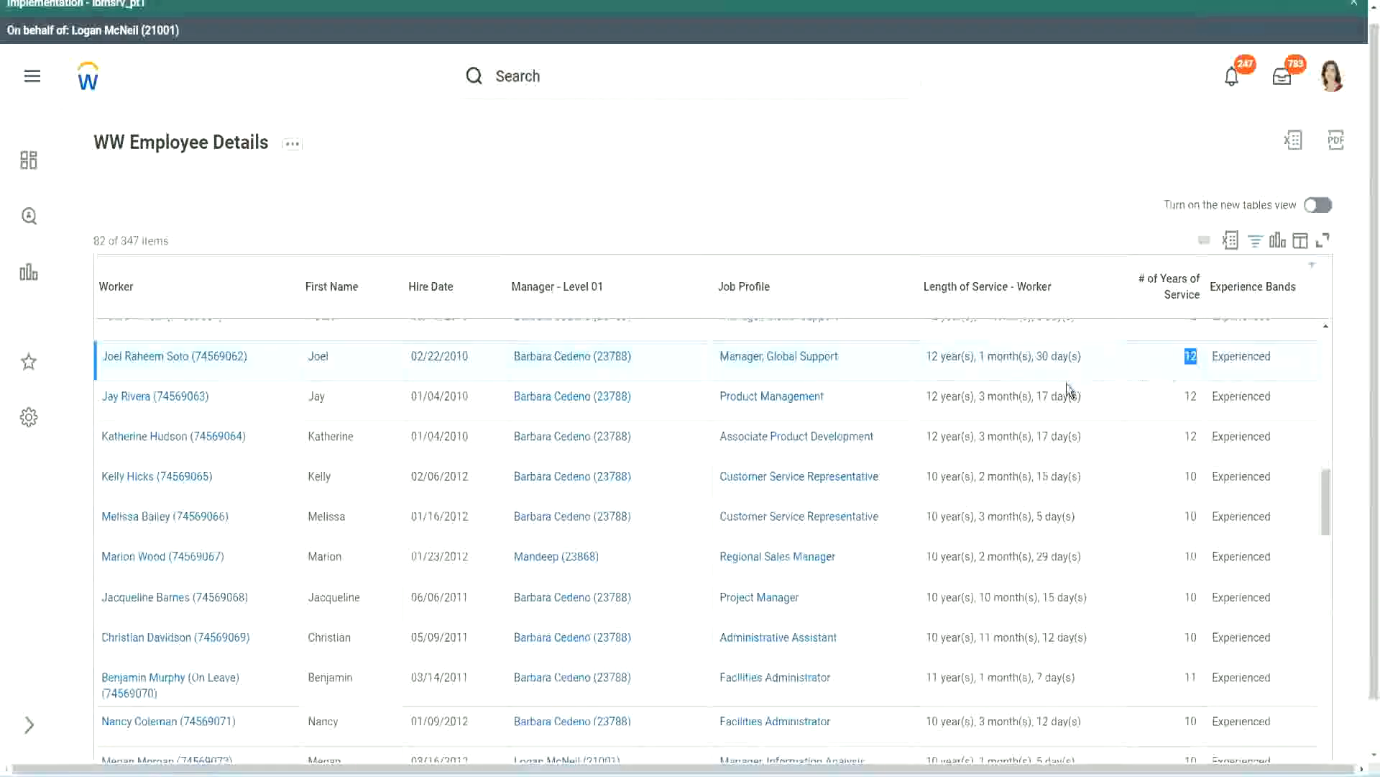
Compare Length of Service with # of Years of Service for the Administrative Assistant hired 05/09/2011
left_click(952, 638)
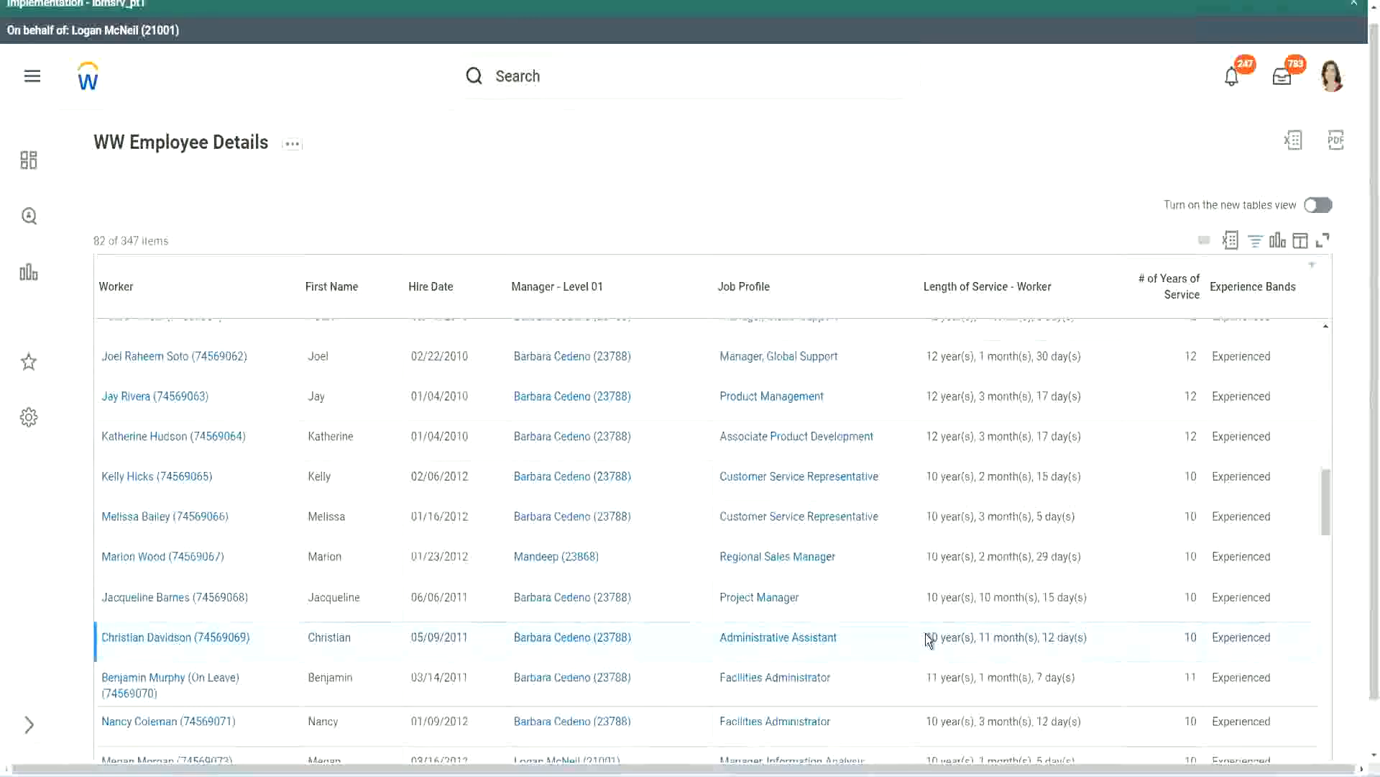
left_click_drag(981, 634, 1070, 637)
left_click(1071, 636)
double_click(1190, 637)
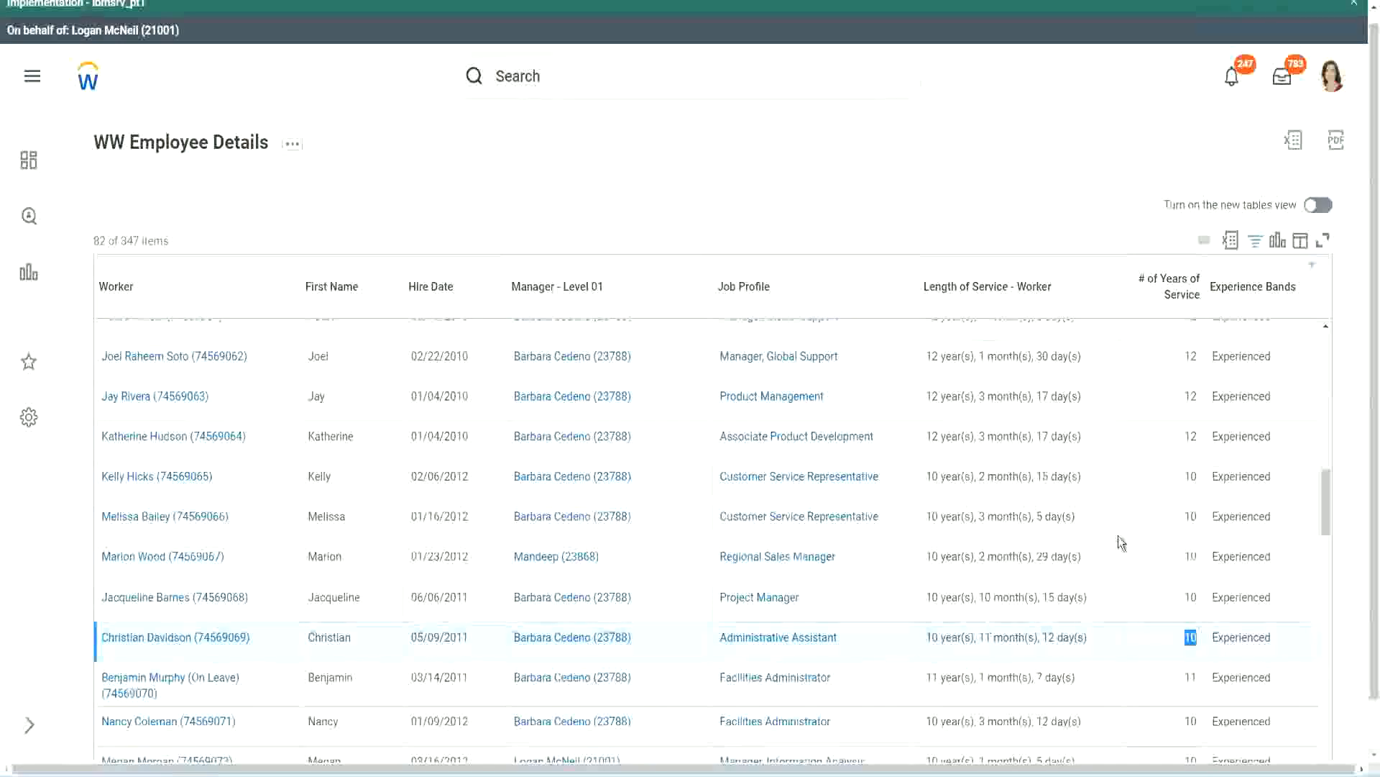
left_click(1186, 442)
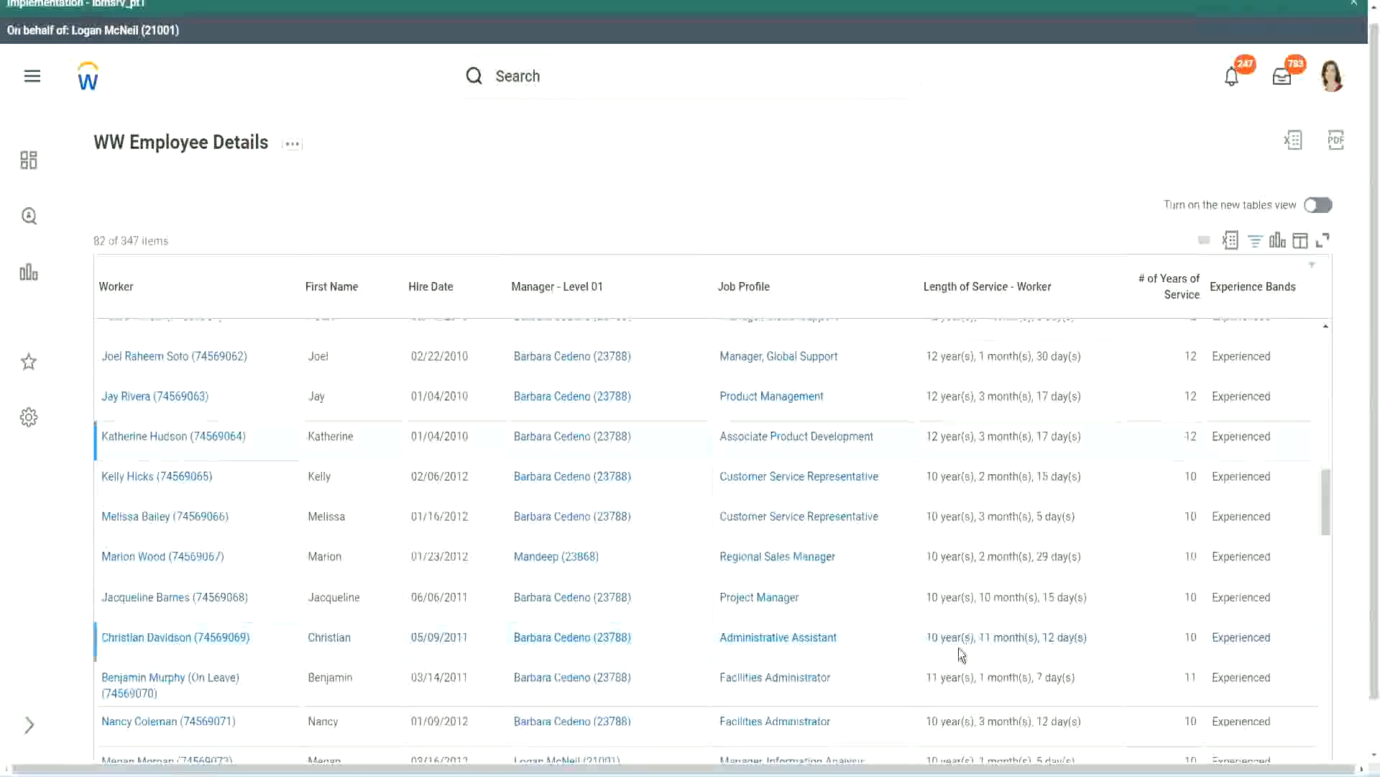
double_click(932, 637)
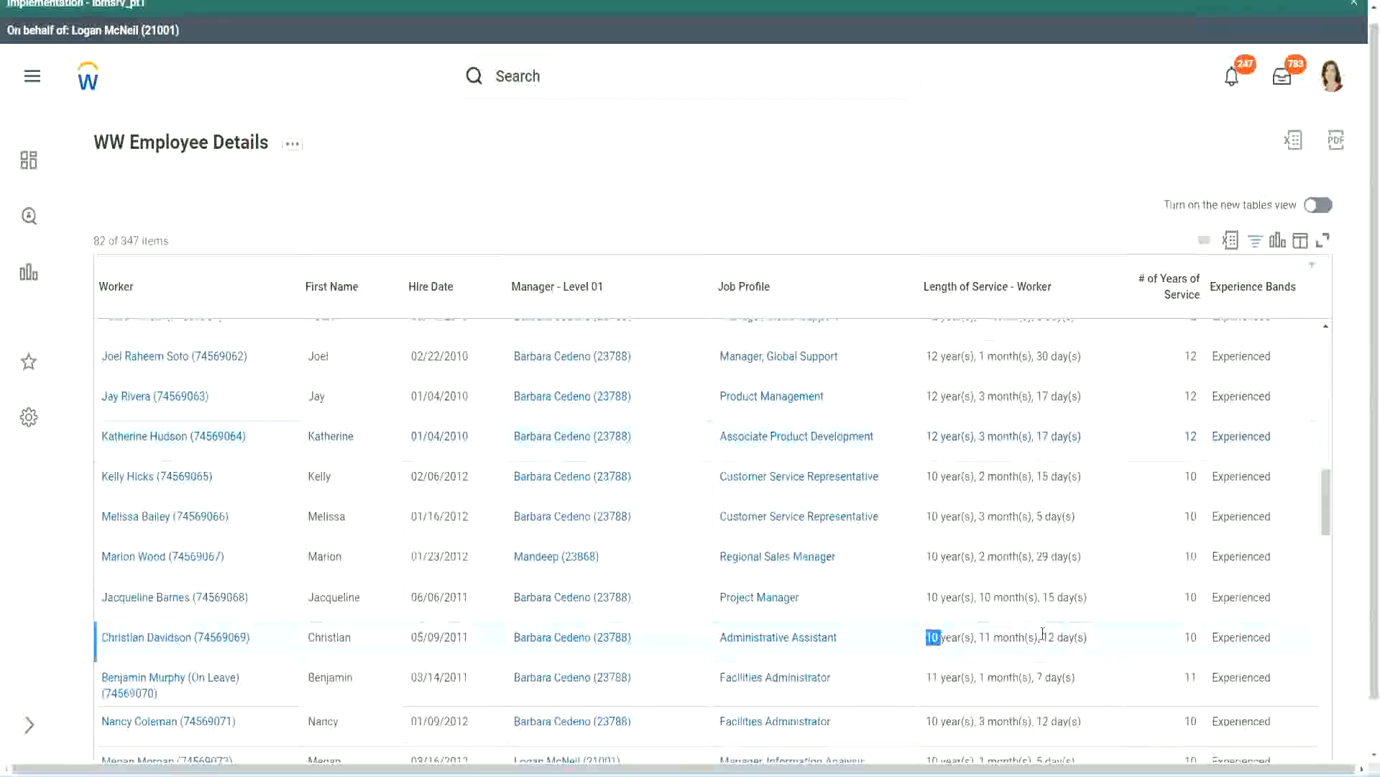
left_click(1042, 633)
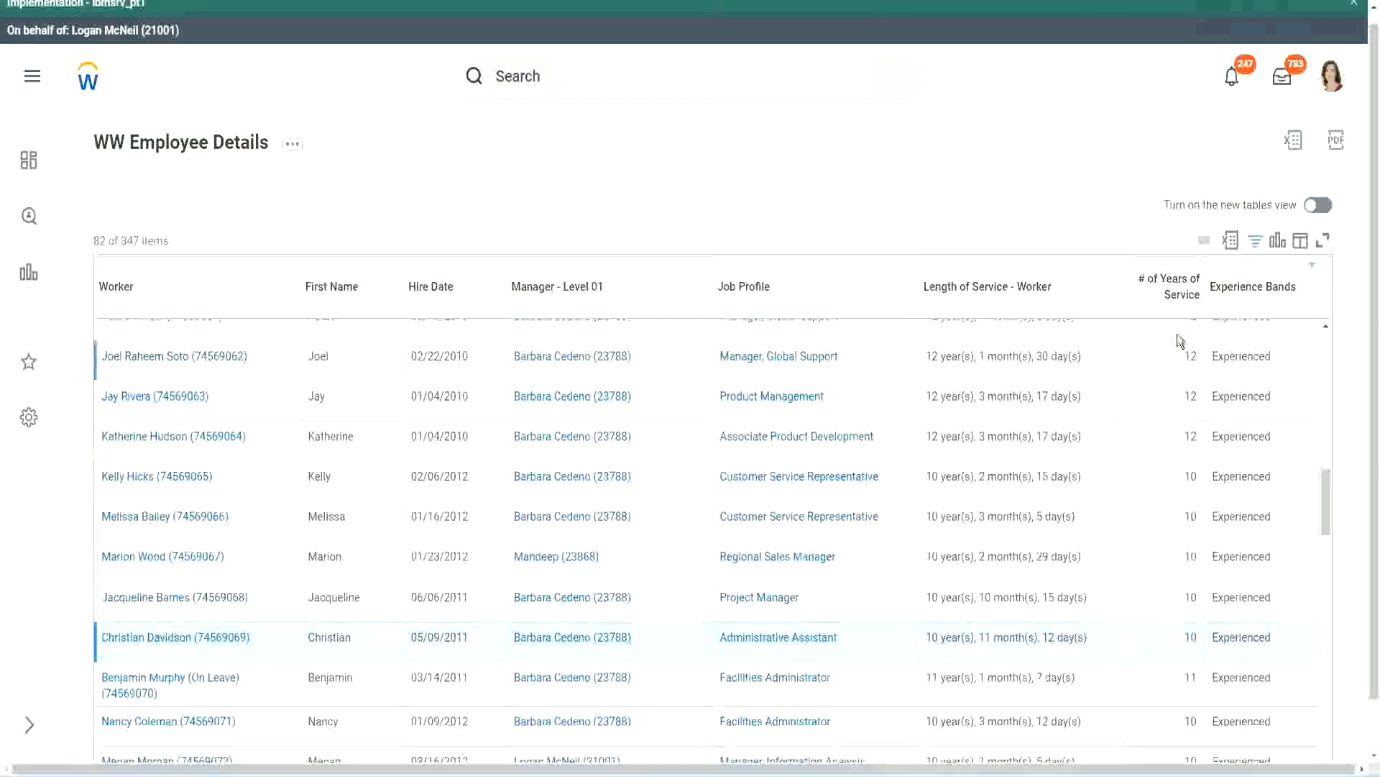
Recheck how years, months and days convert to whole years in the Global Support manager, Administrative Assistant and Project Manager rows
double_click(1198, 357)
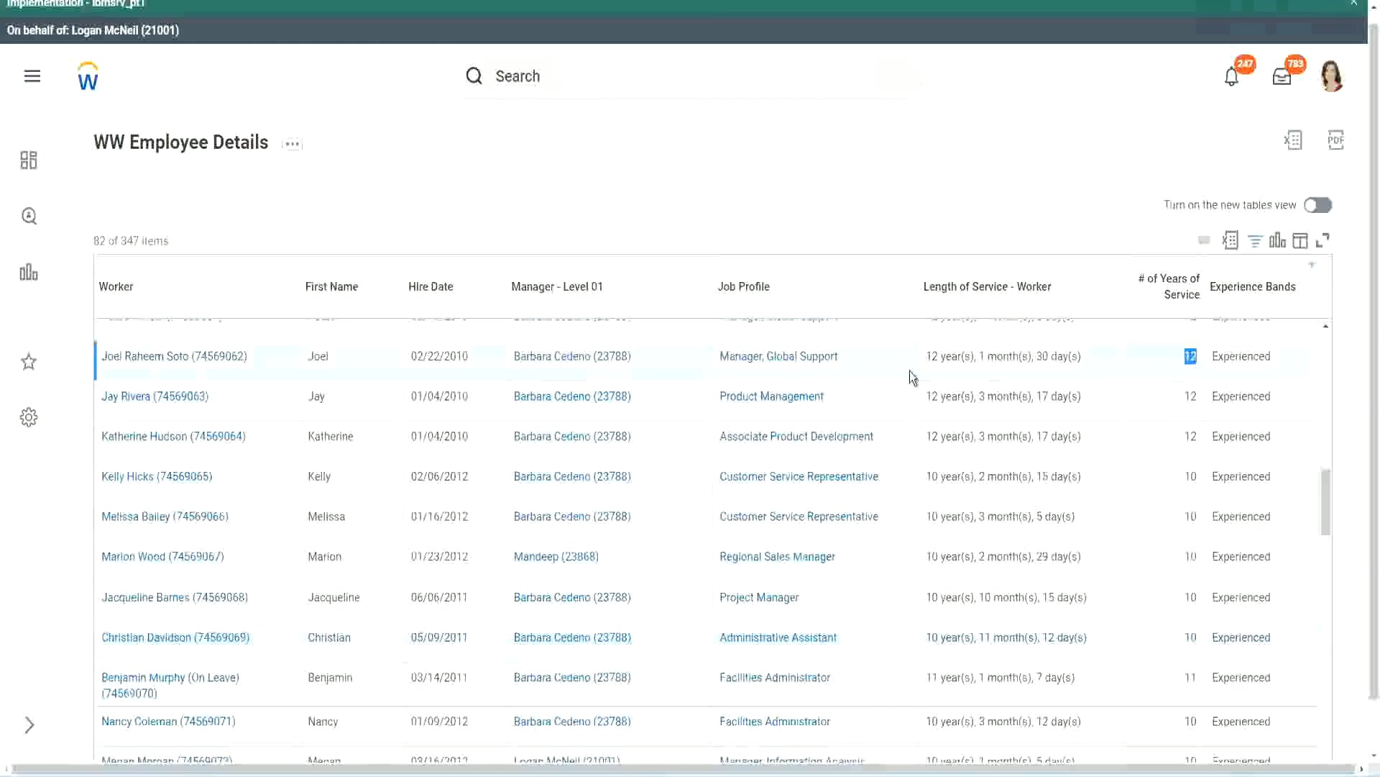
left_click_drag(926, 356, 1100, 351)
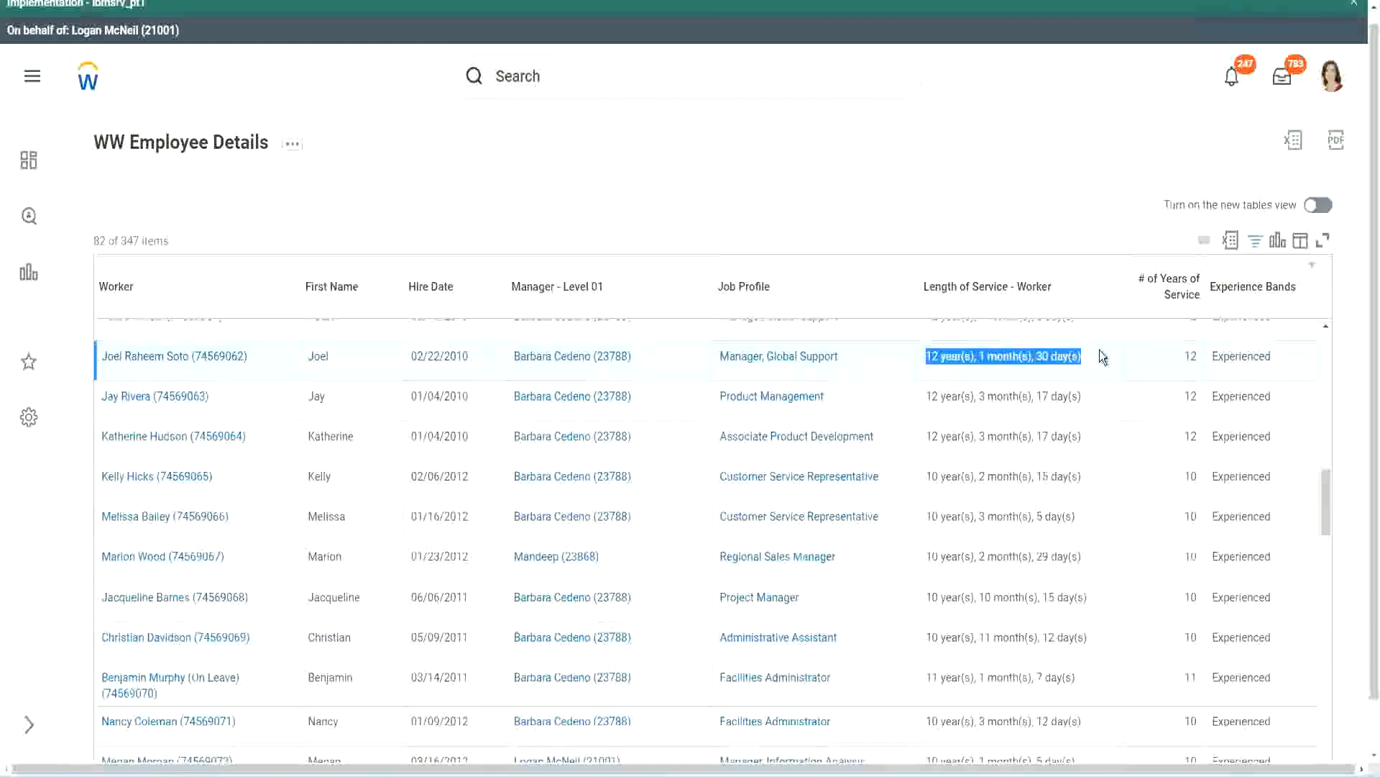
left_click(1071, 636)
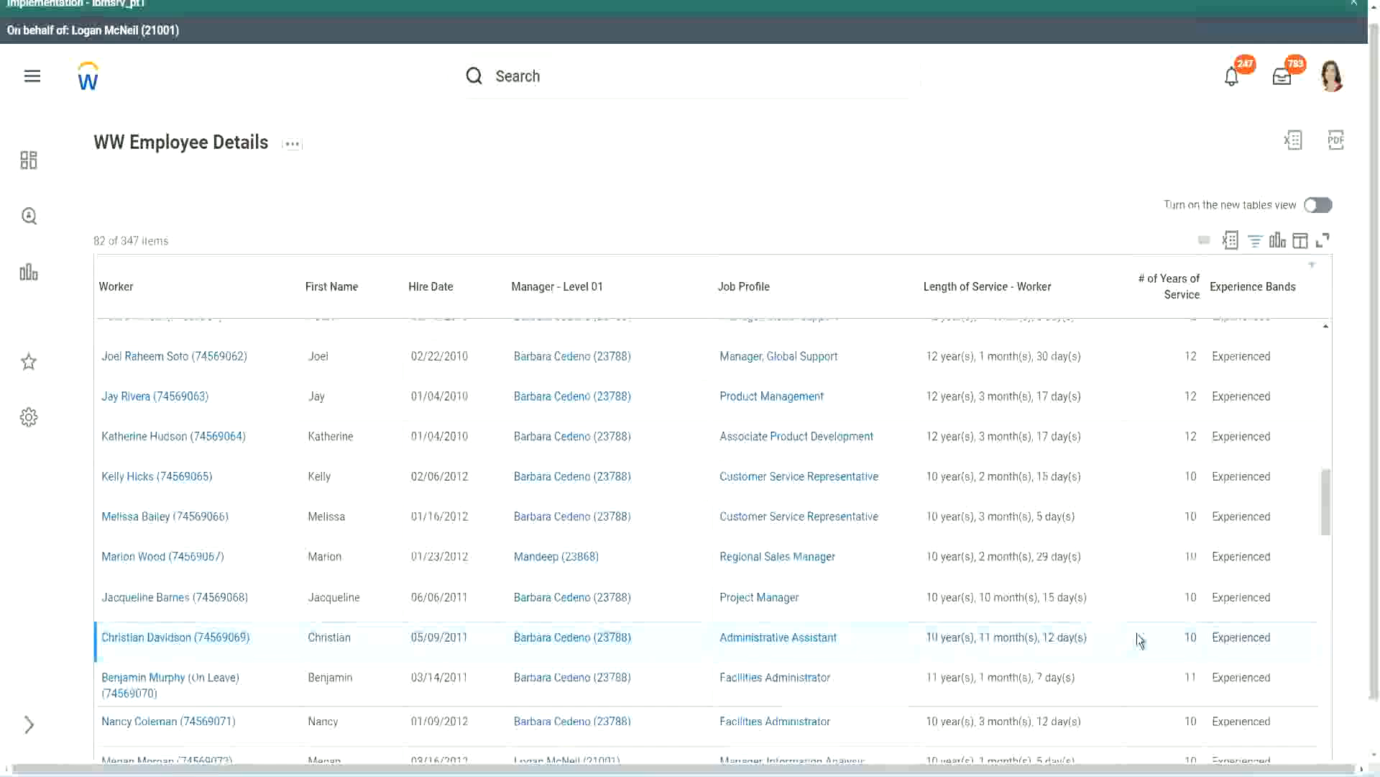
double_click(1192, 637)
left_click(1140, 642)
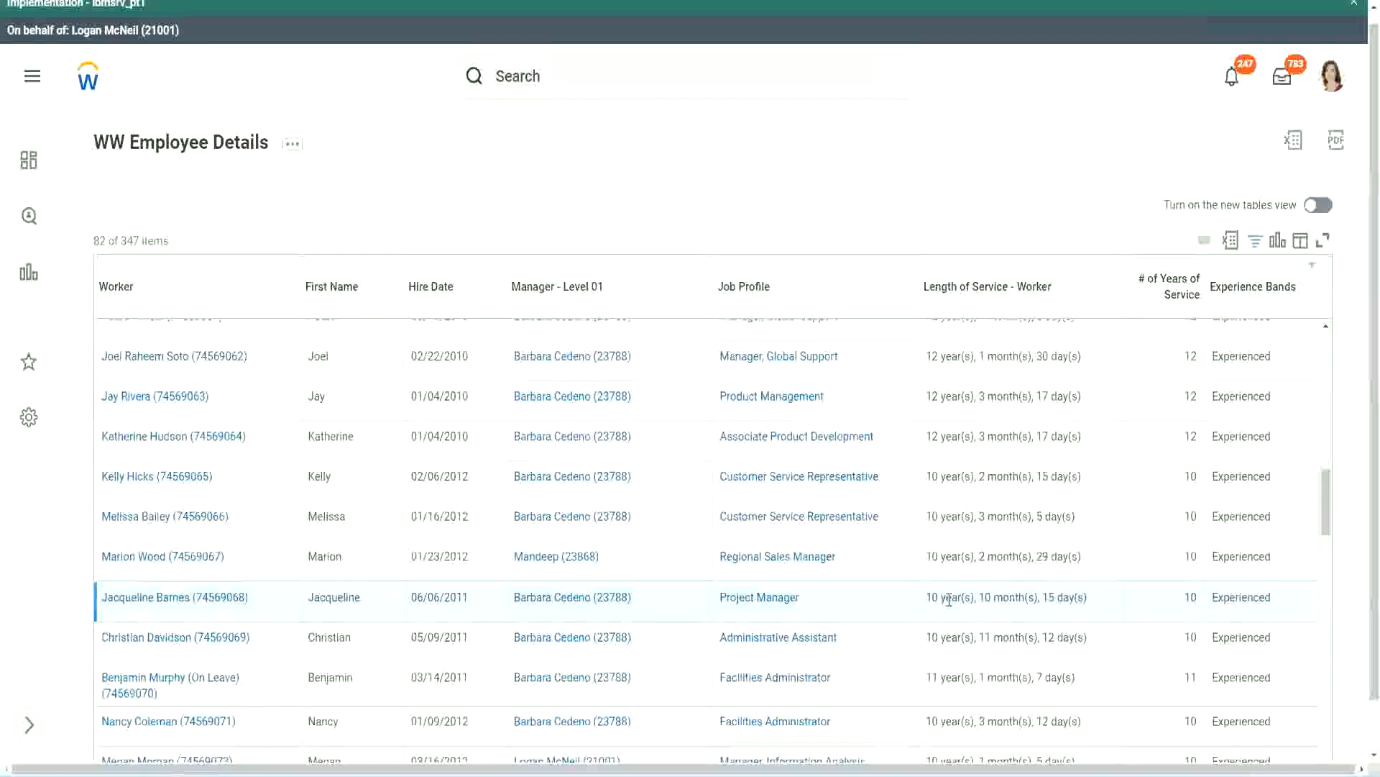
double_click(985, 597)
left_click(1031, 598)
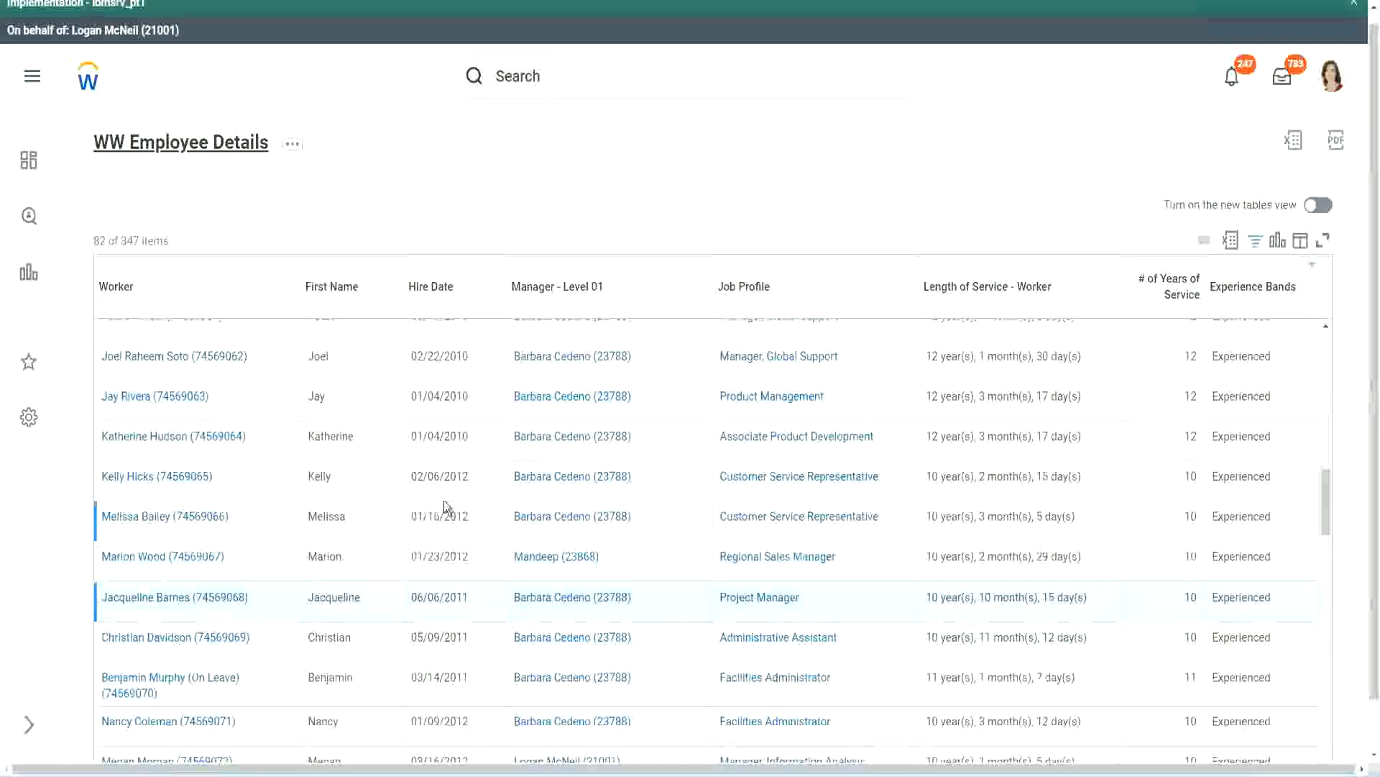
Open the Experience Bands calculated field from the report definition in a new tab and review its conditions and return values
scroll(446, 503, "down", 5)
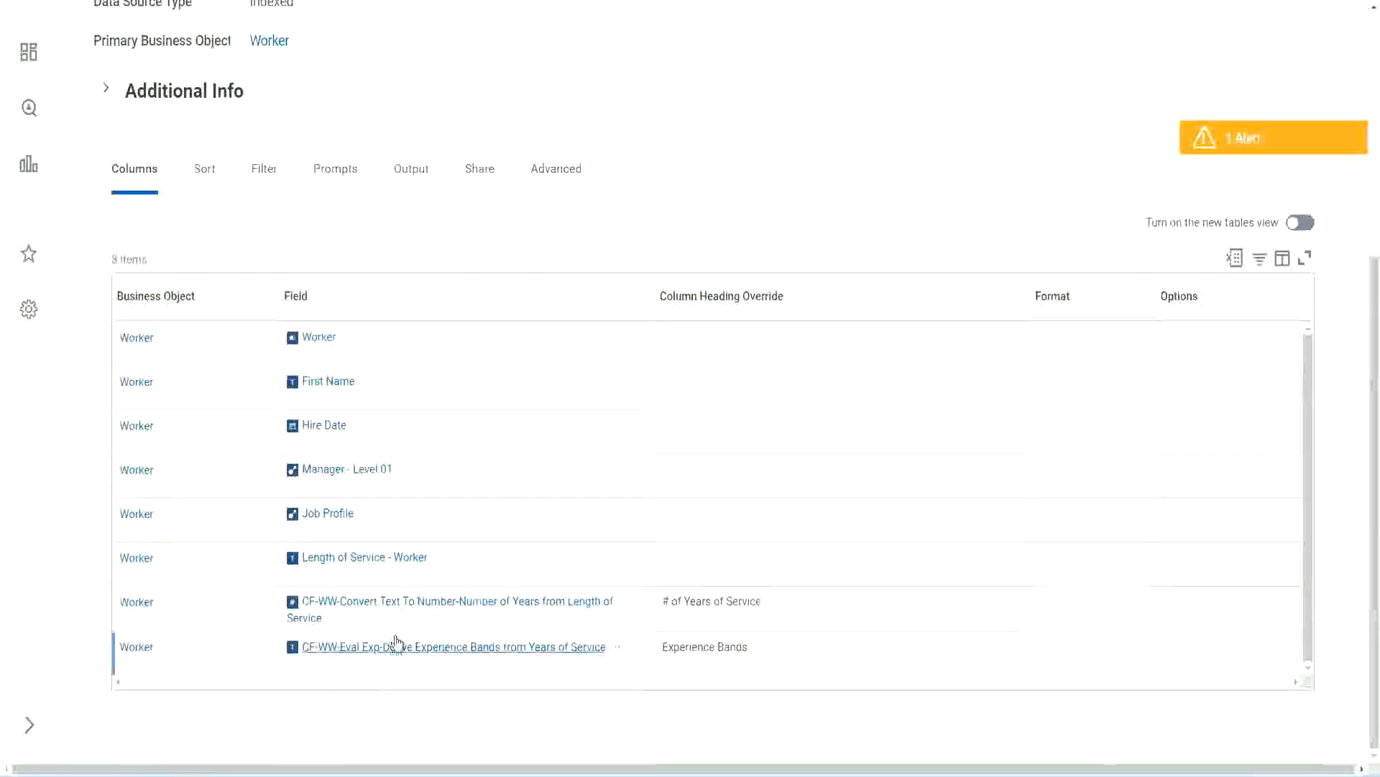
right_click(374, 651)
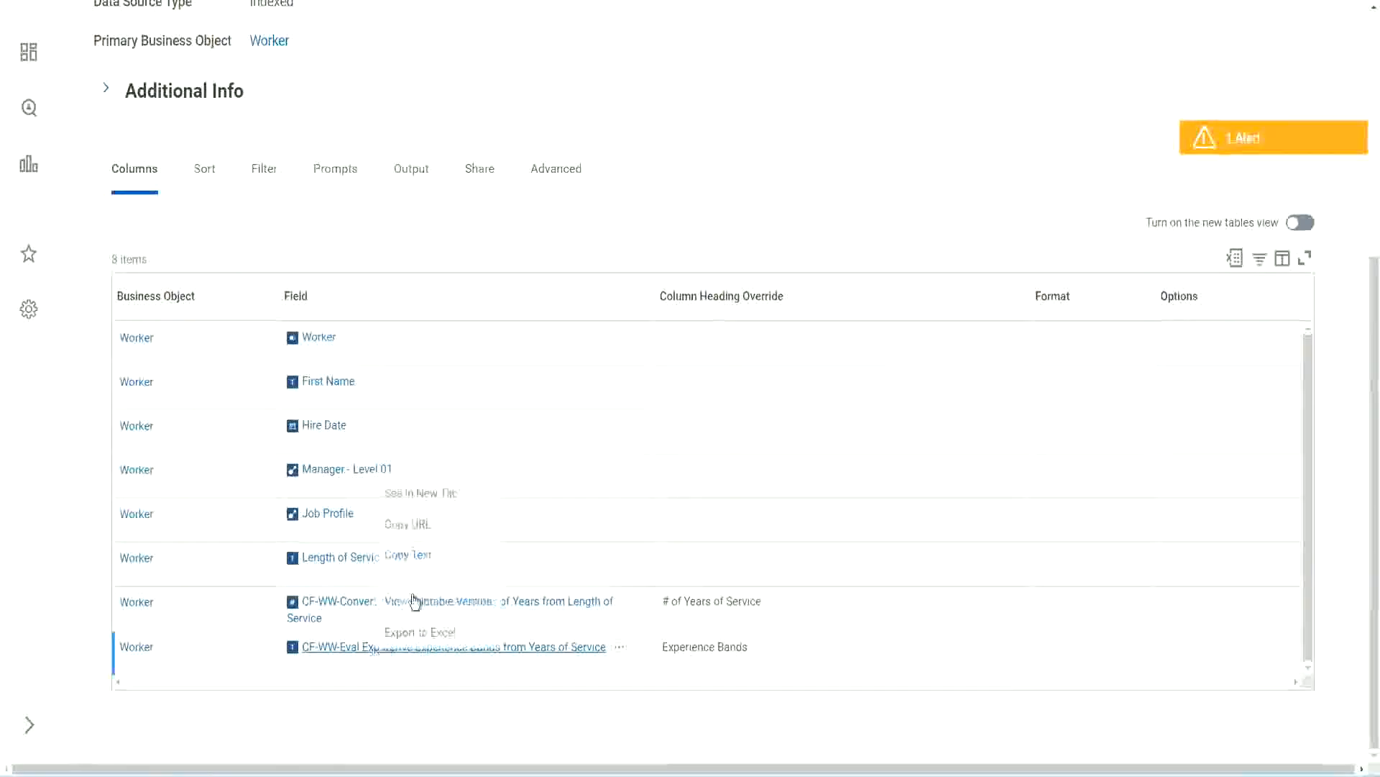
left_click(433, 490)
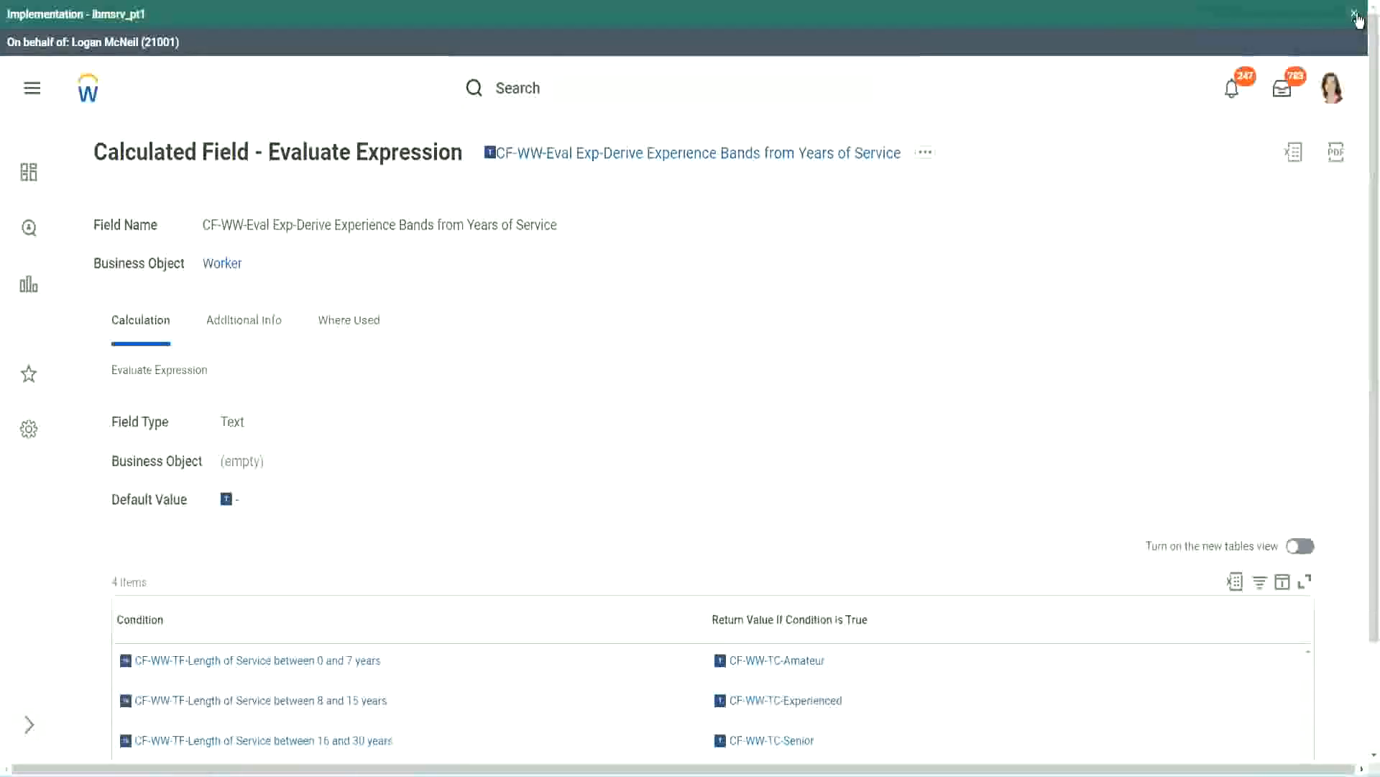
left_click(1356, 17)
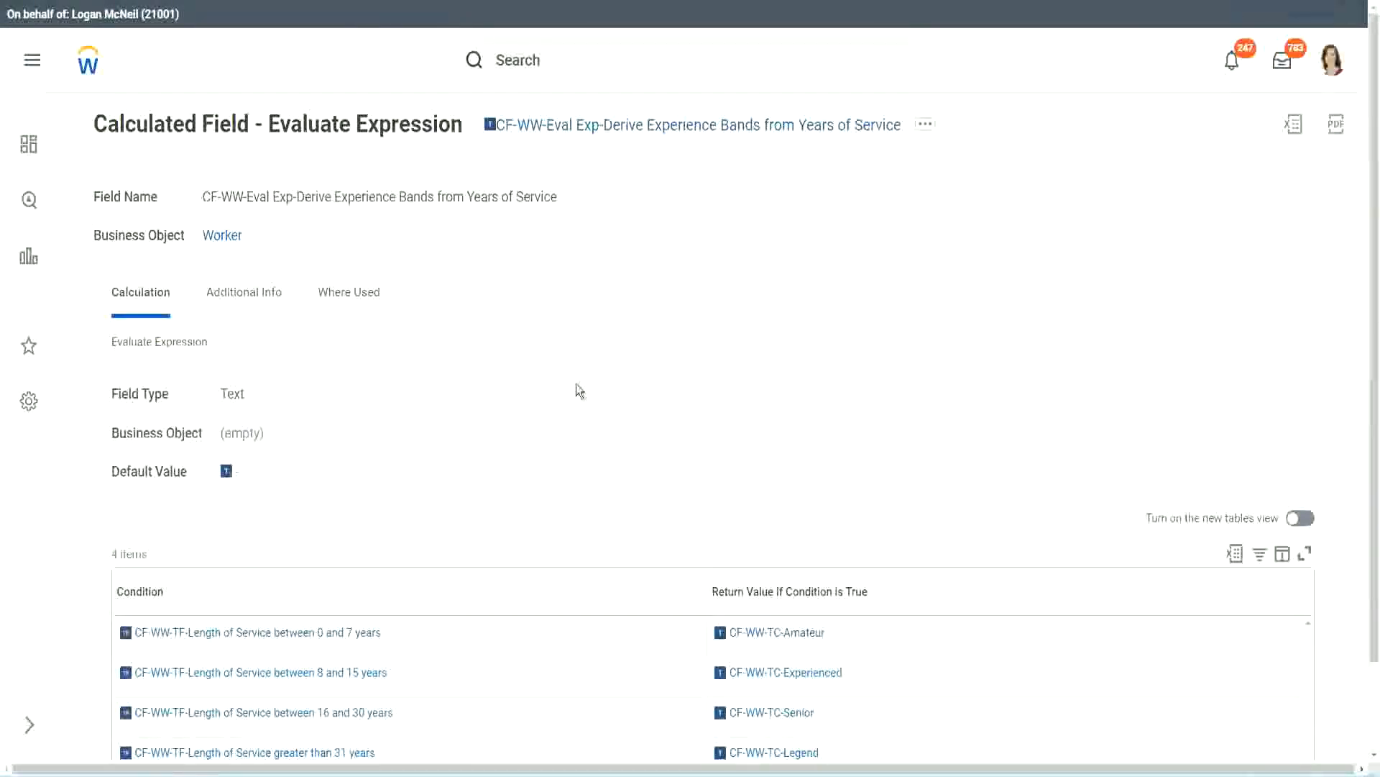
scroll(574, 388, "down", 2)
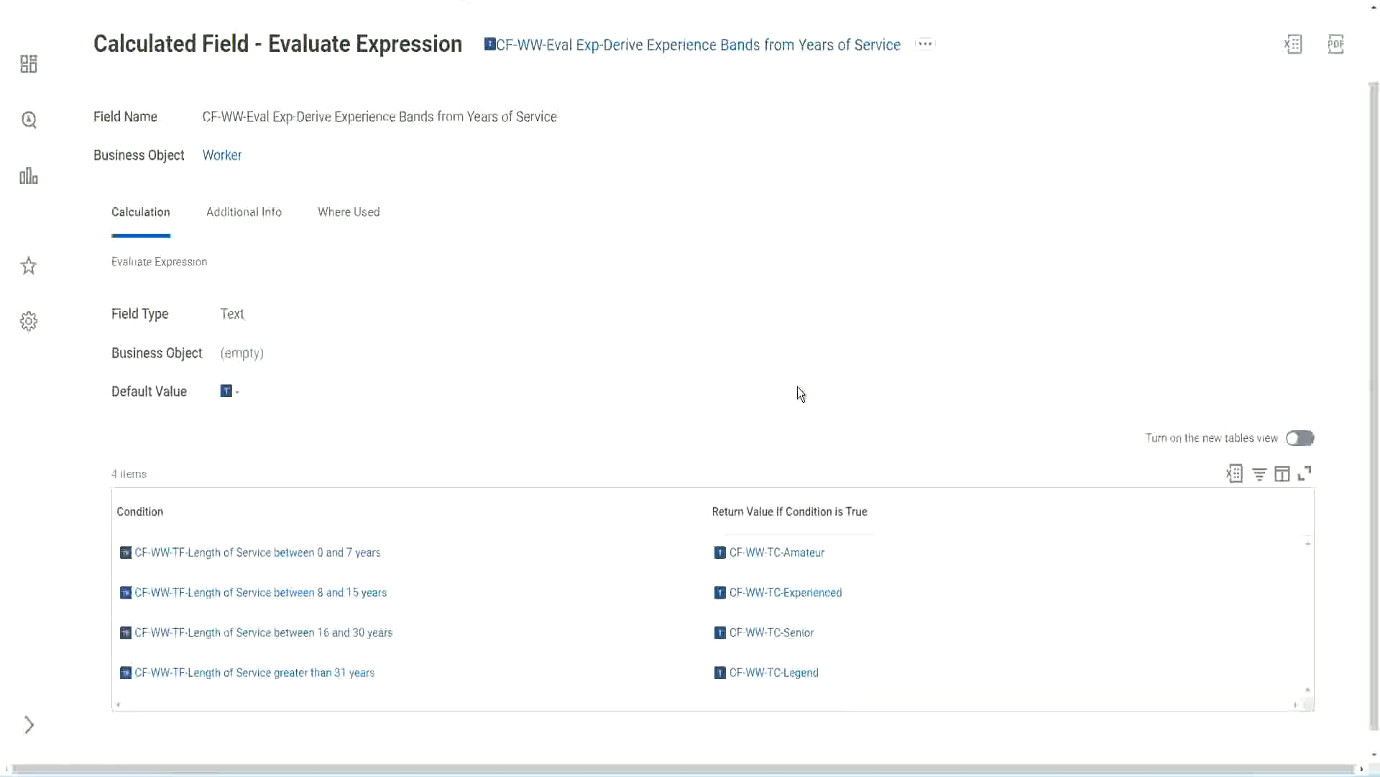
Copy the name text of the calculated field CF-WW-Eval Exp-Derive Experience Bands from Years of Service
left_click(626, 507)
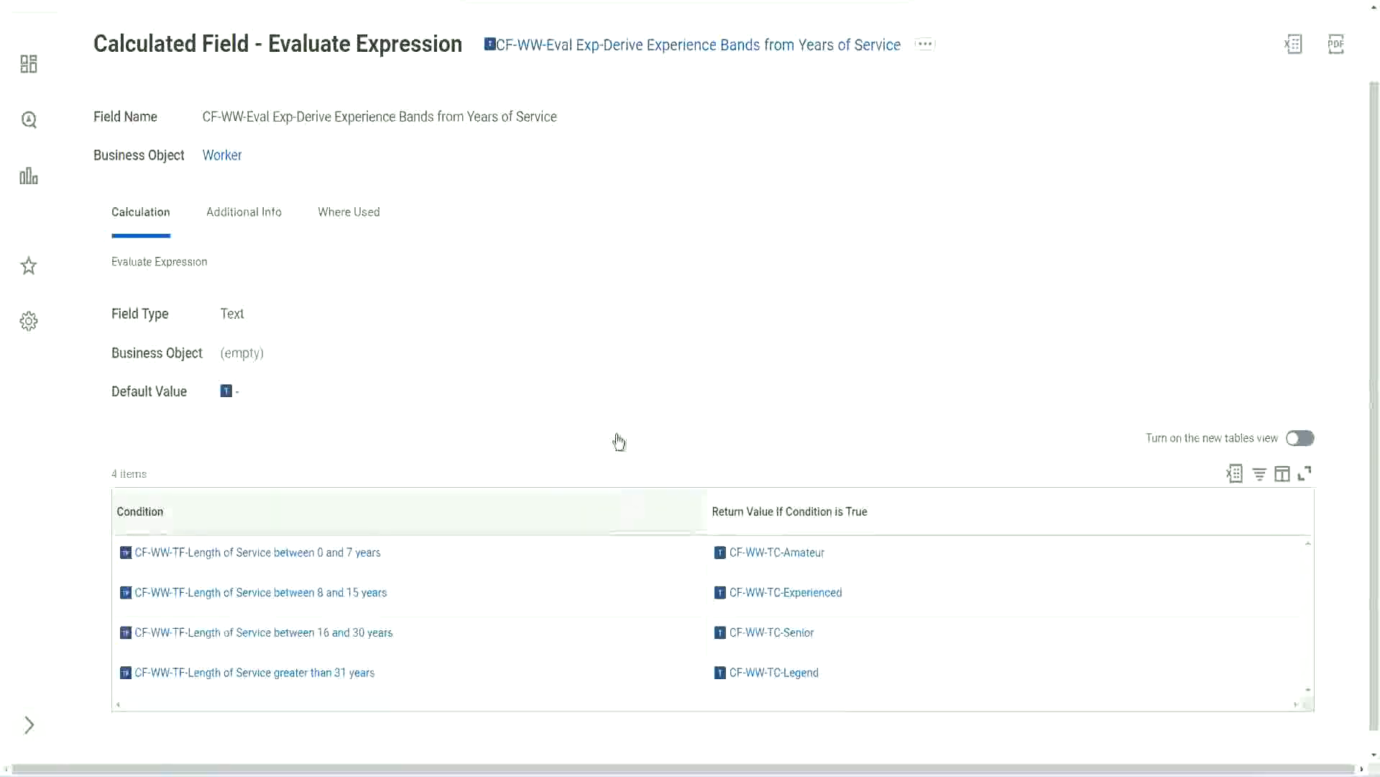
left_click(617, 331)
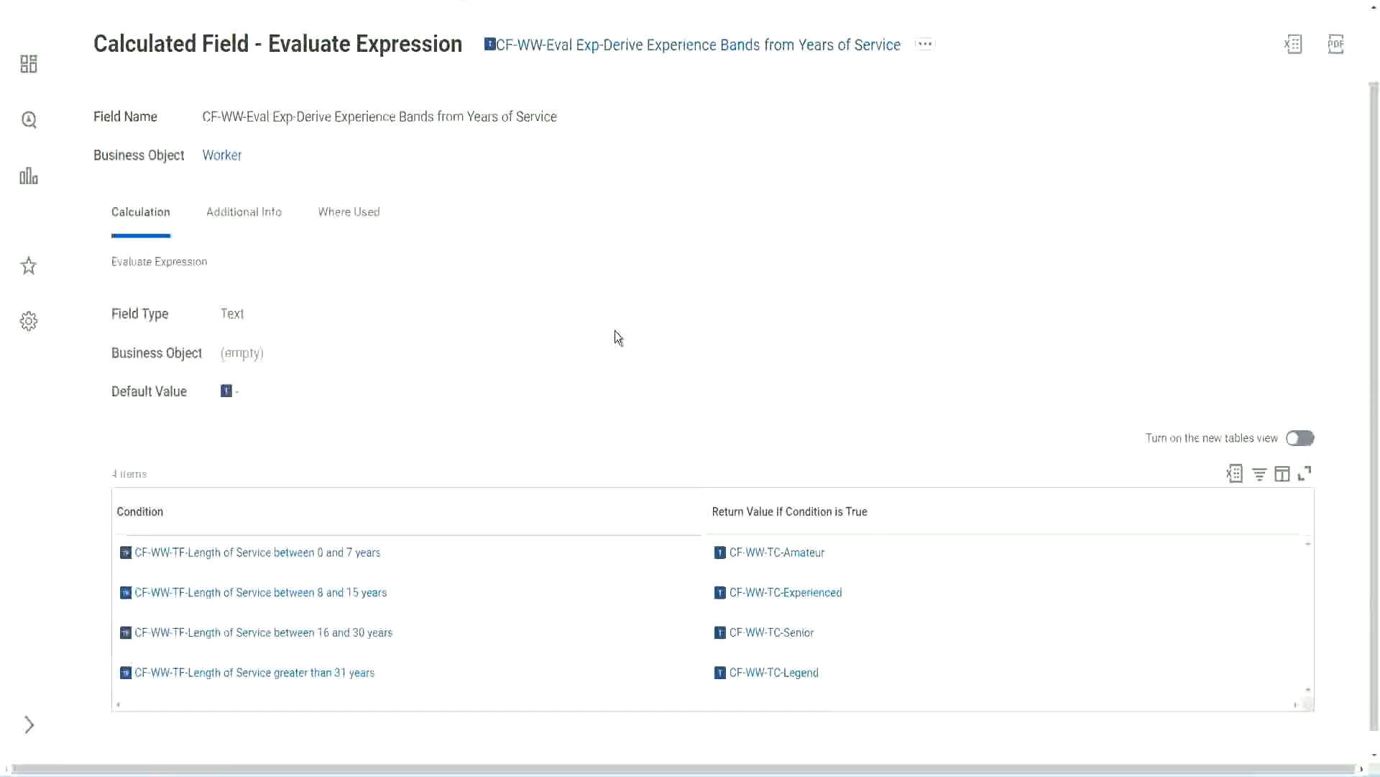
right_click(609, 53)
left_click(486, 353)
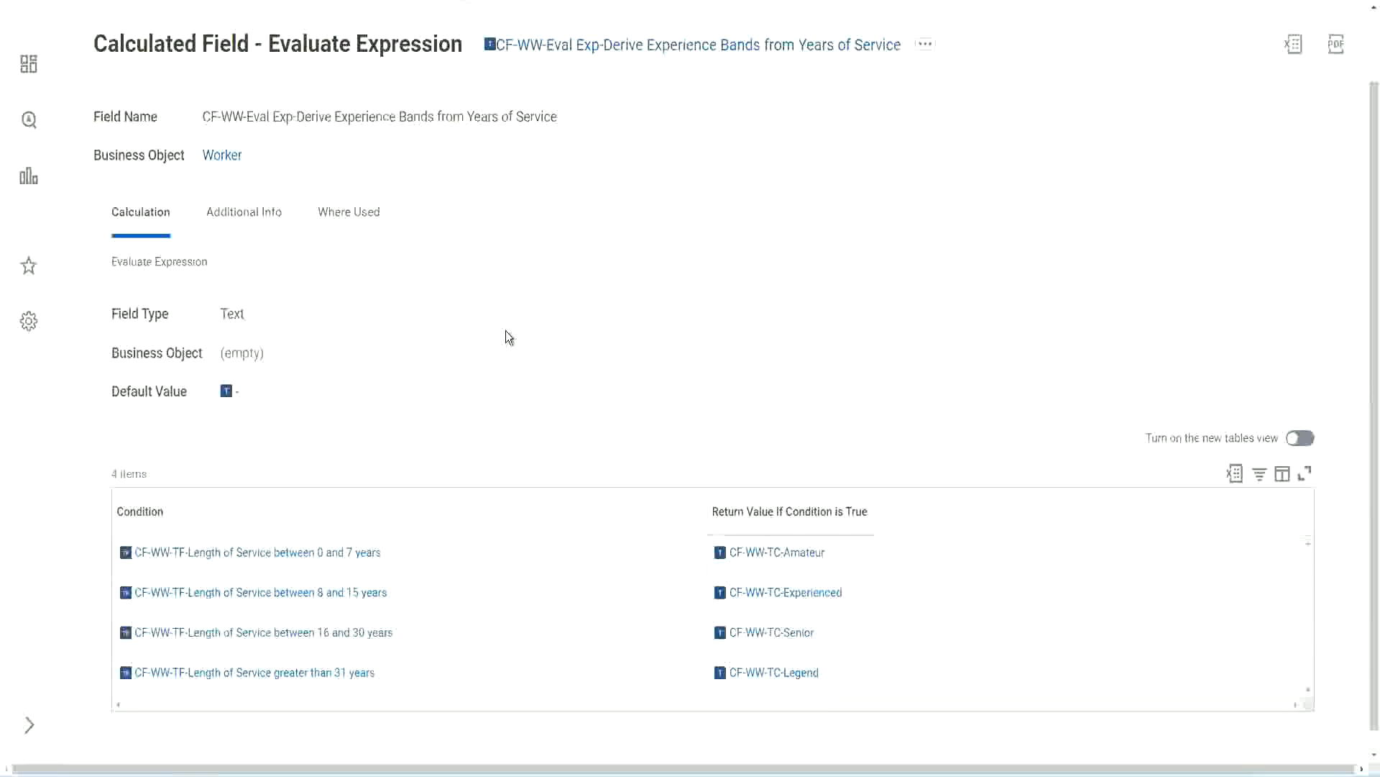
Return to the WW Employee Details report definition, search for "create cal field" and open the Create Calculated Field task
scroll(537, 285, "up", 2)
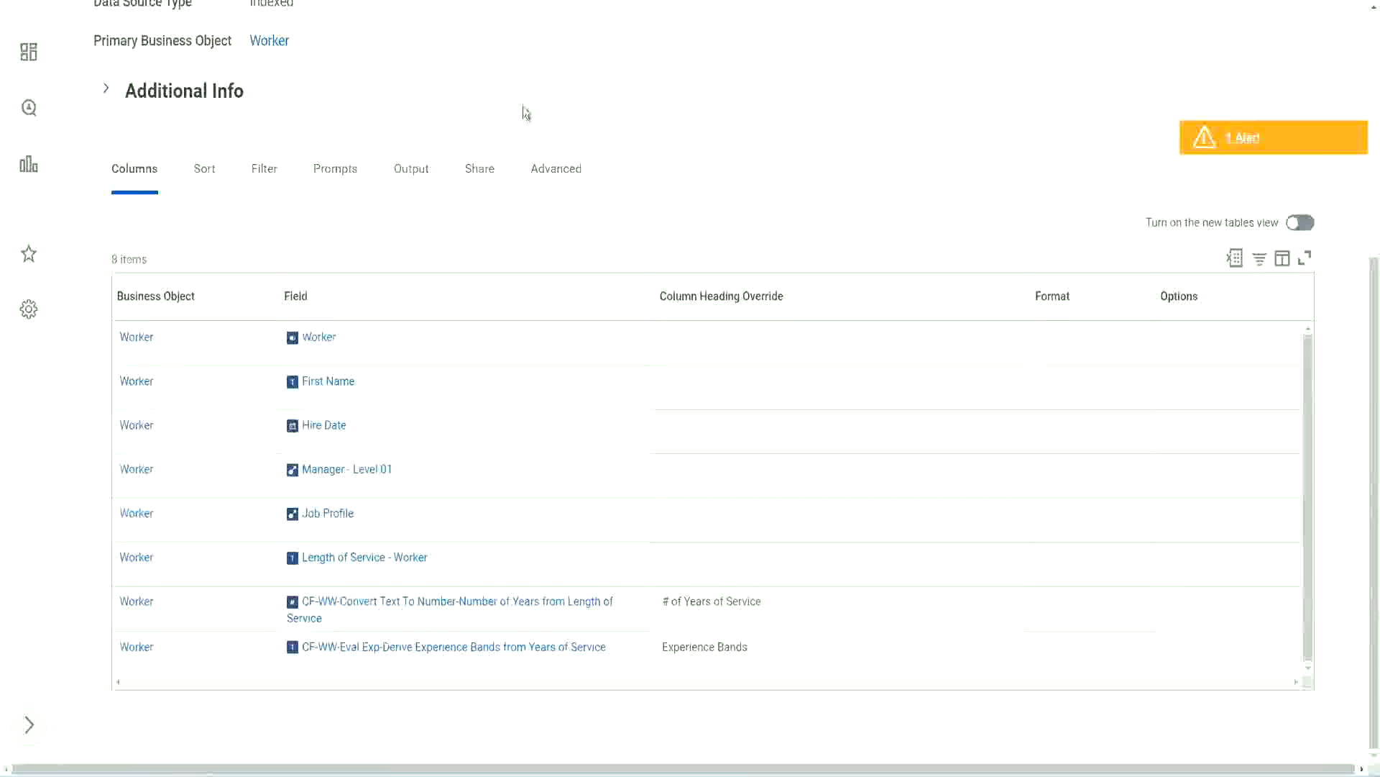
scroll(524, 107, "up", 5)
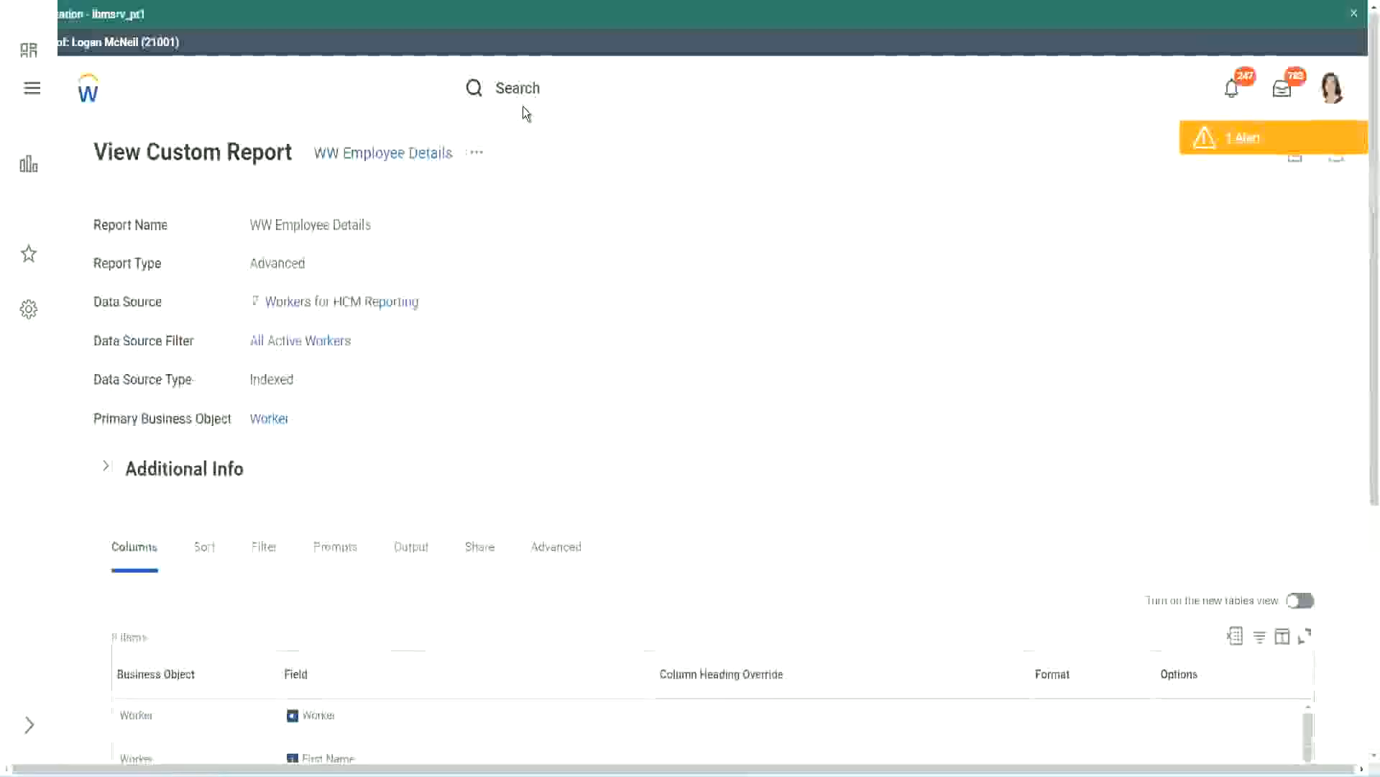
left_click(560, 86)
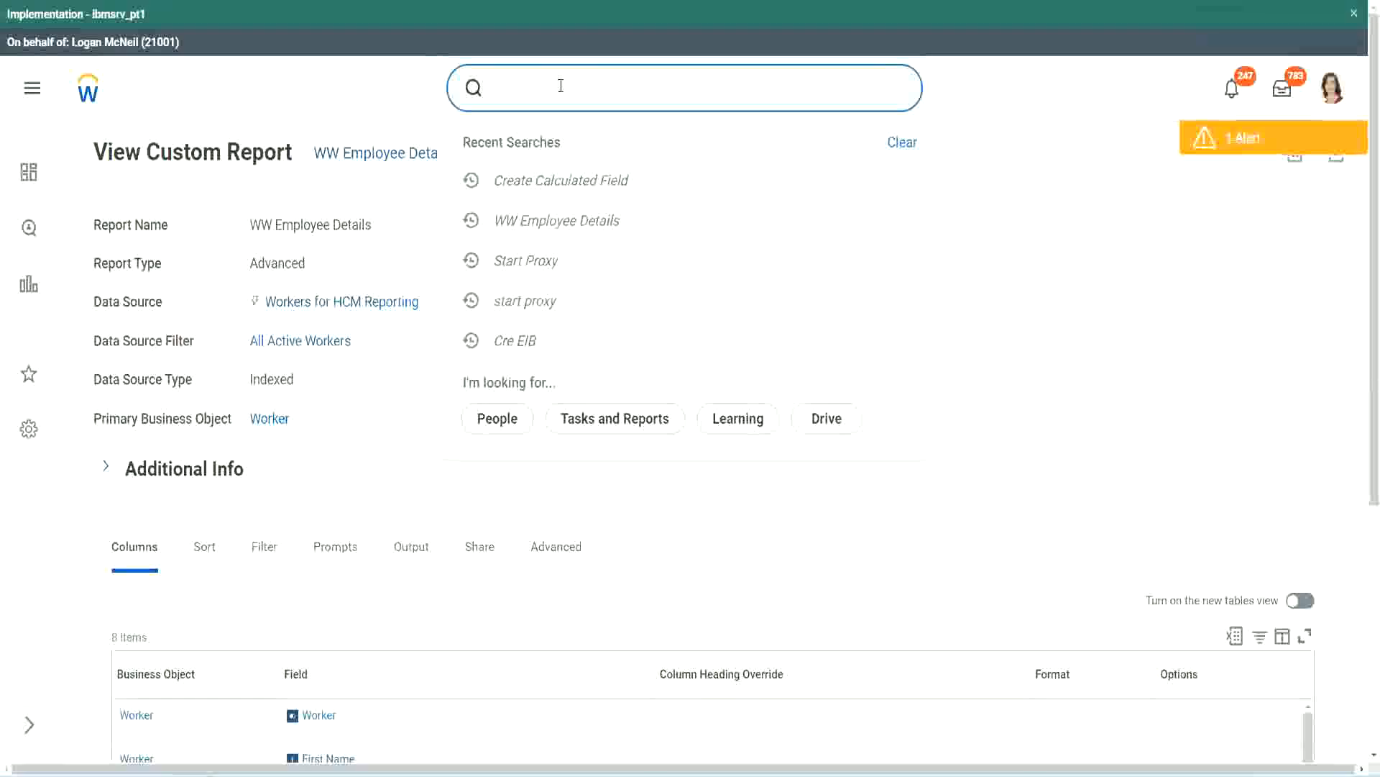
type("create cal field")
left_click(577, 148)
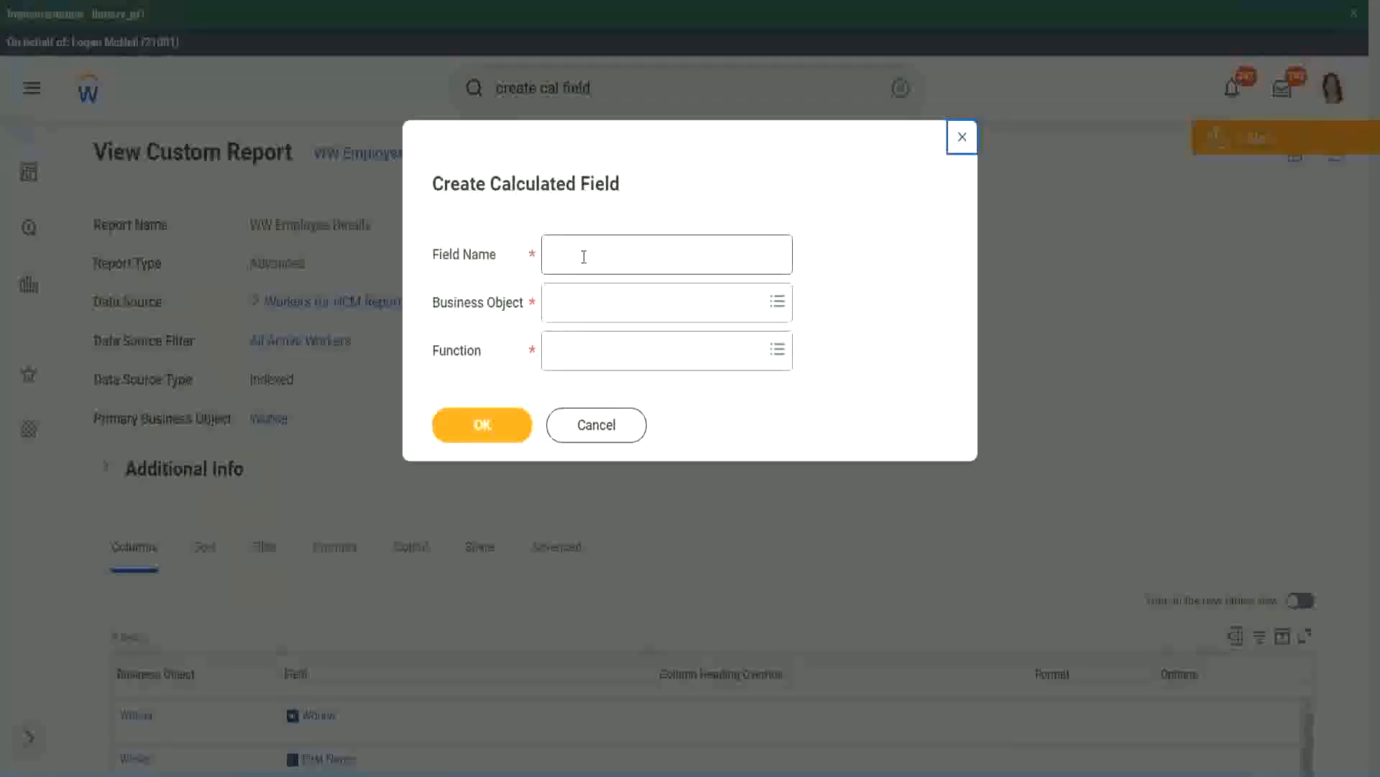
Paste the copied name as the new calculated field's name and go to its beginning for editing
left_click(583, 257)
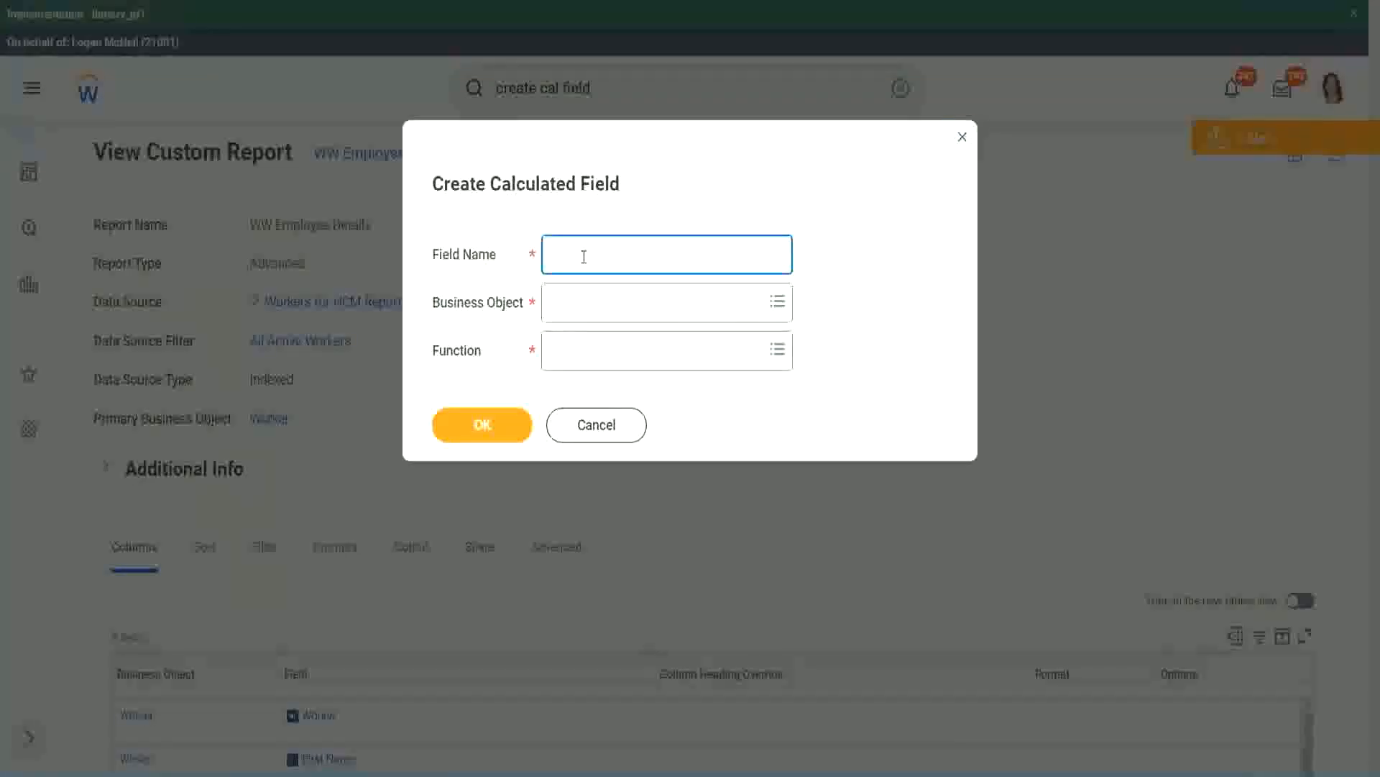
key("ctrl+v")
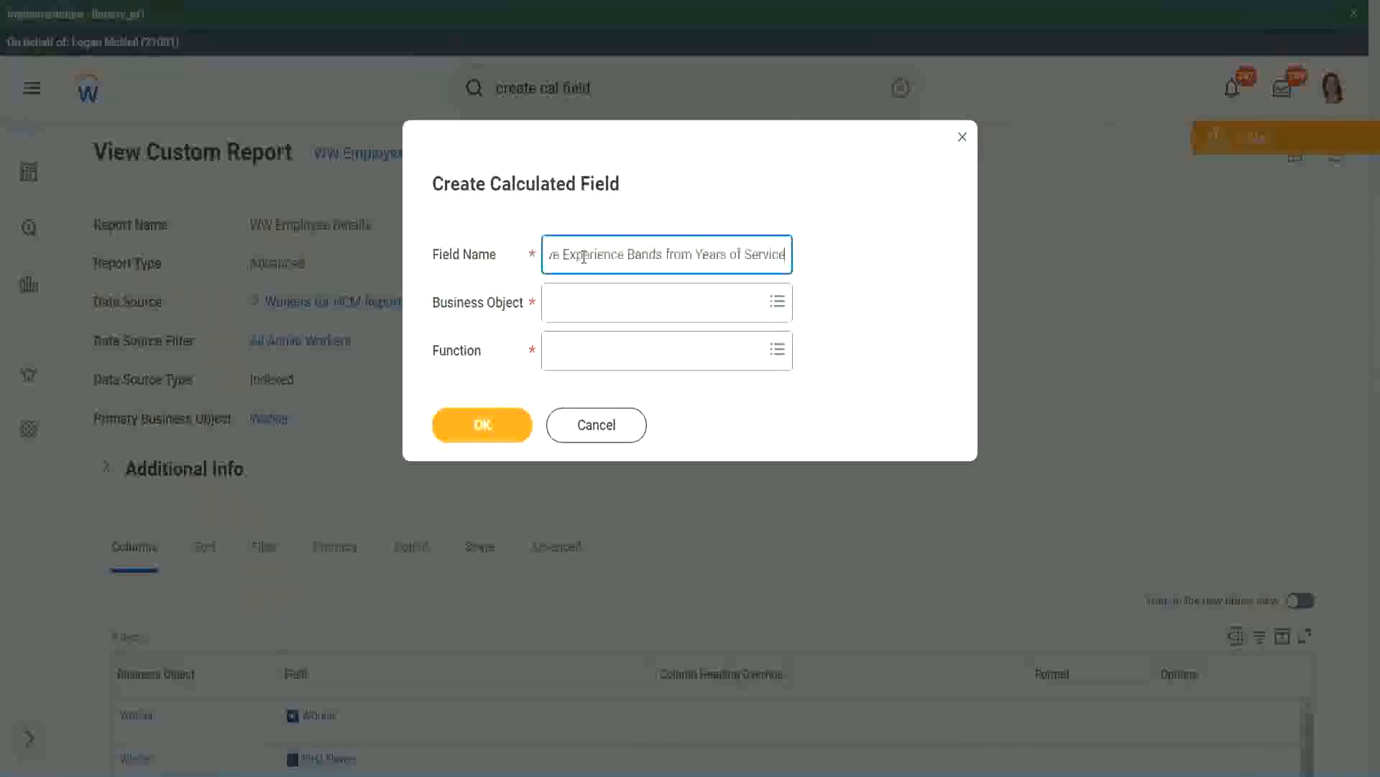
left_click_drag(627, 254, 505, 231)
left_click(607, 255)
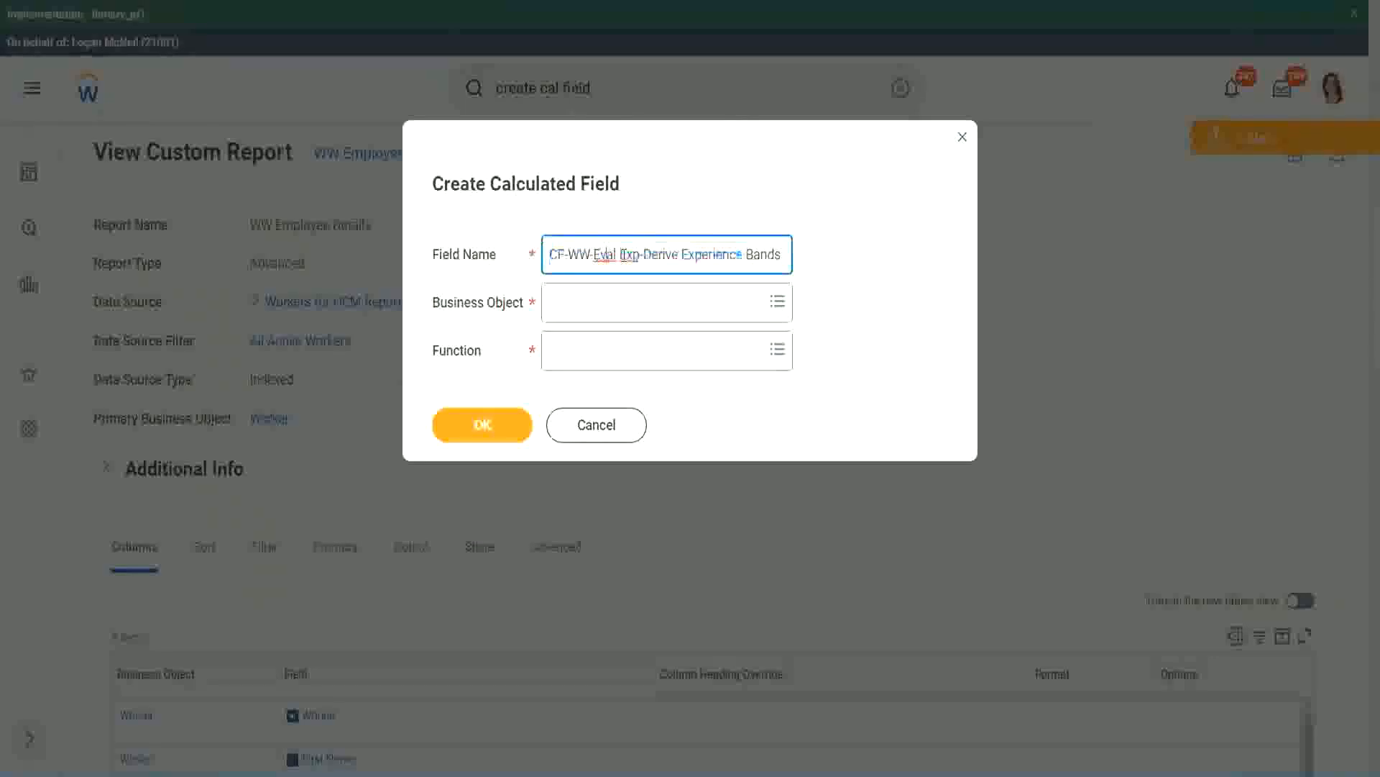
Insert "Bands" after "Eval Exp" in the field name so it begins CF-WW-Eval Exp Bands
left_click_drag(620, 255, 640, 254)
left_click(640, 255)
type("bands")
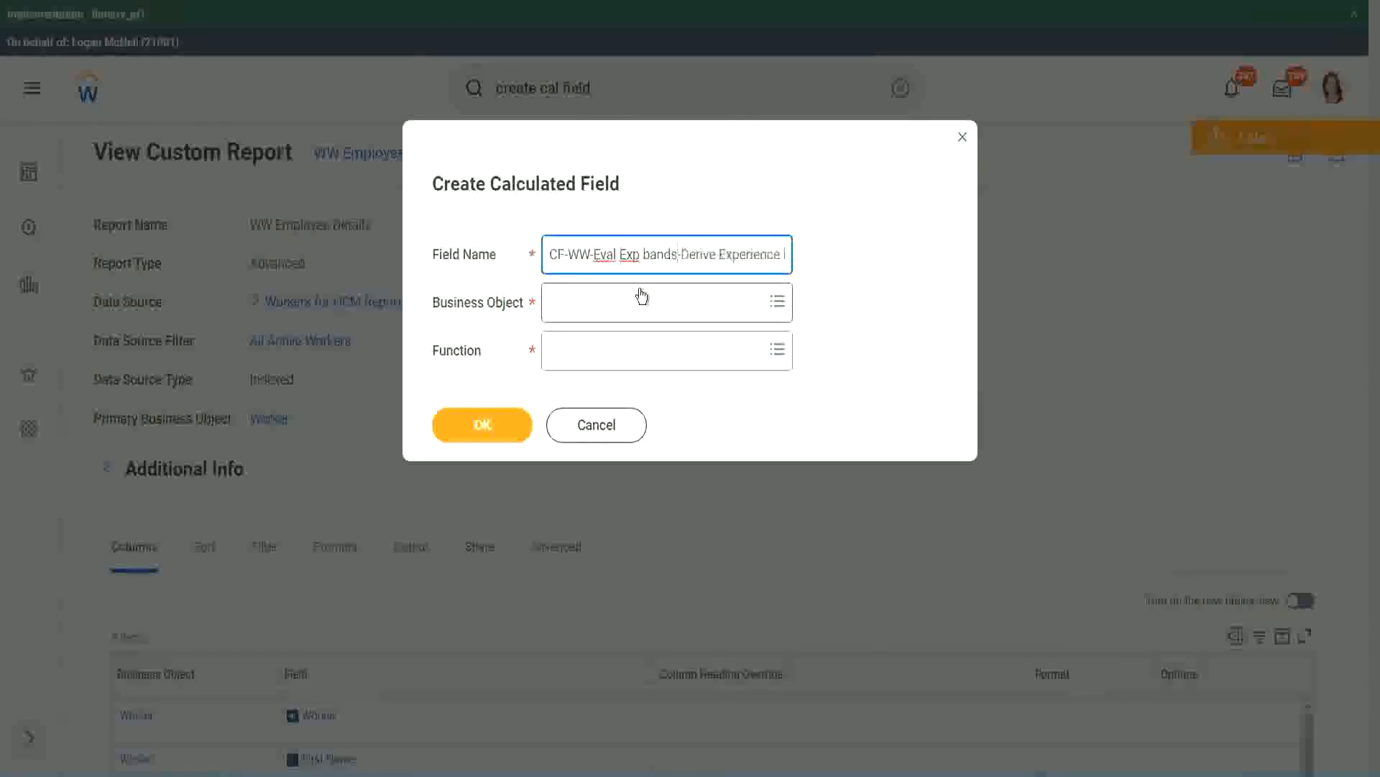
key("Left")
key("Left")
key("Left")
key("Left")
key("shift+Left")
type("B")
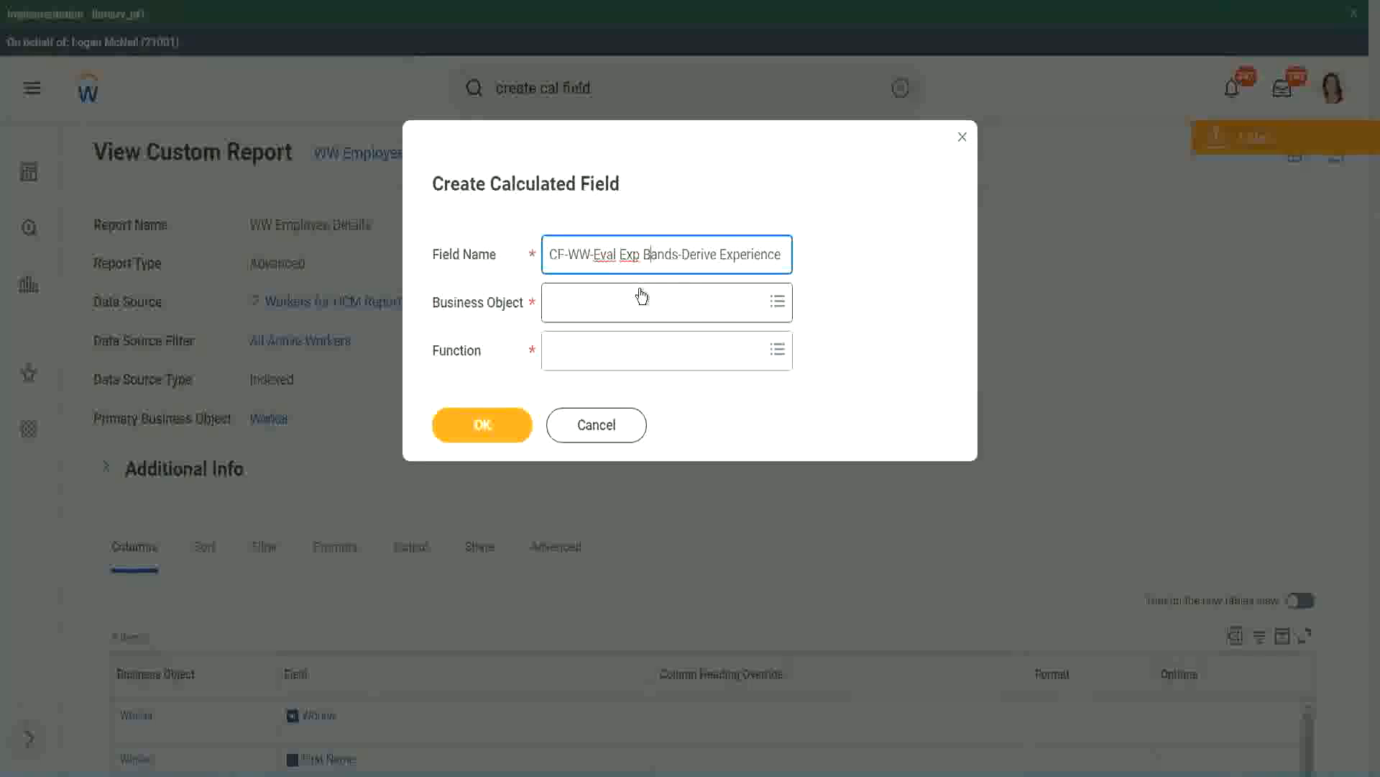
Replace "Derive" with "Determine" in the field name, keeping the ending "Experience Bands from Years of Service"
key("Right")
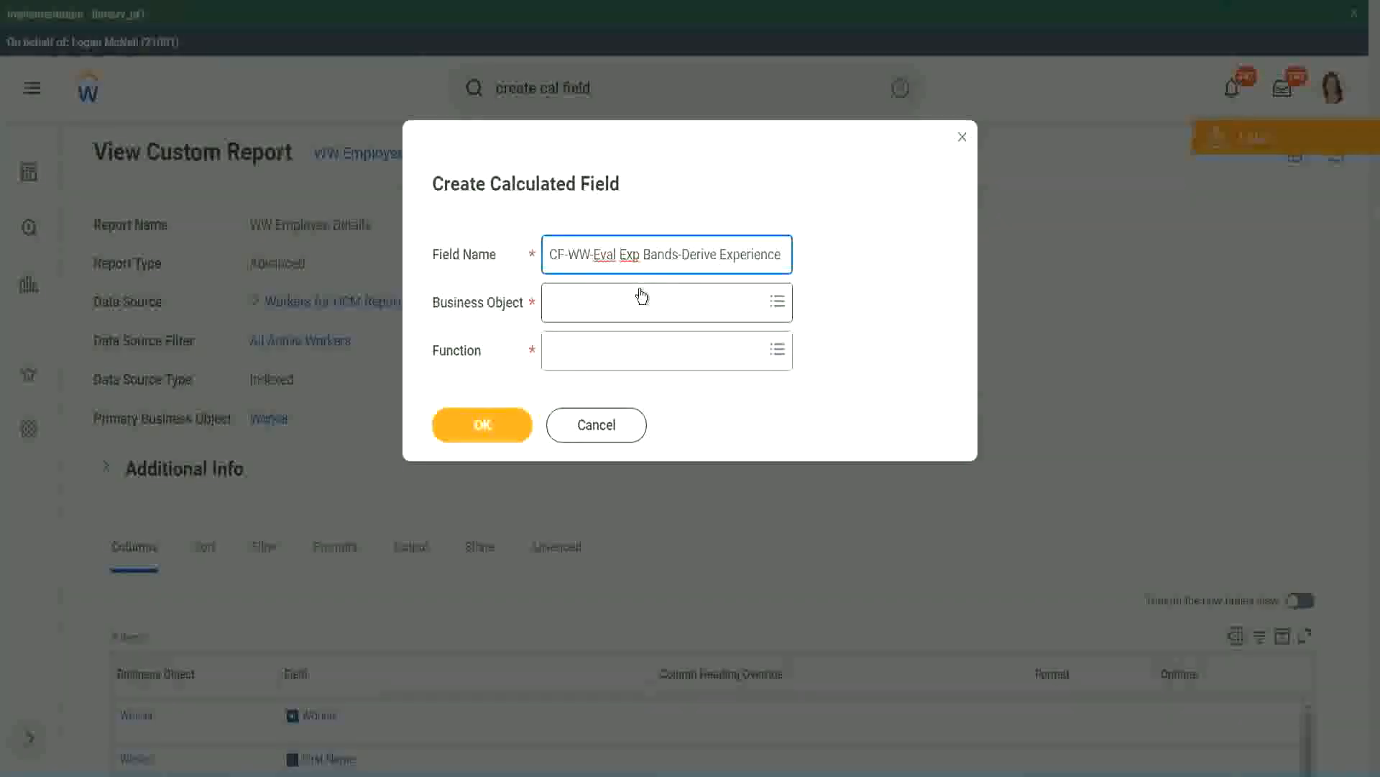
type("Band")
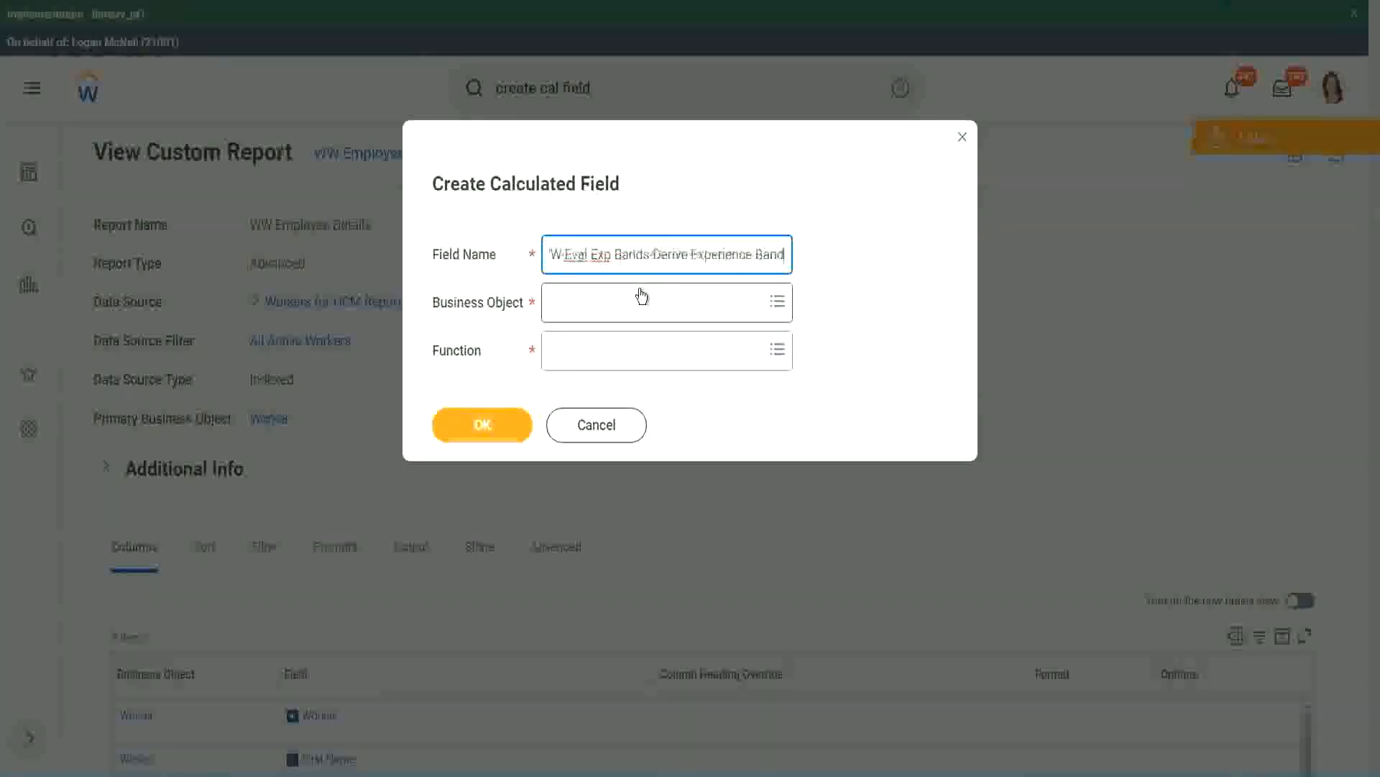
type("s from Years of")
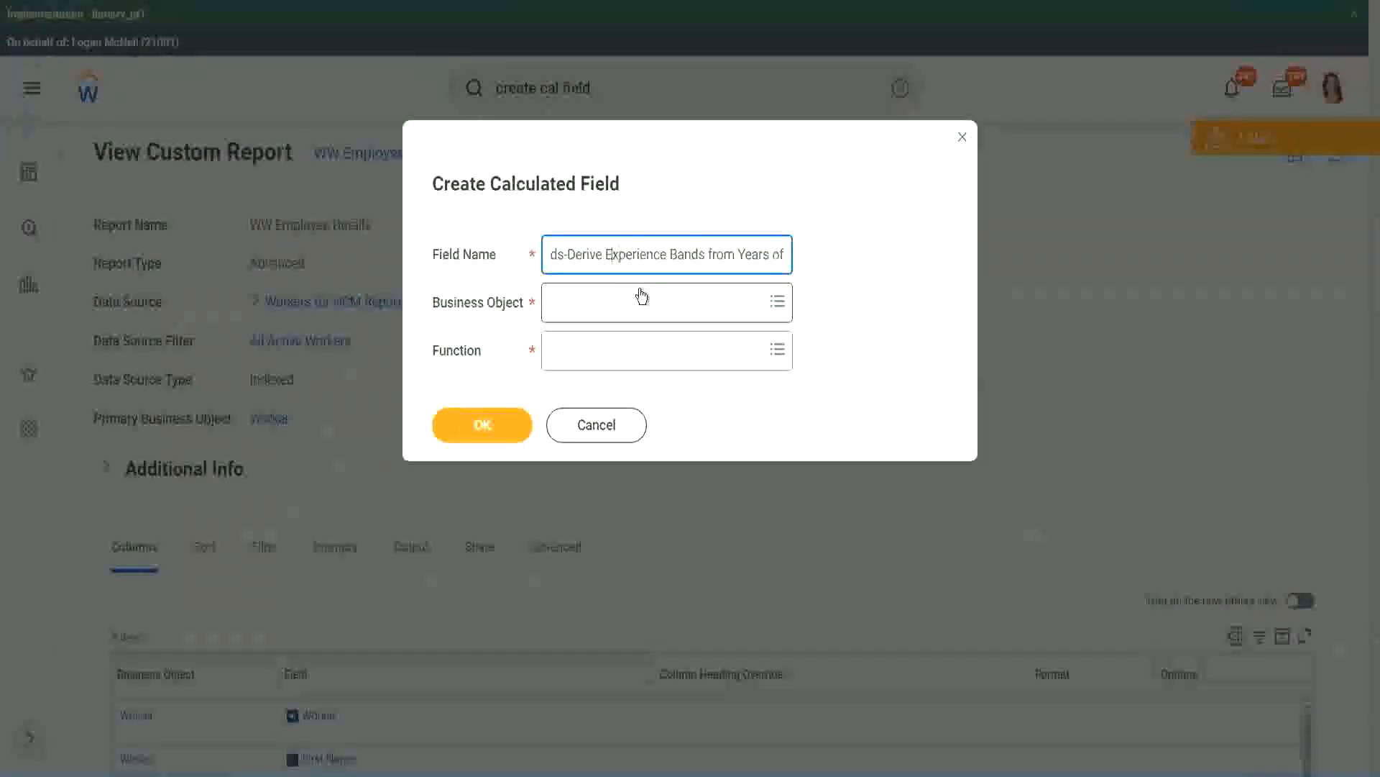
key("Left")
key("Left")
key("Left")
key("Left")
key("Left")
key("shift+Left")
key("shift+Left")
key("shift+Left")
key("shift+Left")
key("shift+Left")
key("shift+Left")
type("Determine")
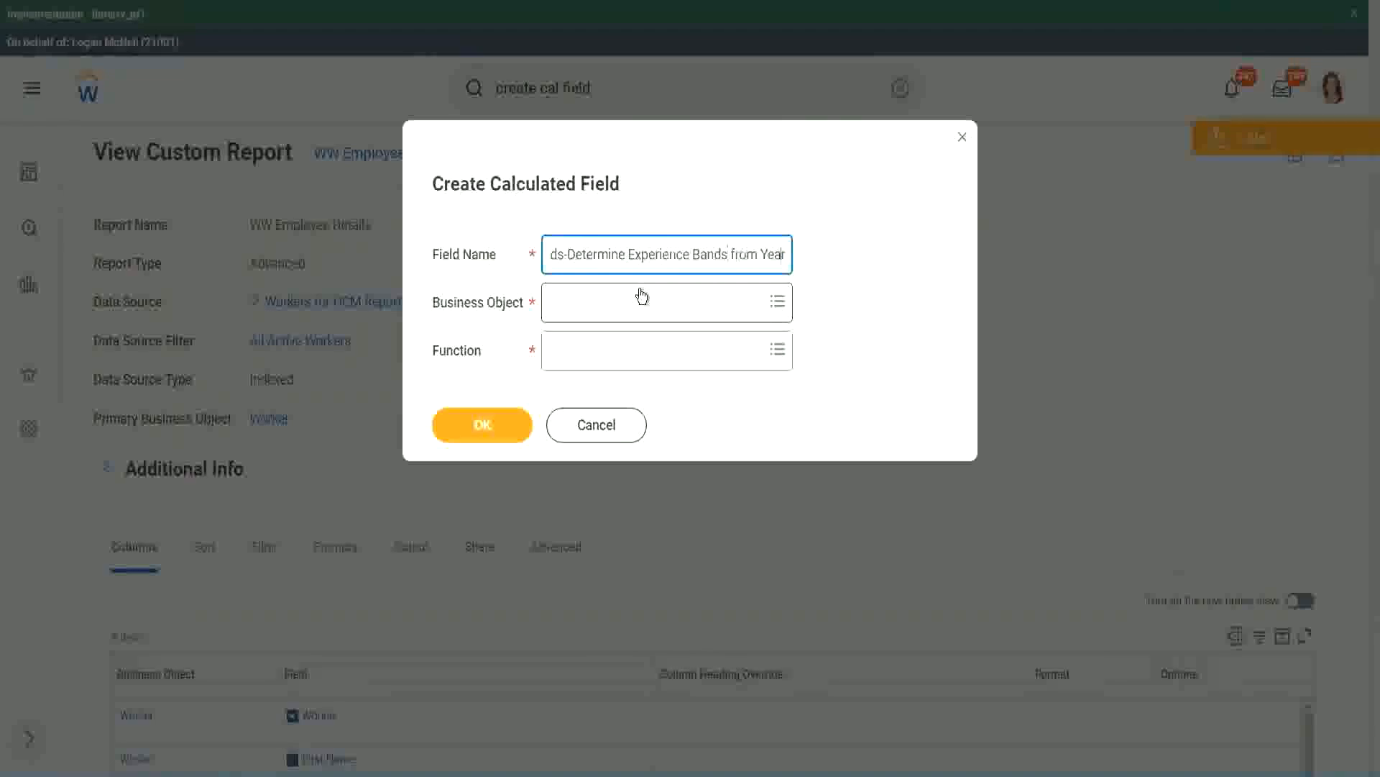
key("End")
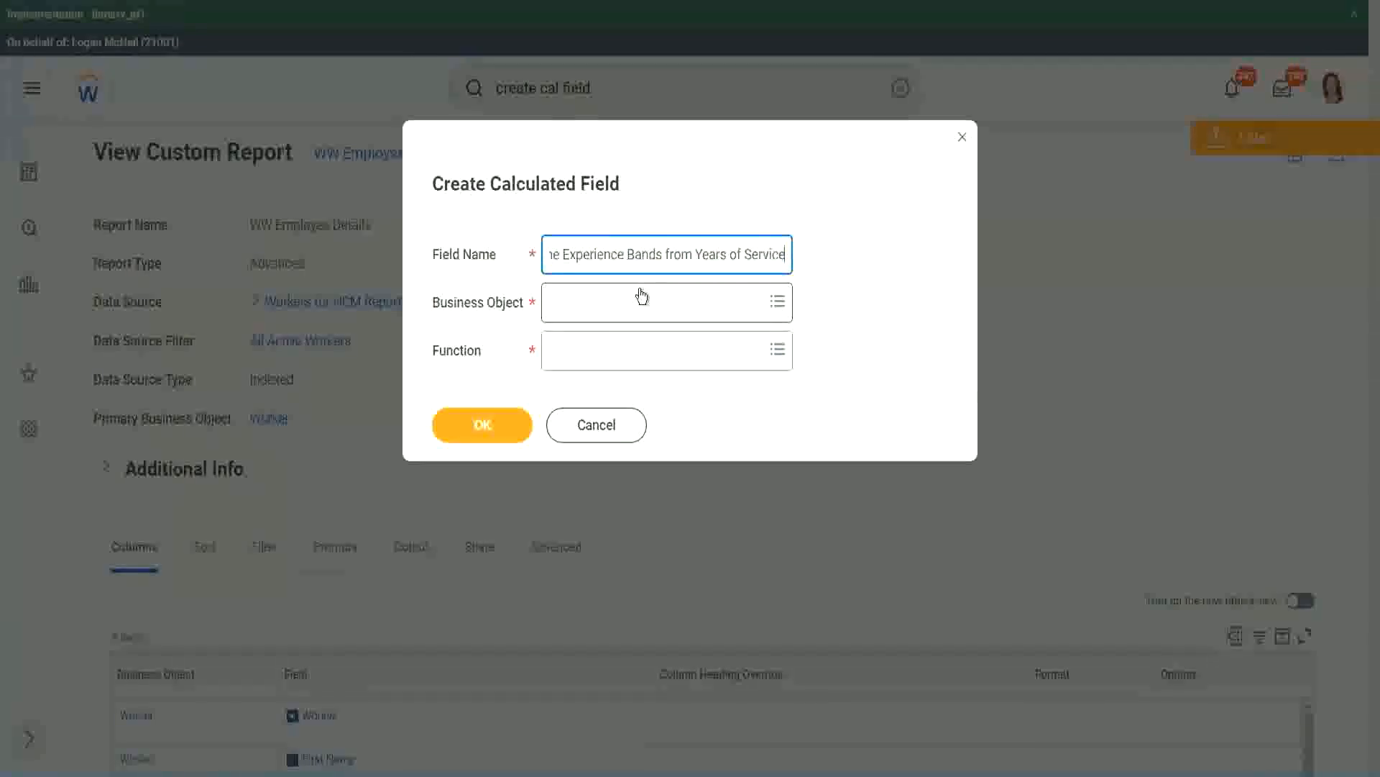
Set the new calculated field's business object to Worker, found by searching for "worker"
left_click(614, 303)
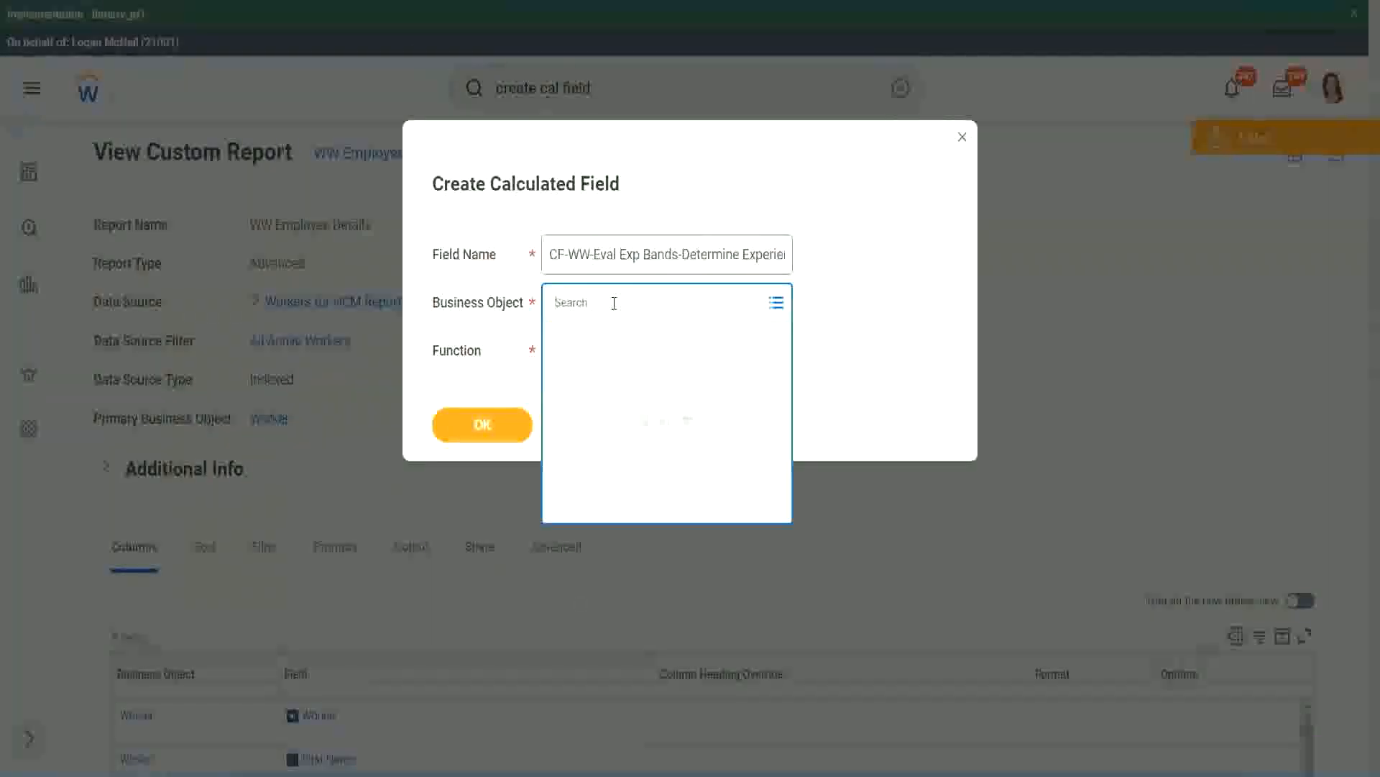
type("work")
key("Return")
type("er")
key("Return")
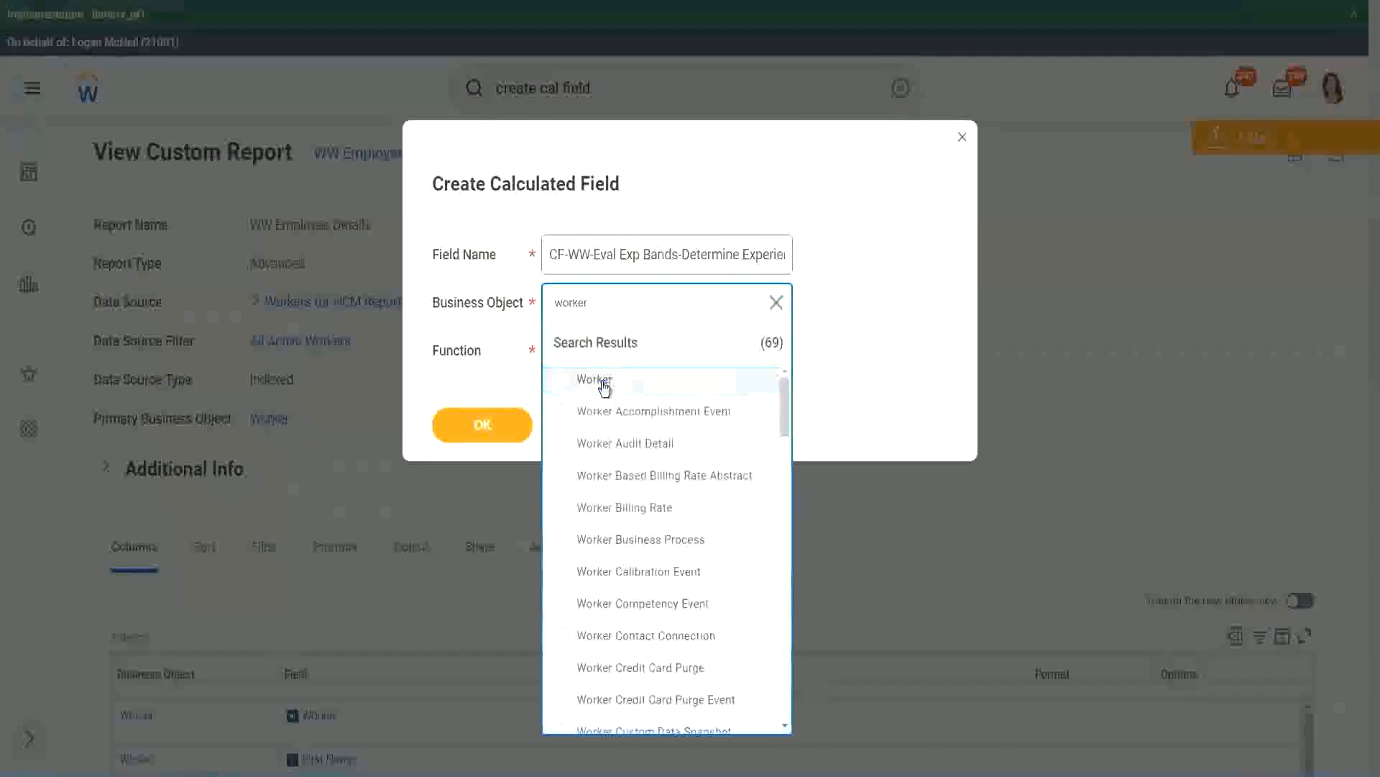
left_click(586, 379)
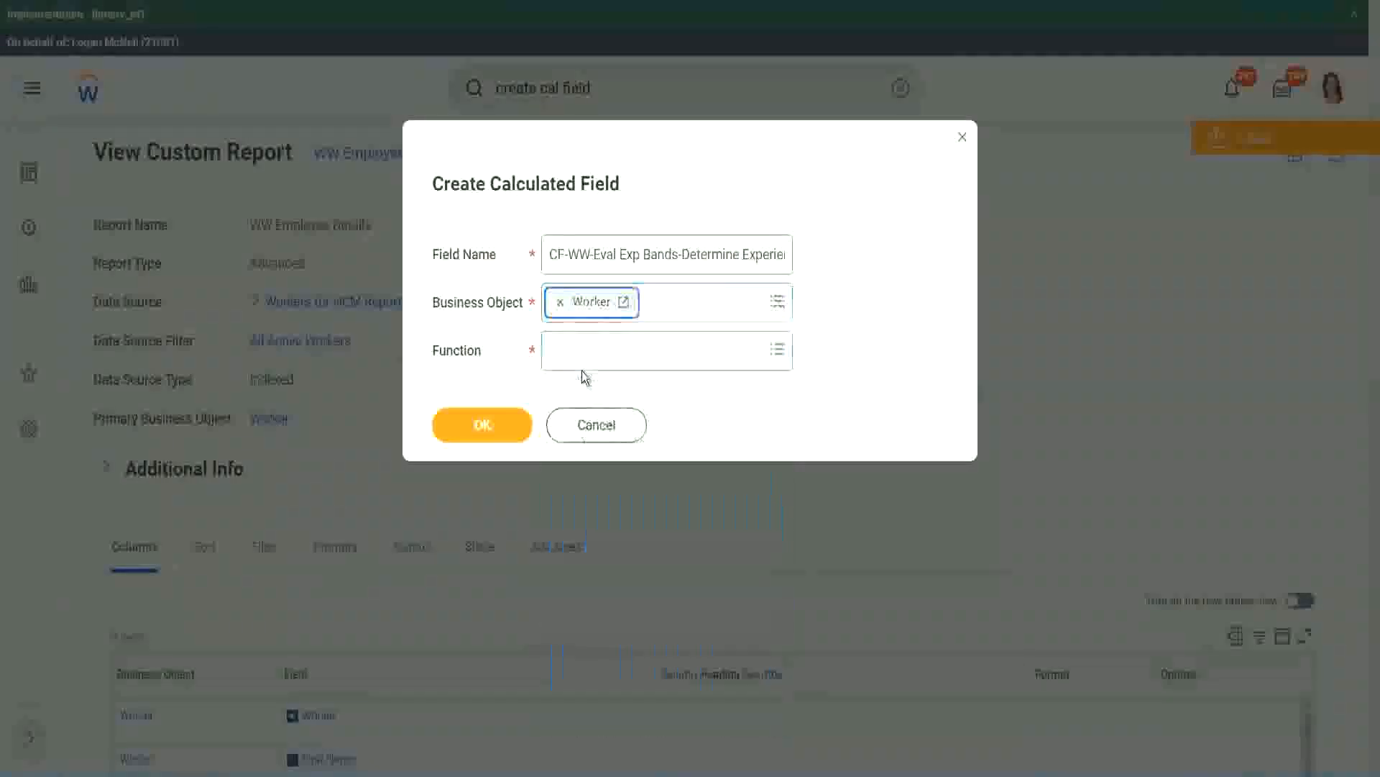
Set the calculated field's function to Evaluate Expression Band, found by searching for "eval exp"
left_click(584, 345)
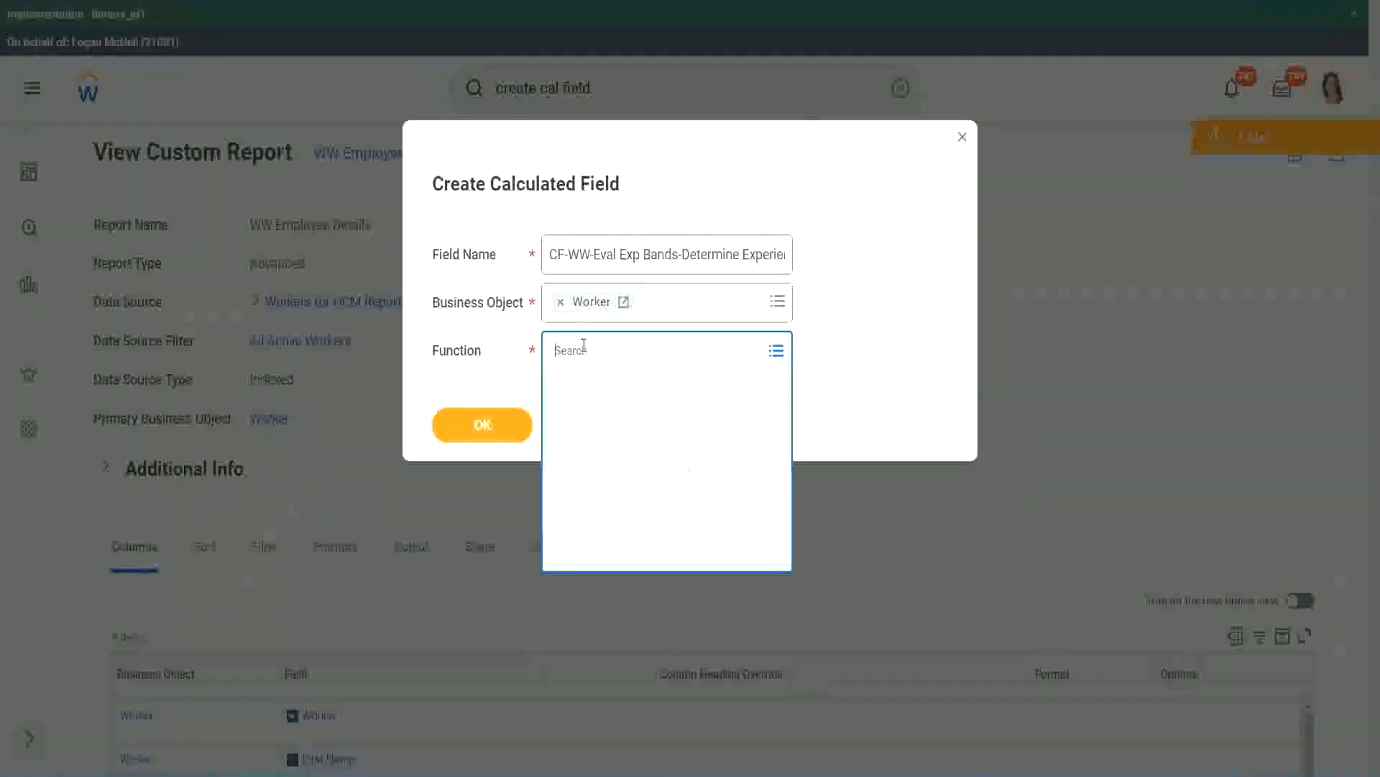
type("eval ex")
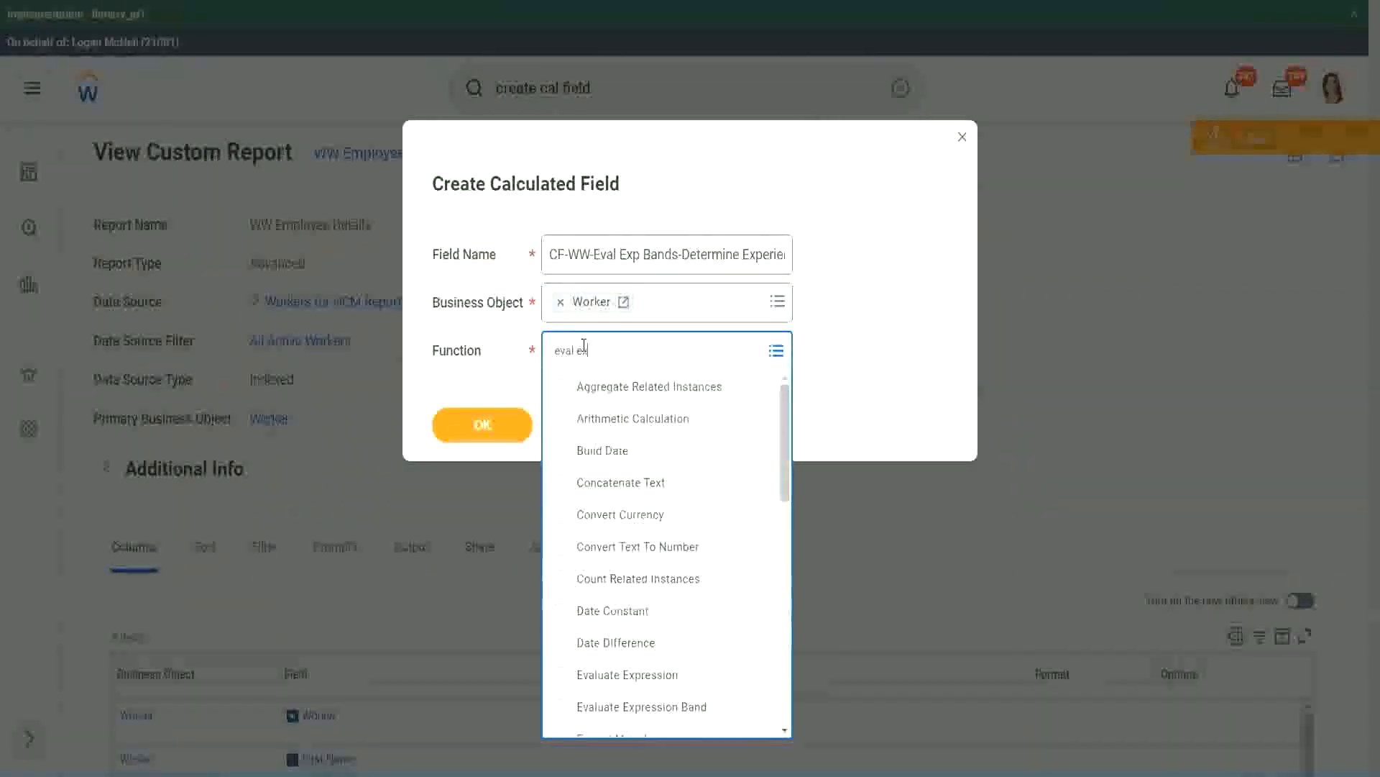
type("p")
key("Return")
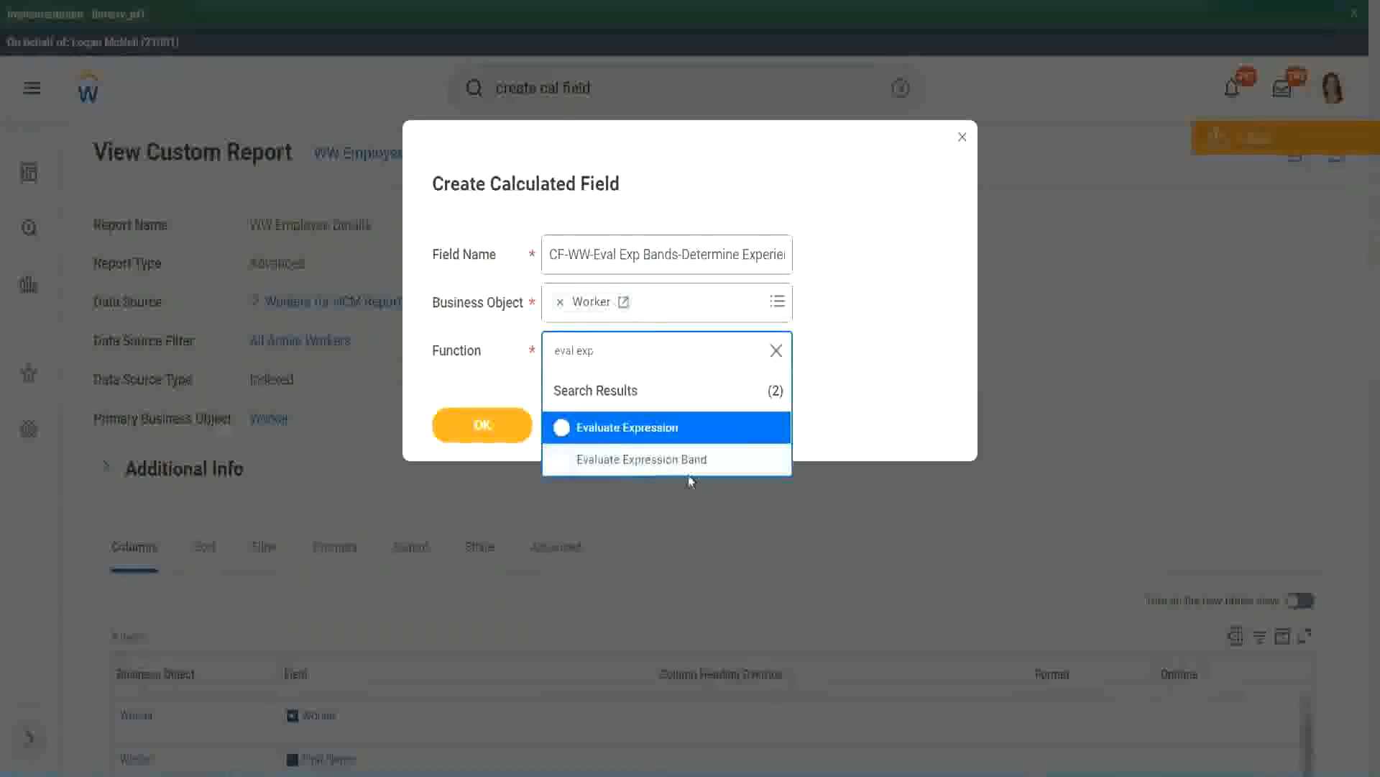
left_click(696, 466)
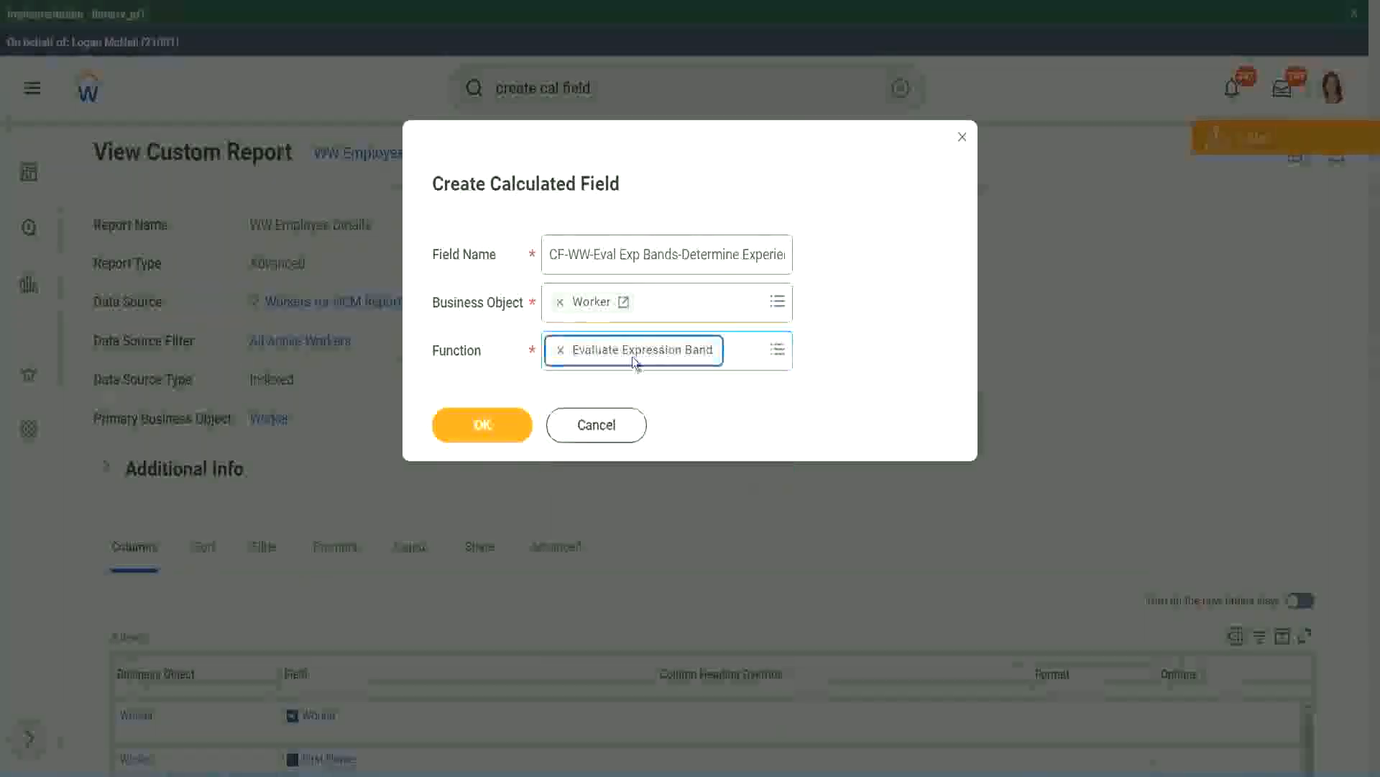
Change "Bands" after "Eval Exp" to "Band" in the field name and proceed to the calculation definition
left_click(679, 256)
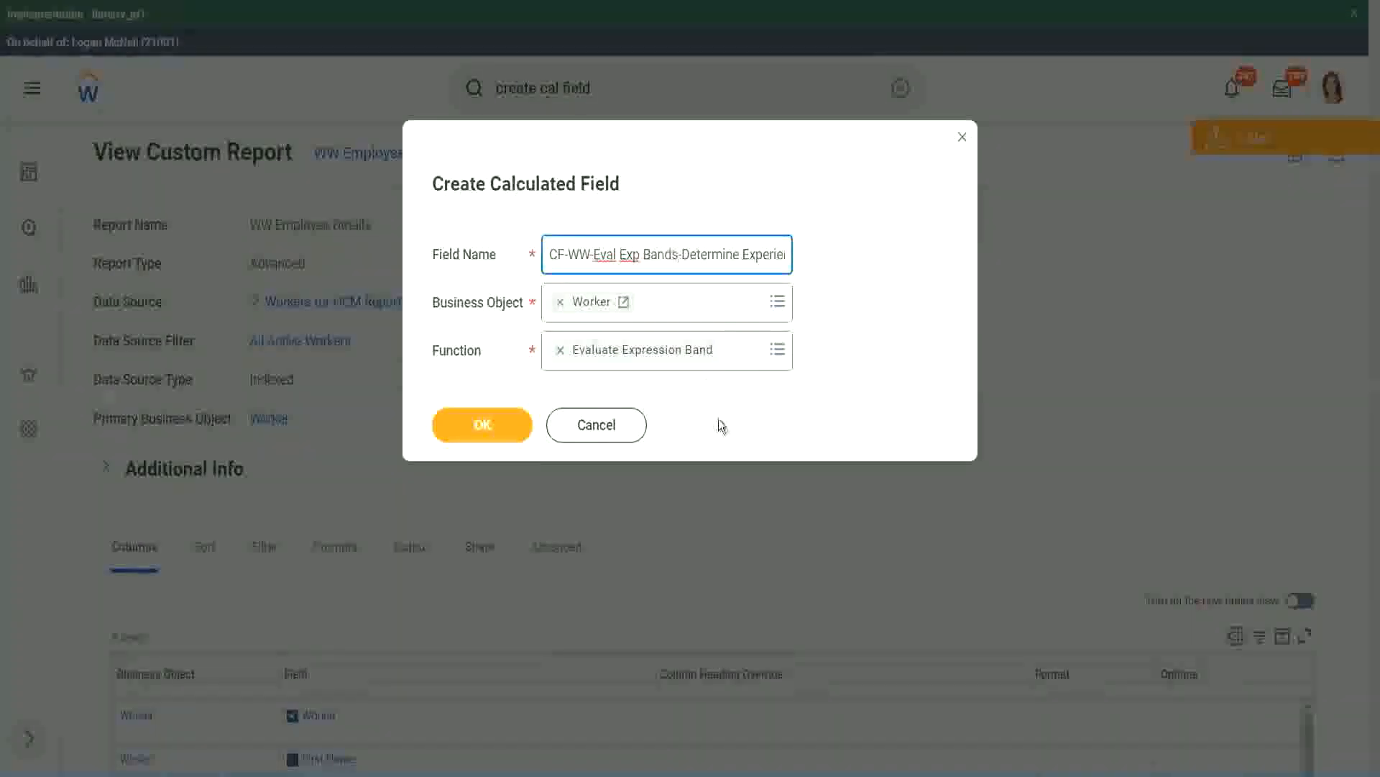
key("BackSpace")
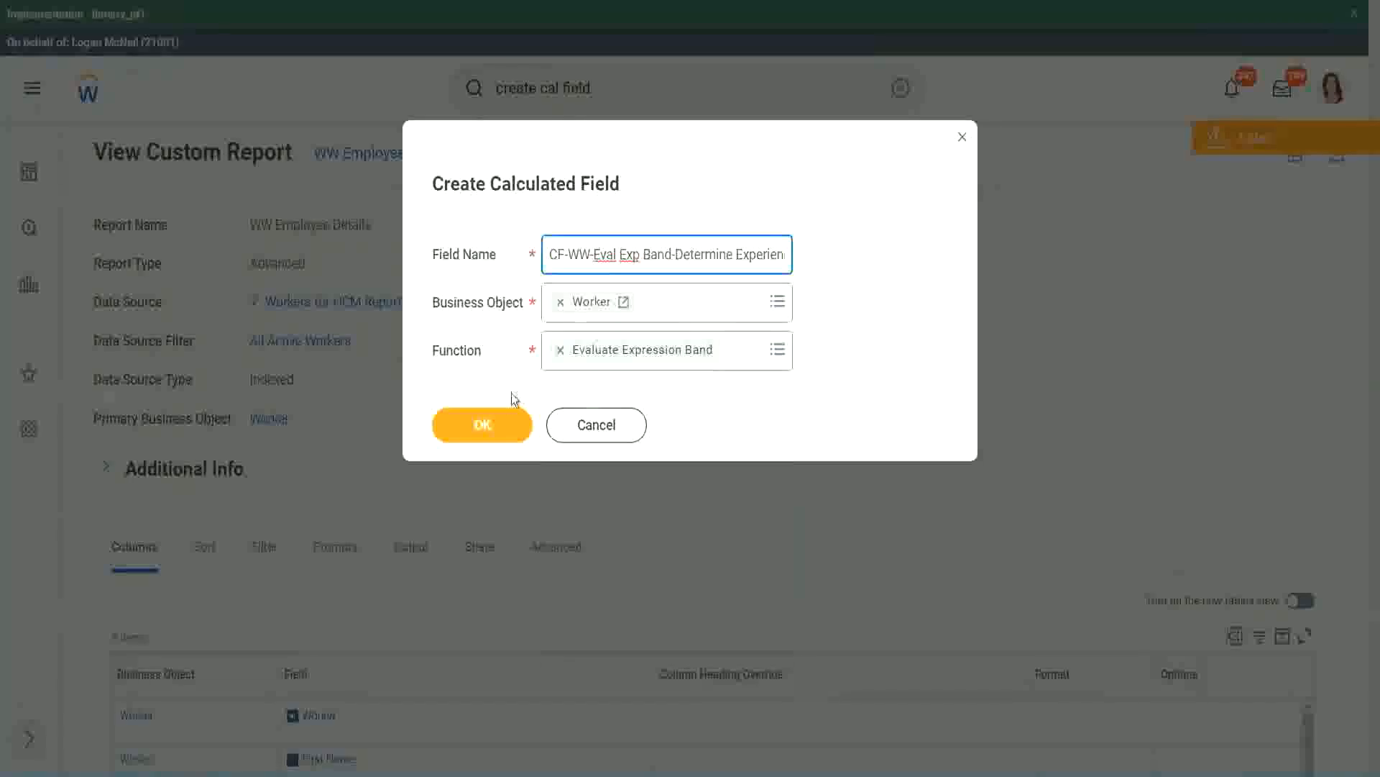
left_click(486, 425)
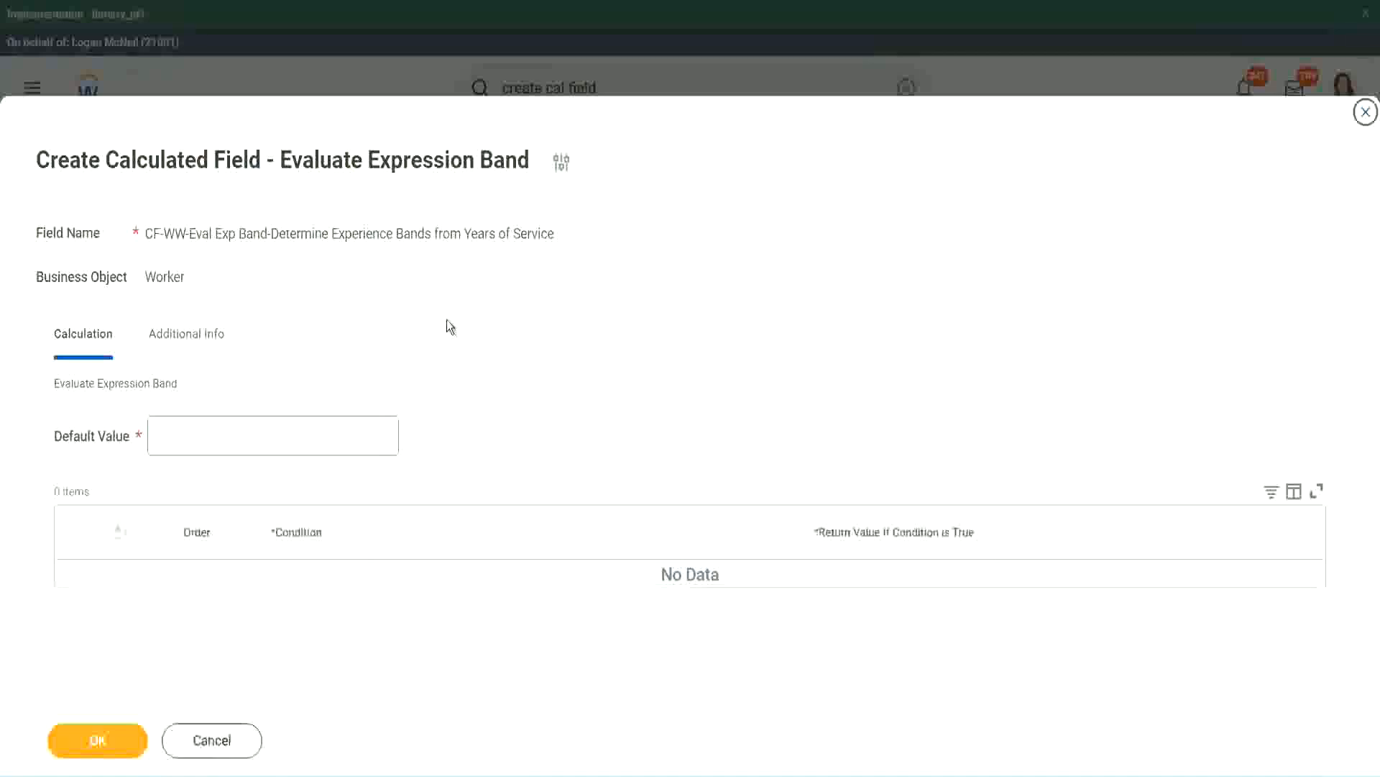
Set the default value to "-" and add the first condition row
left_click(200, 444)
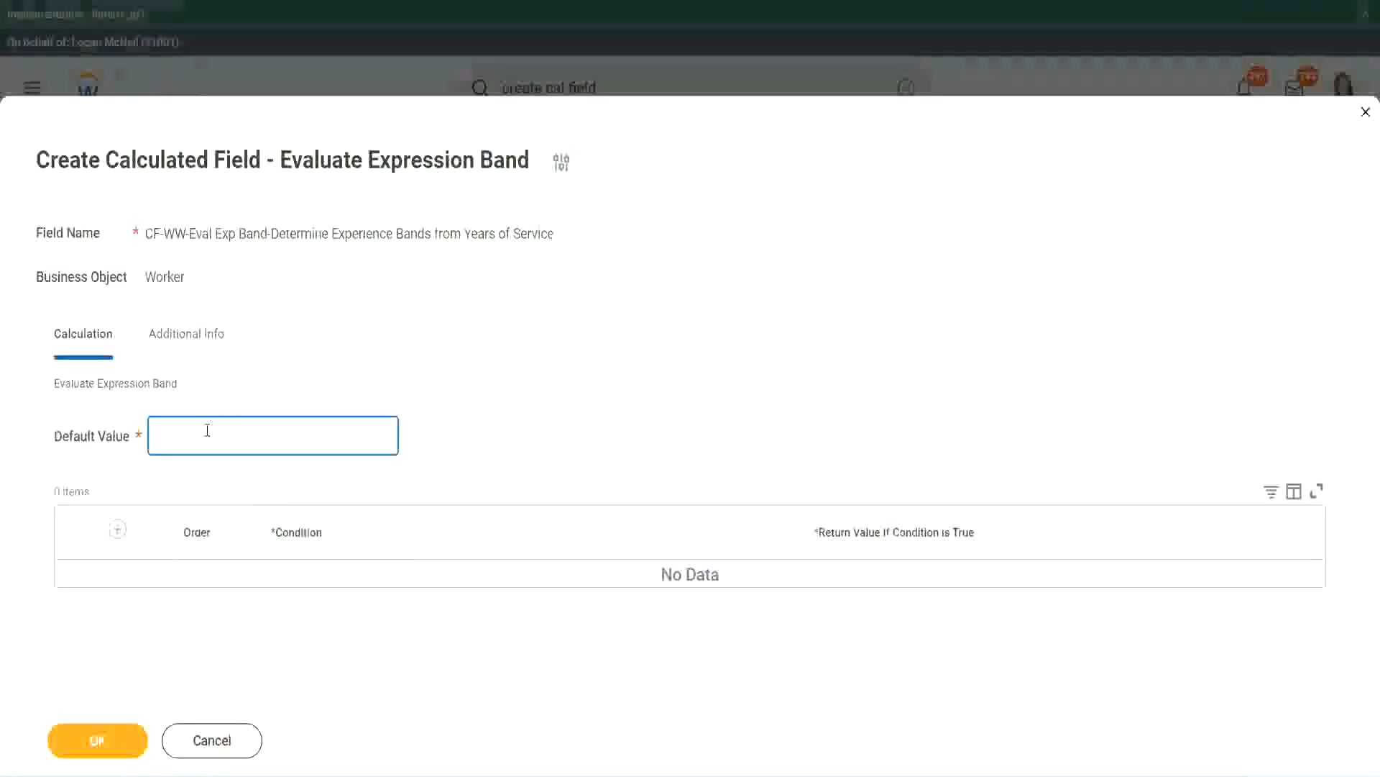
type("N")
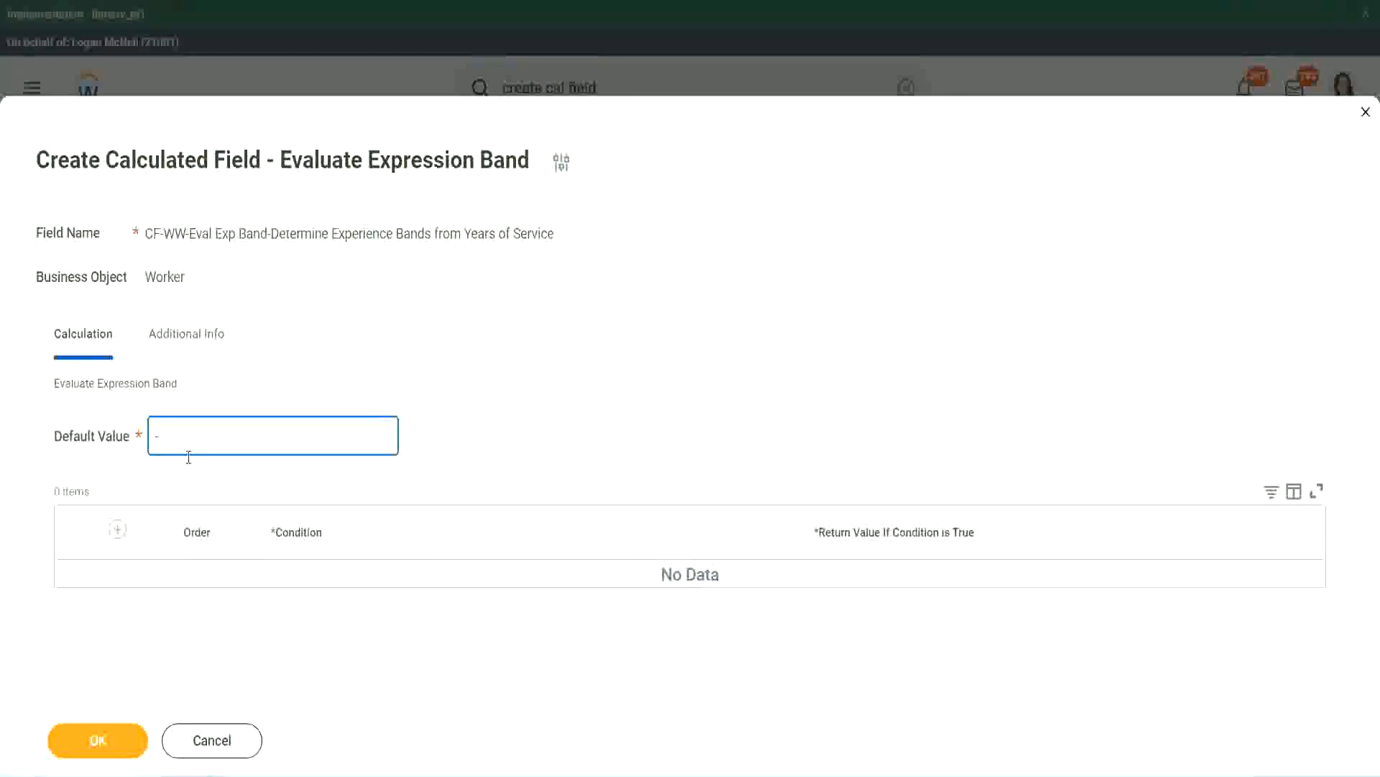
left_click(121, 531)
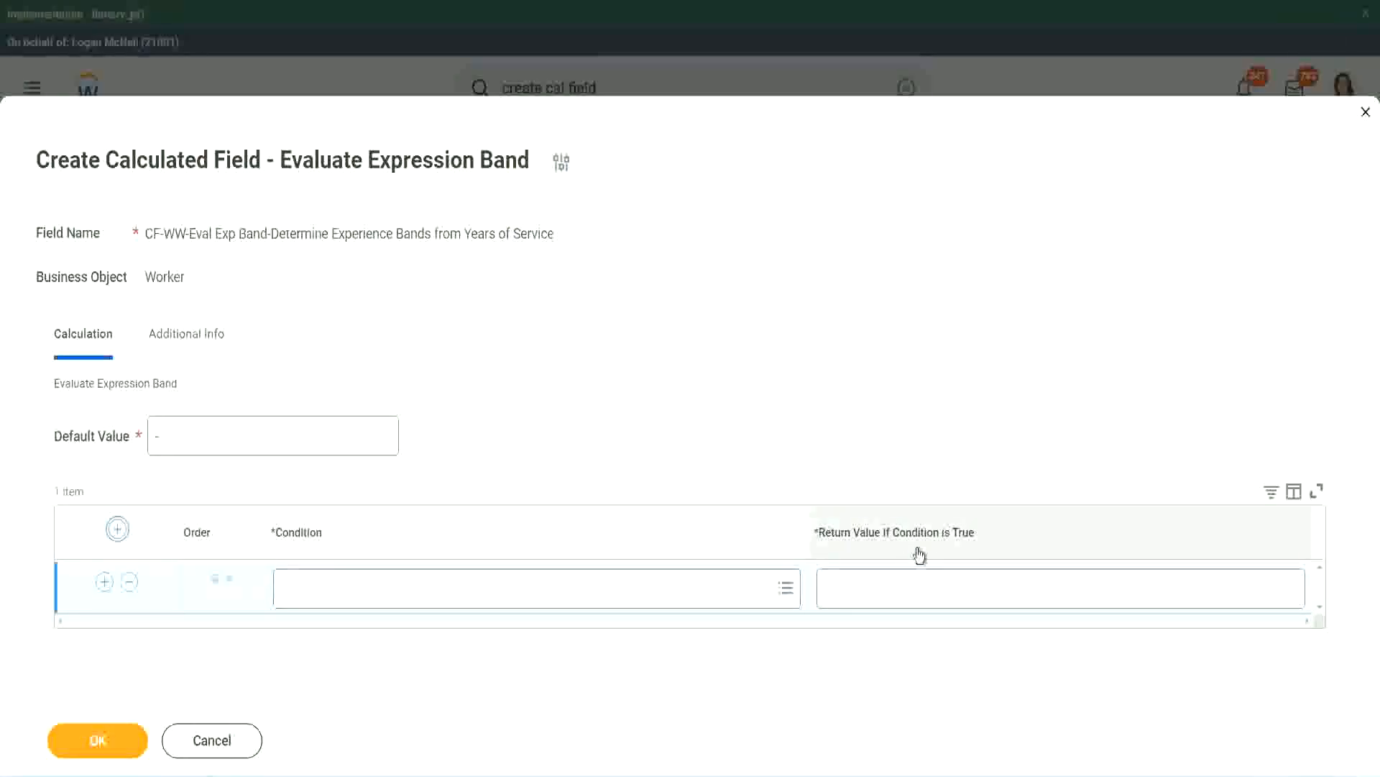
left_click(898, 589)
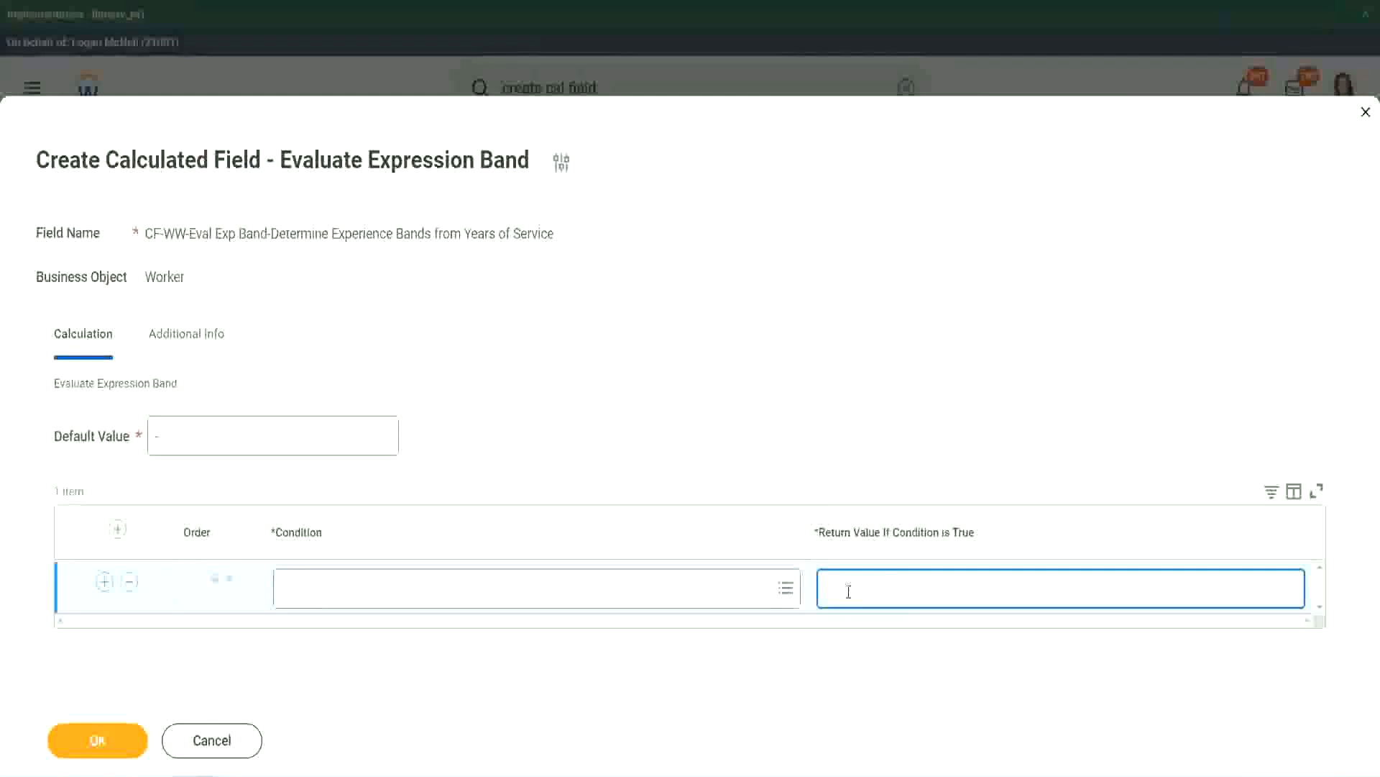
type("adkadjadjadjad")
key("BackSpace")
key("BackSpace")
key("BackSpace")
key("BackSpace")
key("BackSpace")
key("BackSpace")
key("BackSpace")
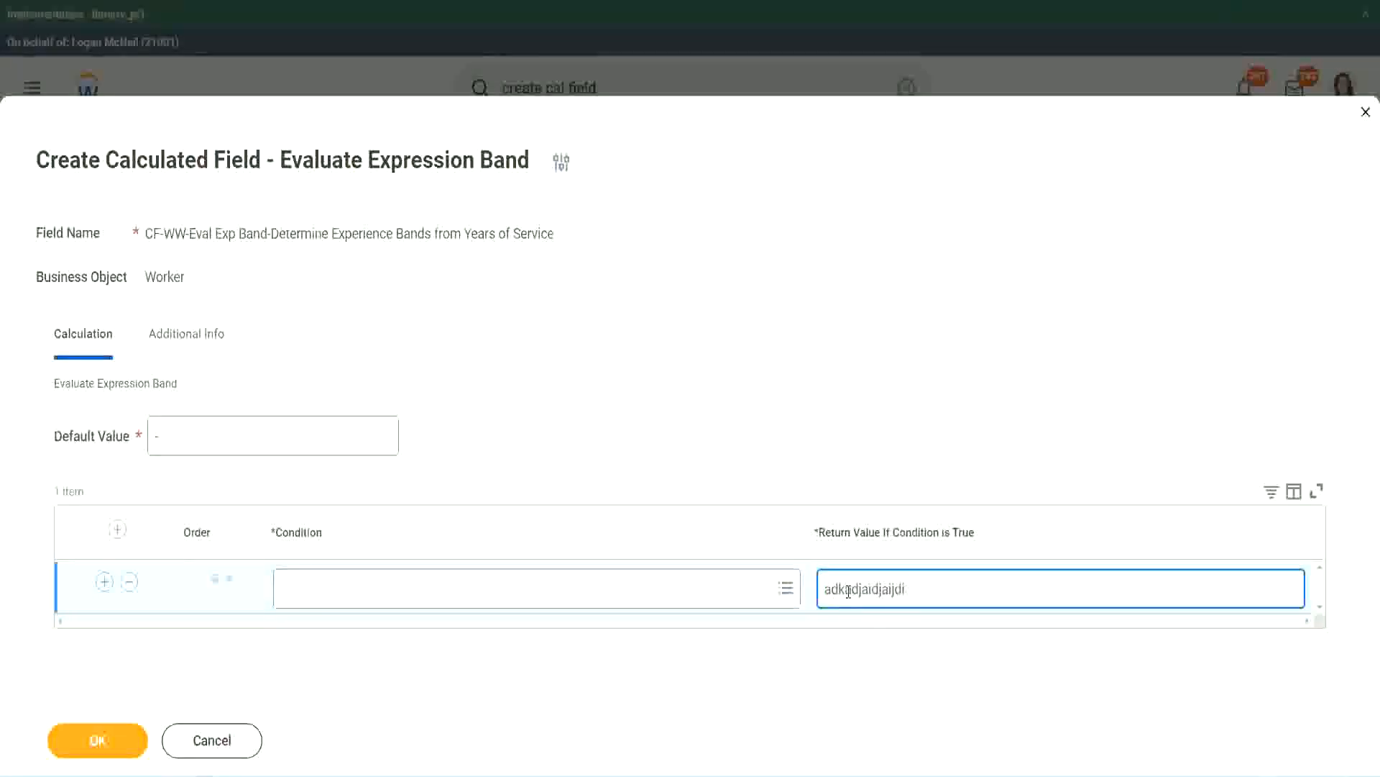
key("BackSpace")
key("BackSpace")
key("BackSpace")
key("BackSpace")
key("BackSpace")
key("BackSpace")
key("BackSpace")
key("BackSpace")
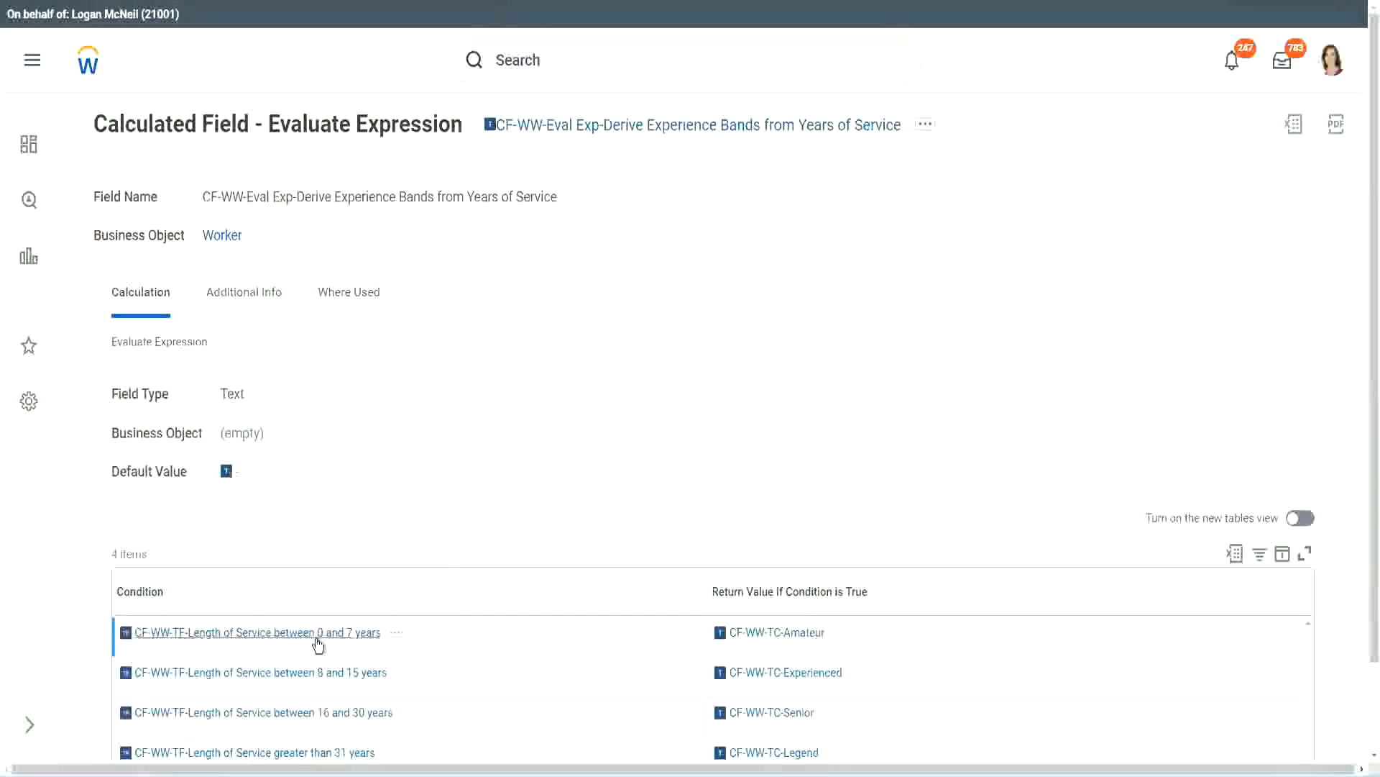
Copy CF-WW-TF-Length of Service between 0 and 7 years from the existing Evaluate Expression field and use it as the first row's condition
right_click(317, 636)
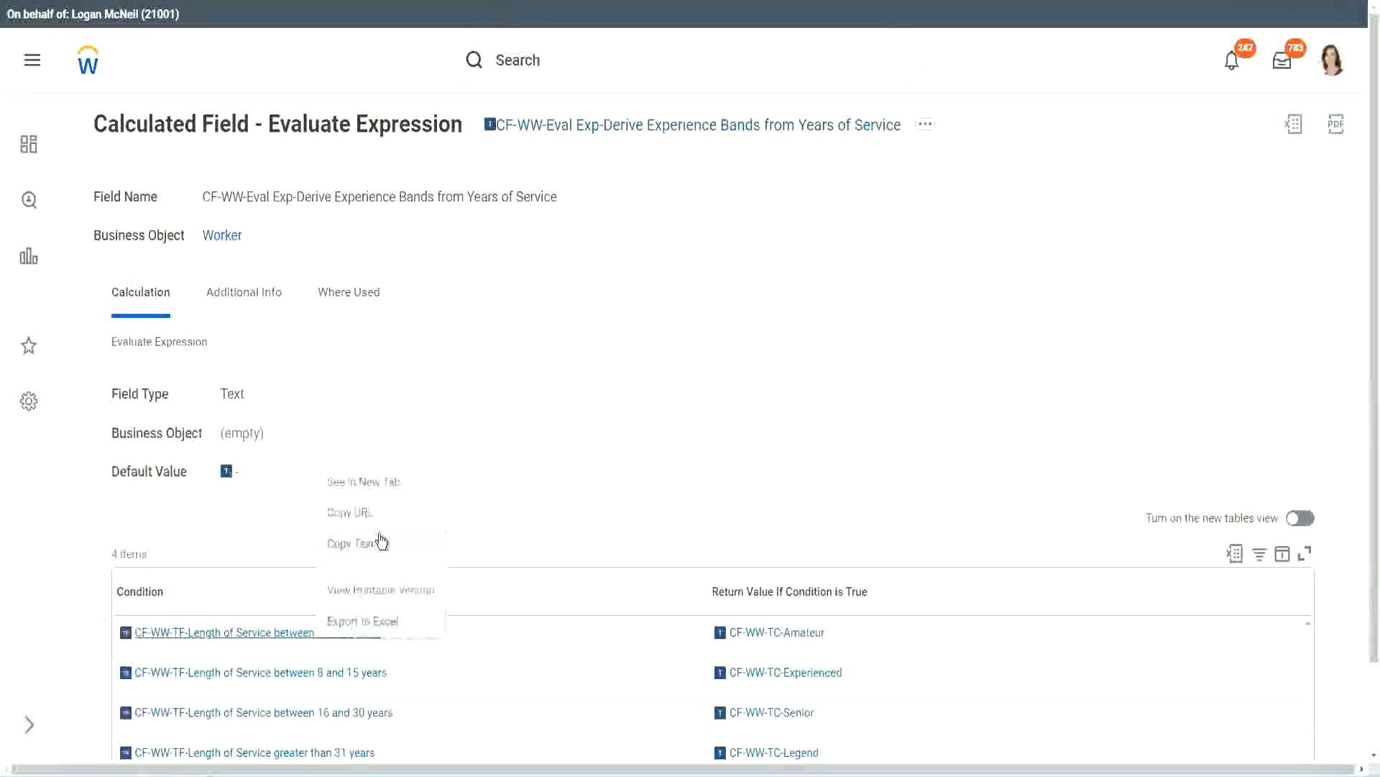
left_click(350, 544)
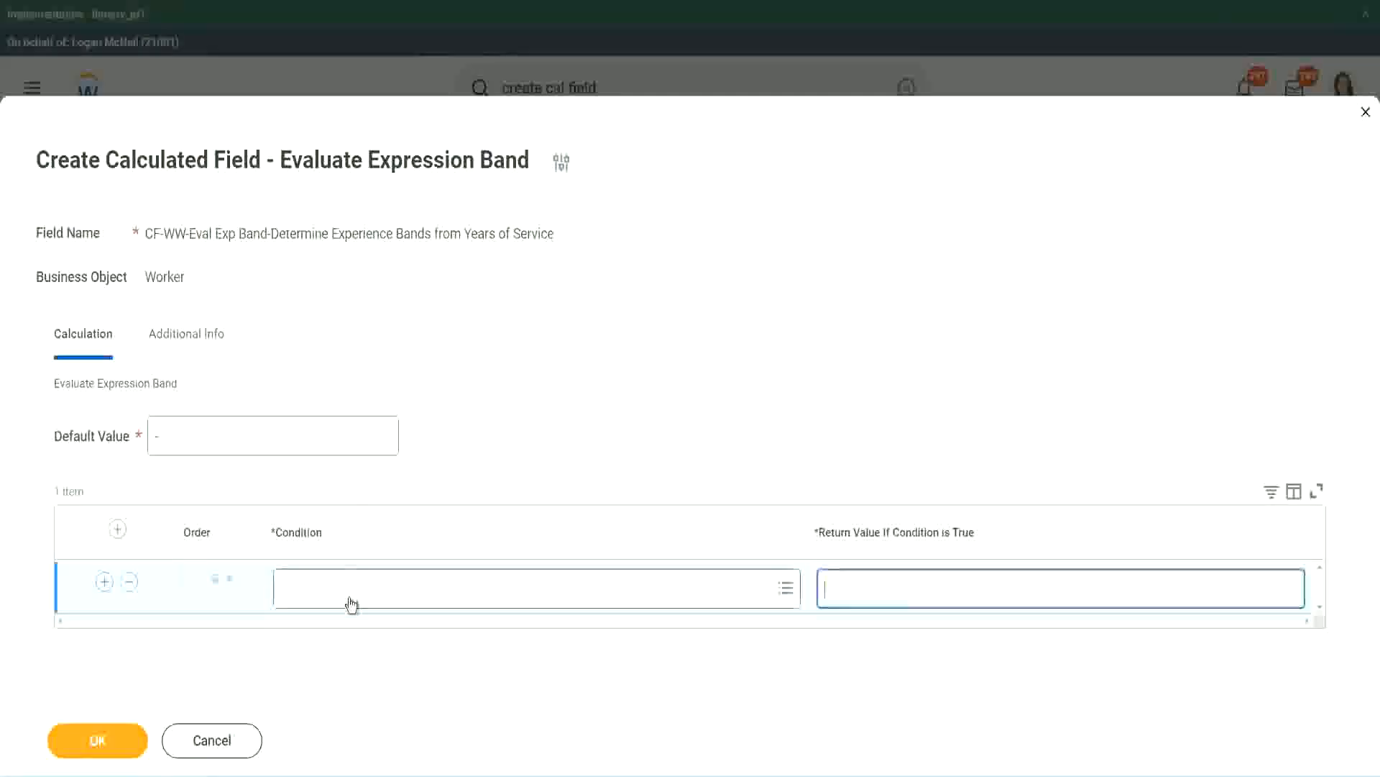
left_click(349, 597)
key("ctrl+v")
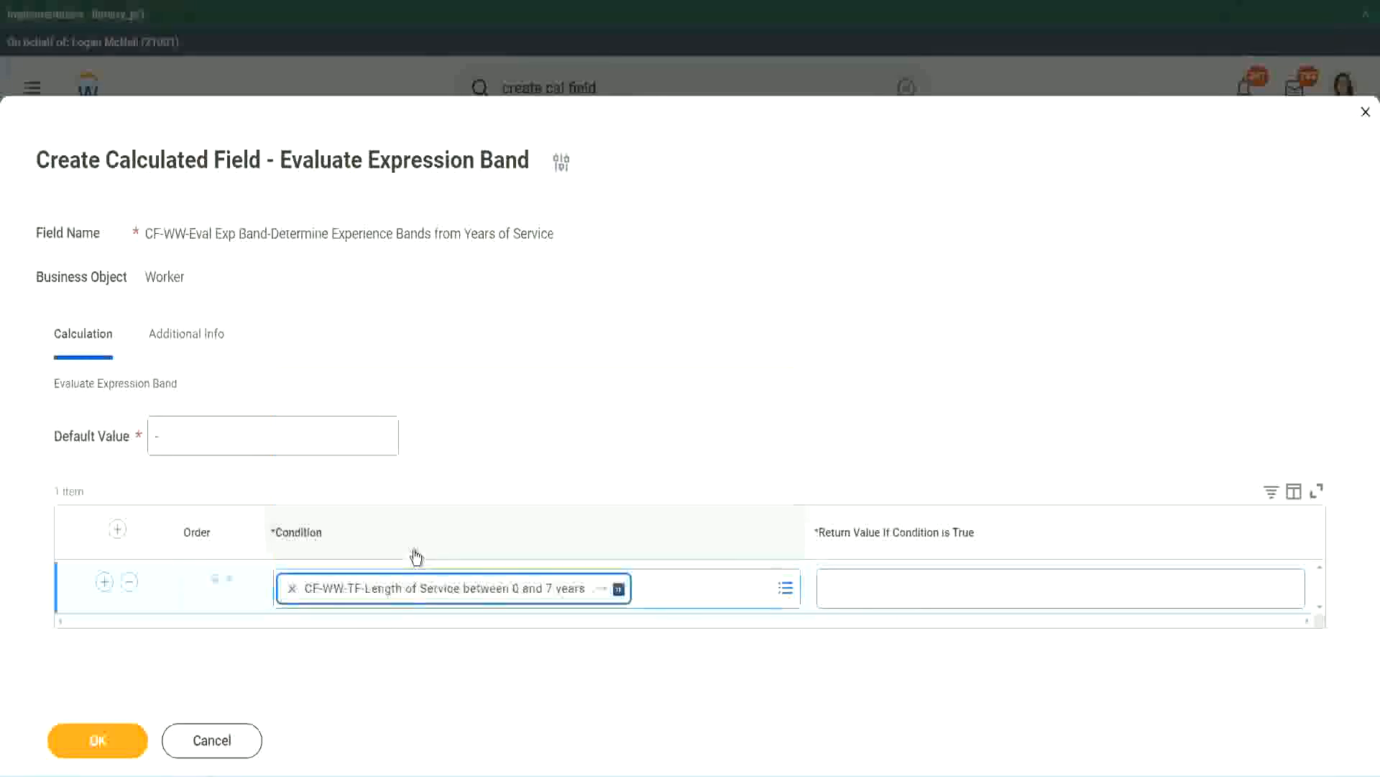
Set the first row's return value to Amateur and add three more condition rows
left_click(873, 576)
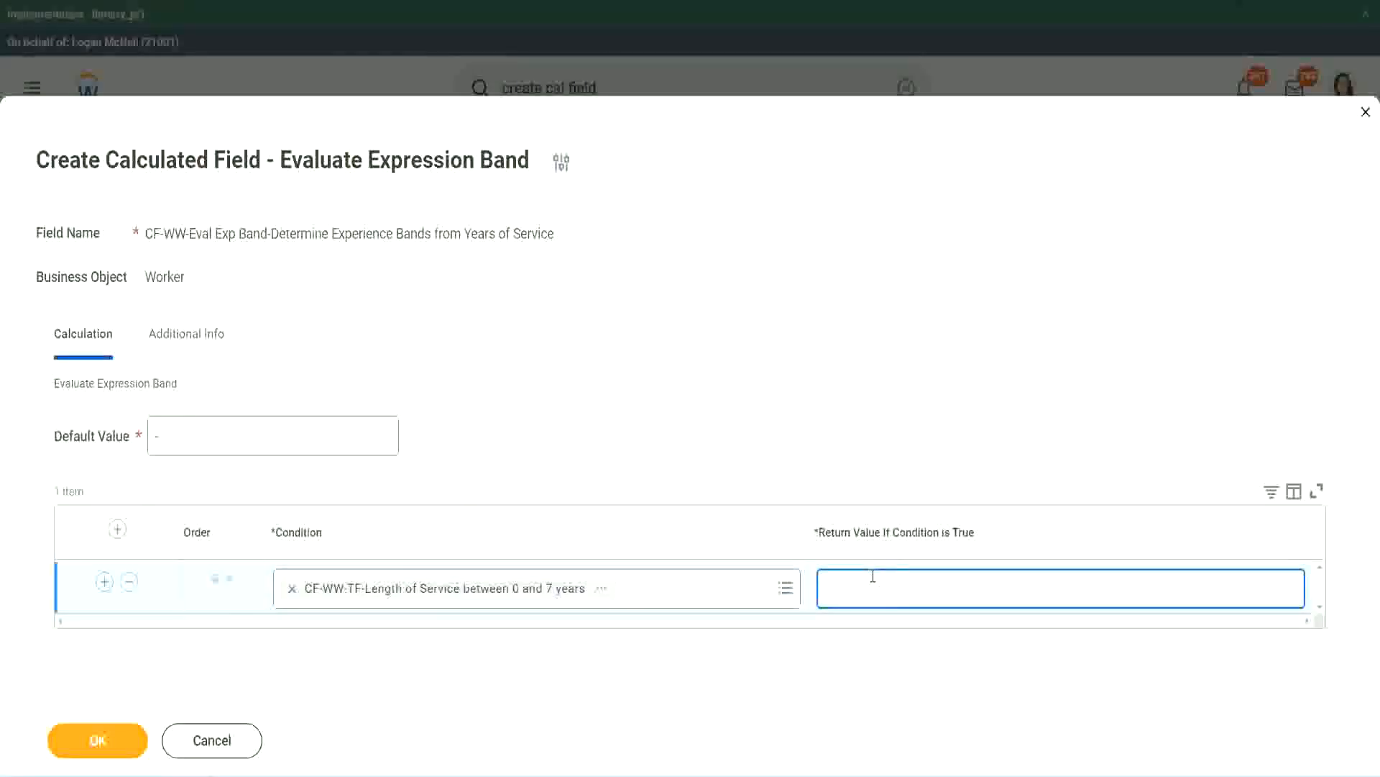
type("Amateur")
left_click(105, 581)
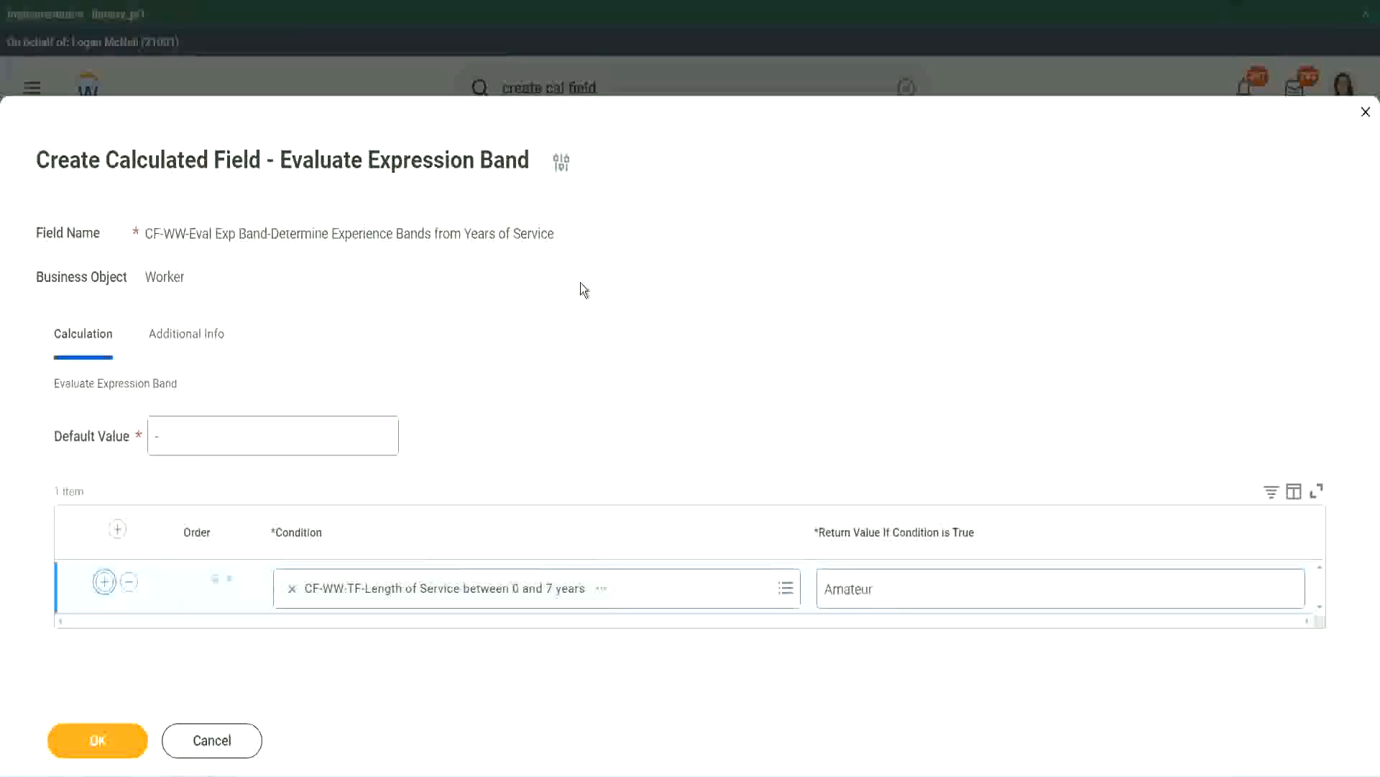
left_click(102, 638)
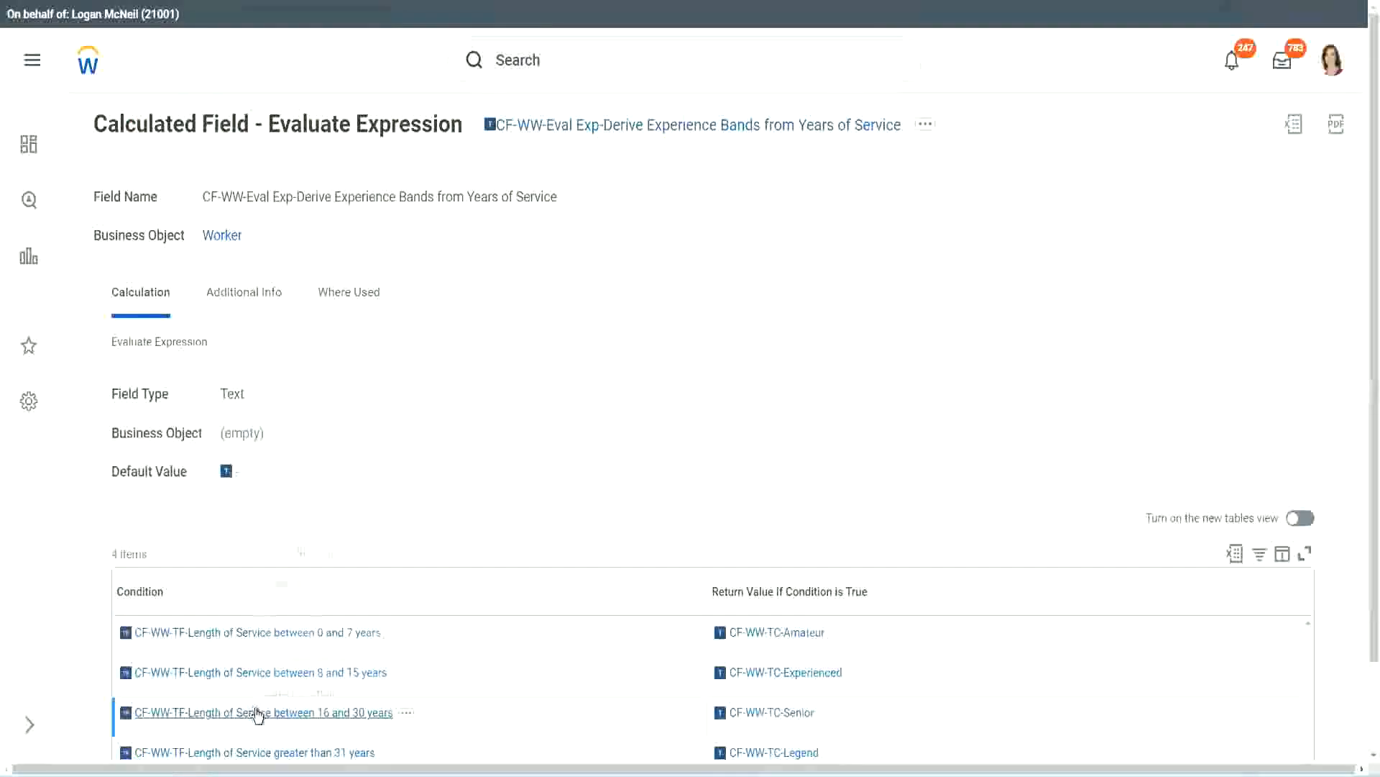
Copy CF-WW-TF-Length of Service between 16 and 30 years from the existing field into the second row's condition, and move that row down to third
right_click(263, 712)
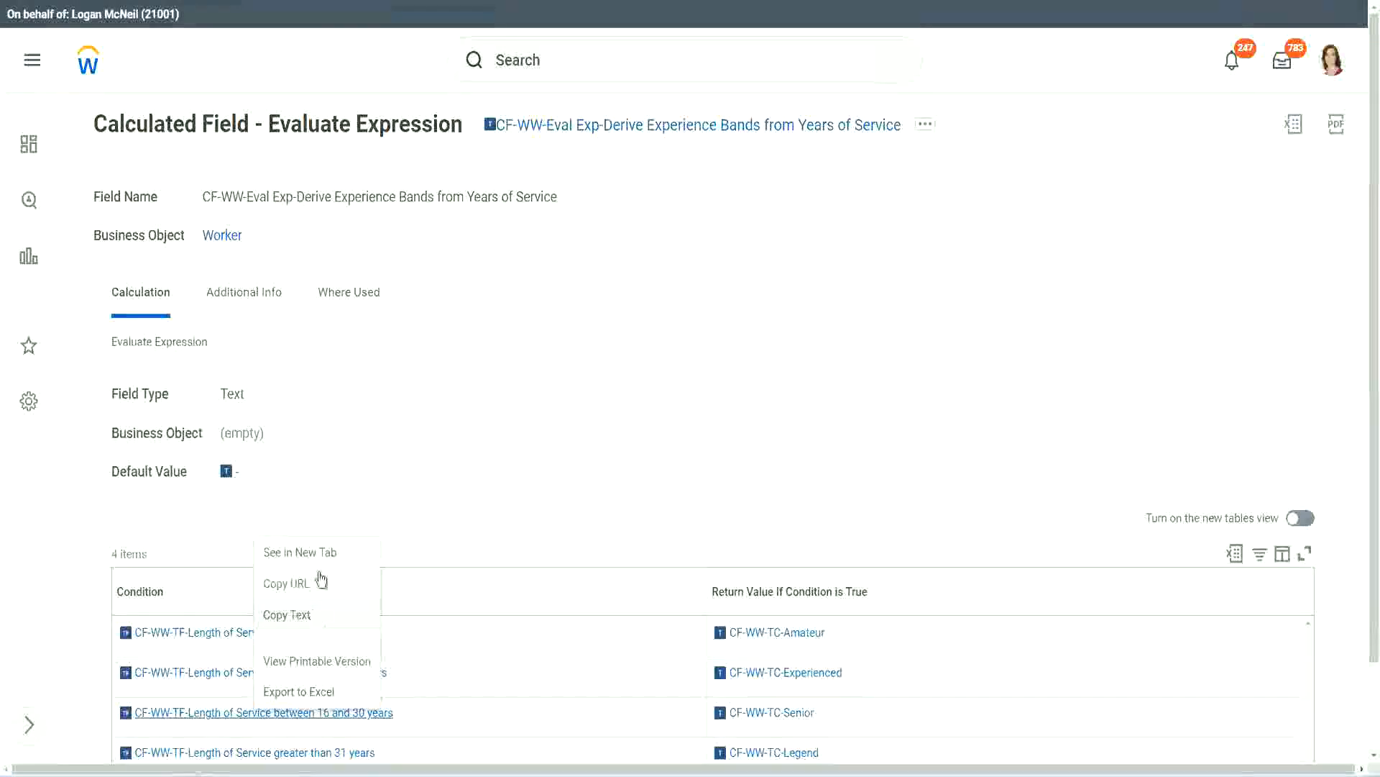
left_click(319, 581)
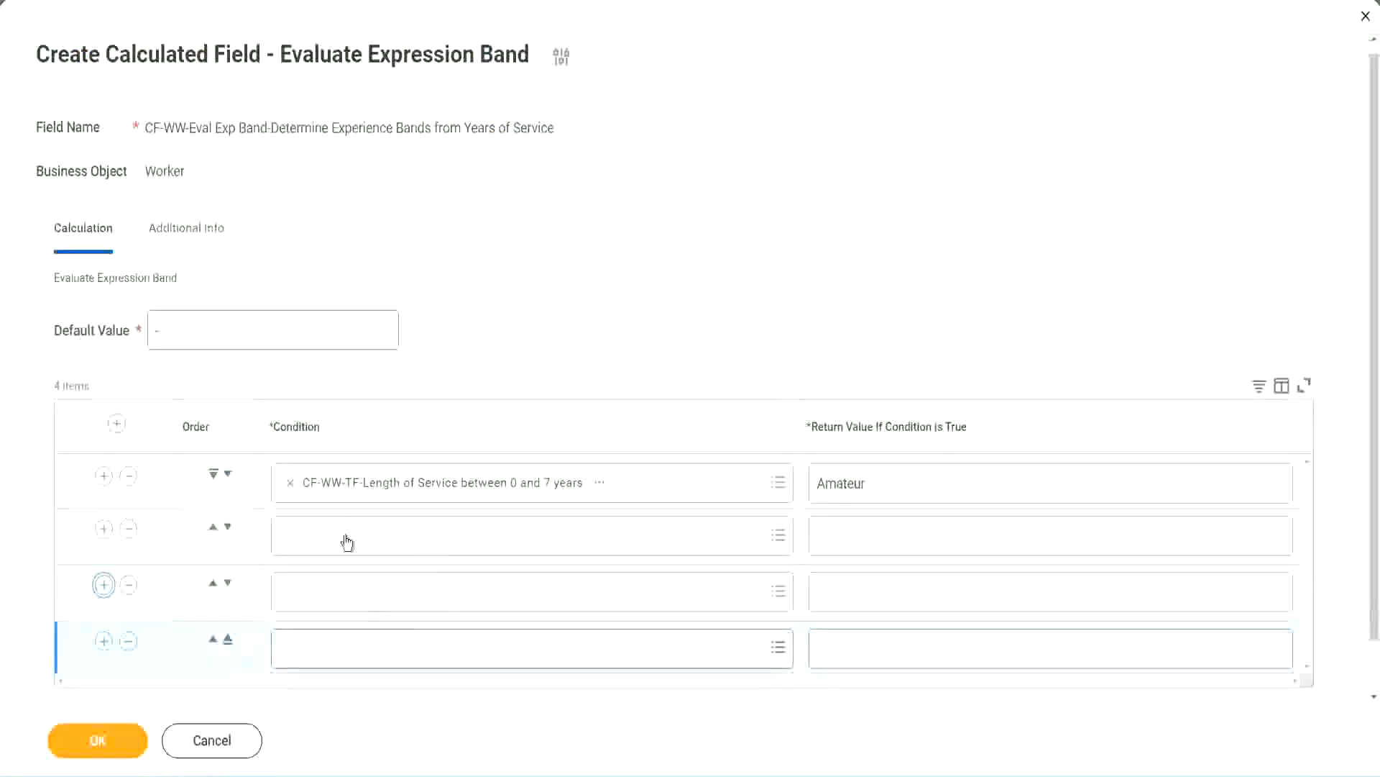
left_click(351, 534)
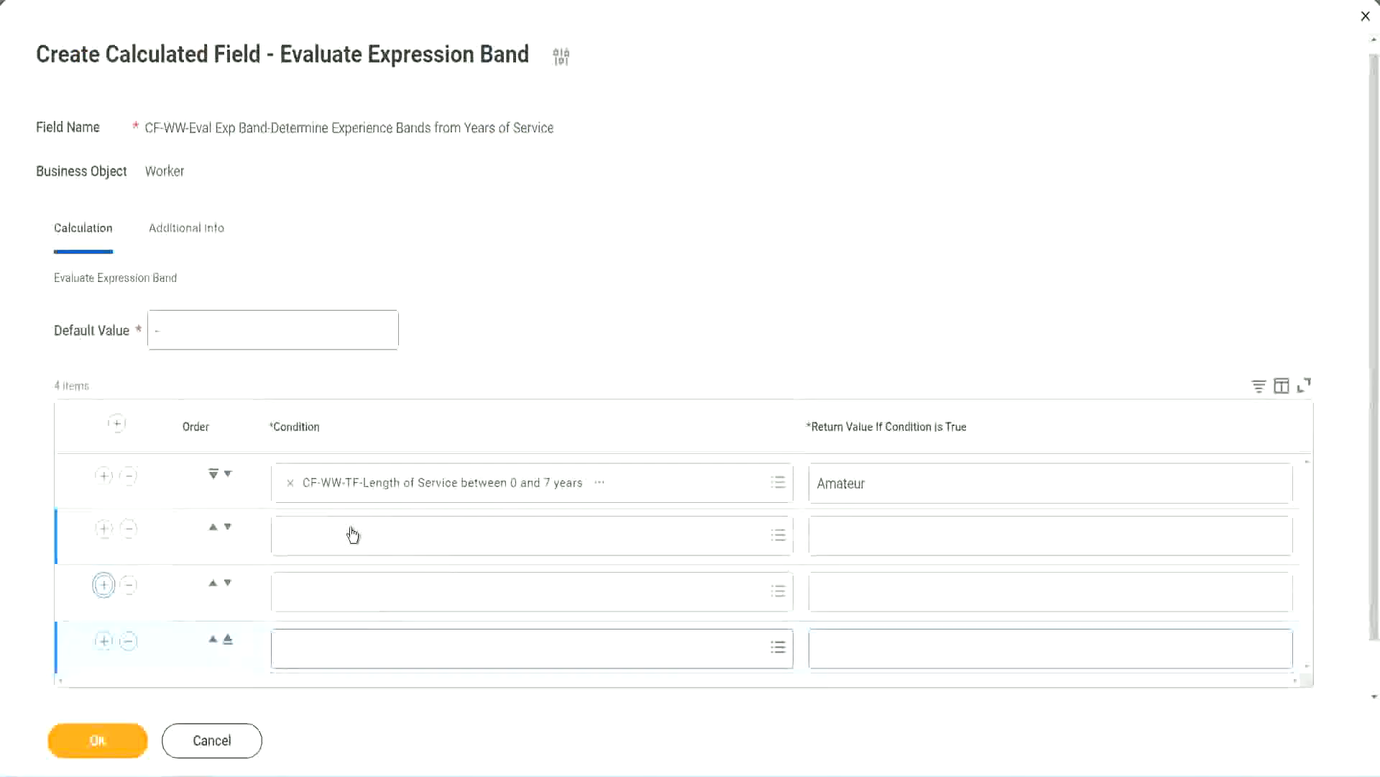
type("CF-WW-TF-Length of Service between 16 and 30 years")
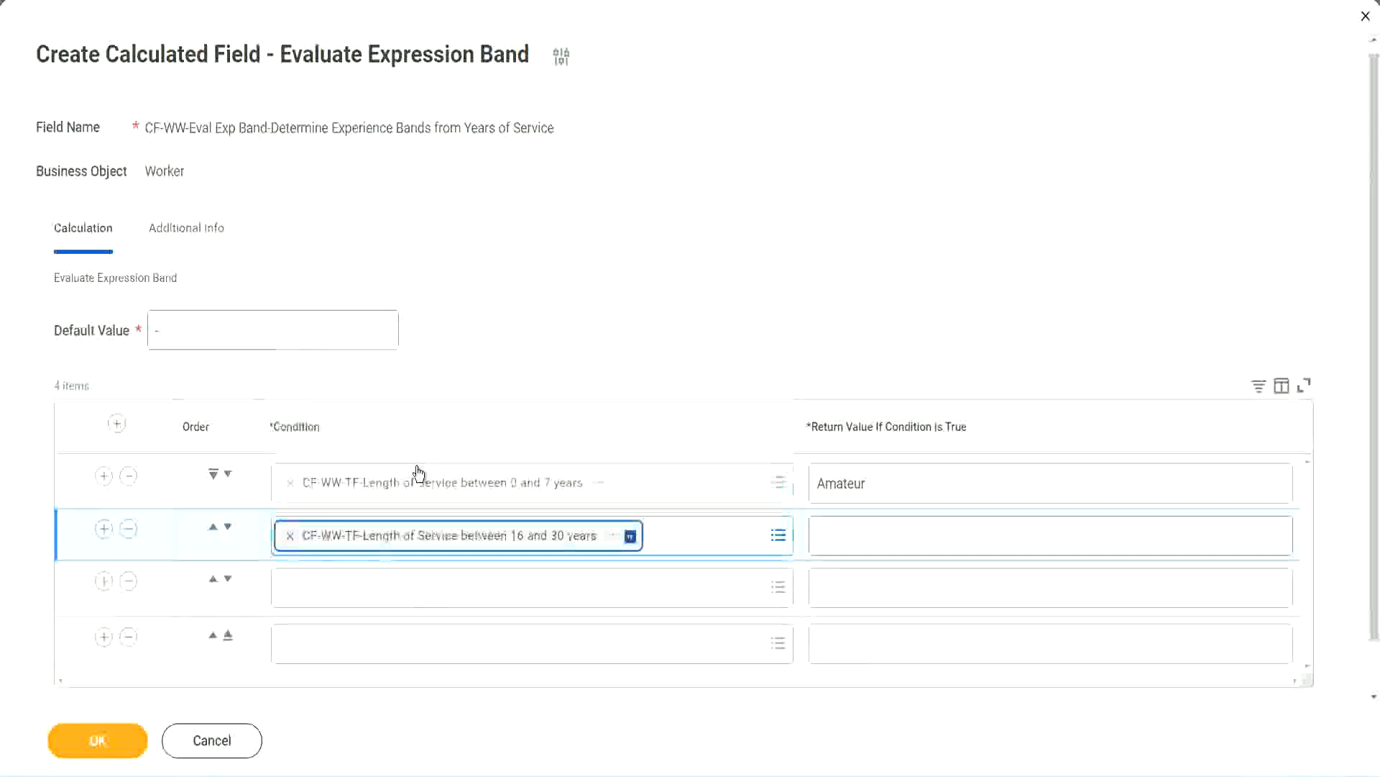
left_click(228, 527)
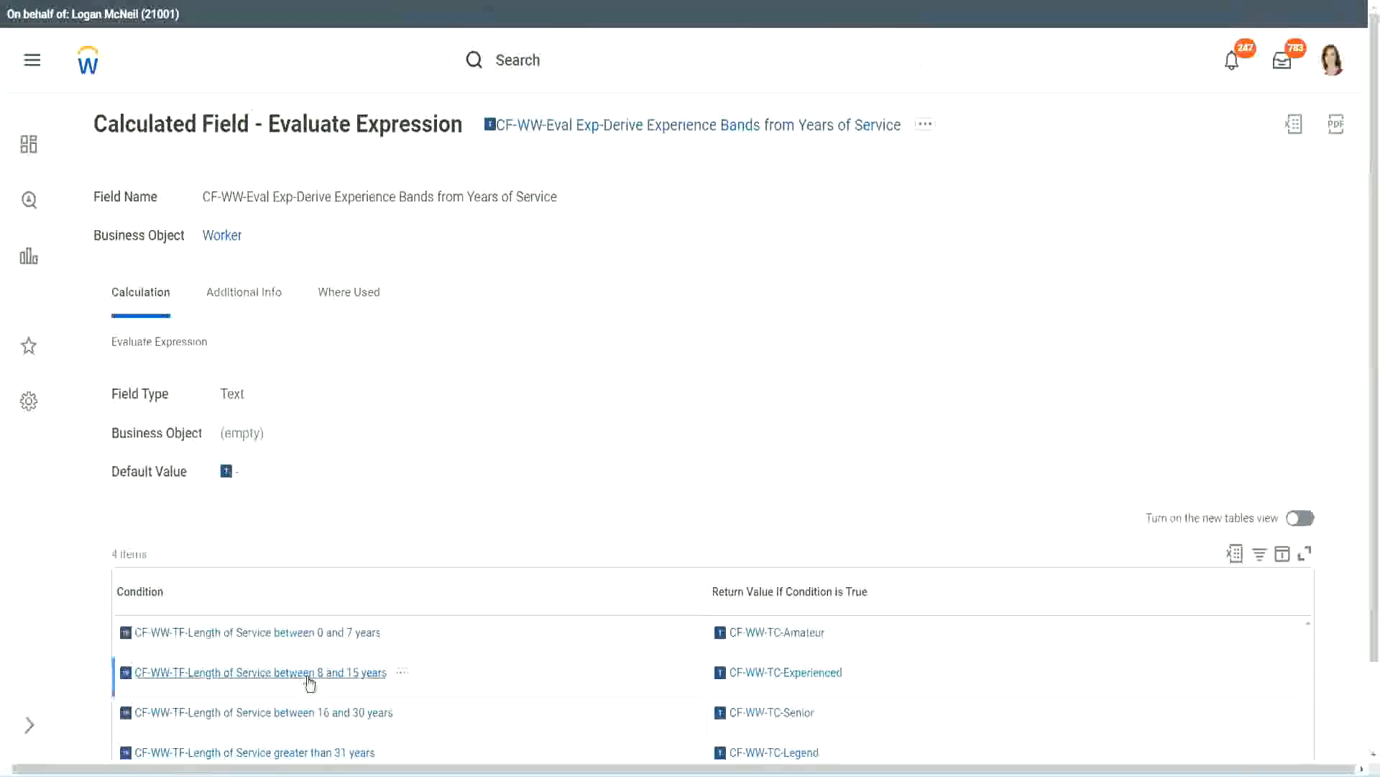
Copy CF-WW-TF-Length of Service between 8 and 15 years from the existing field into the empty second row's condition
right_click(310, 682)
left_click(352, 581)
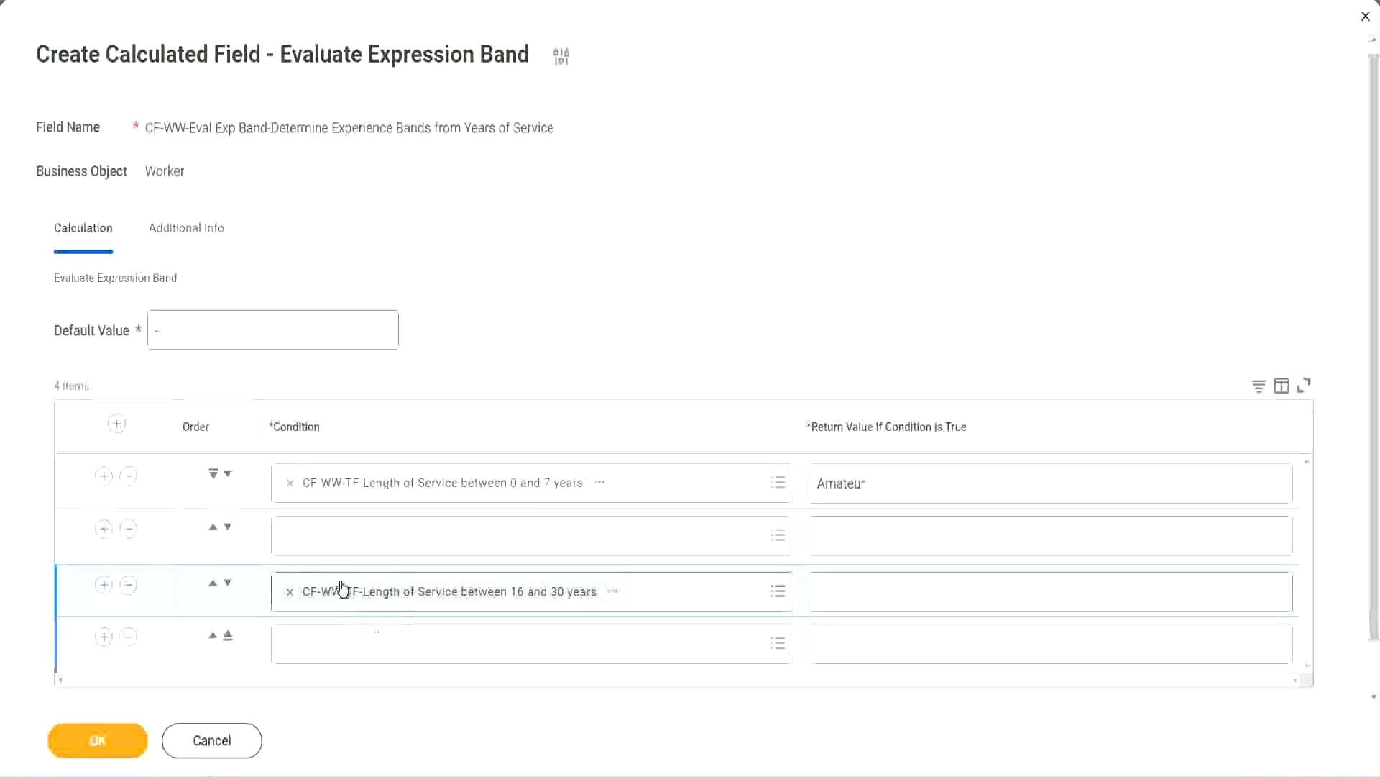
left_click(346, 551)
key("ctrl+v")
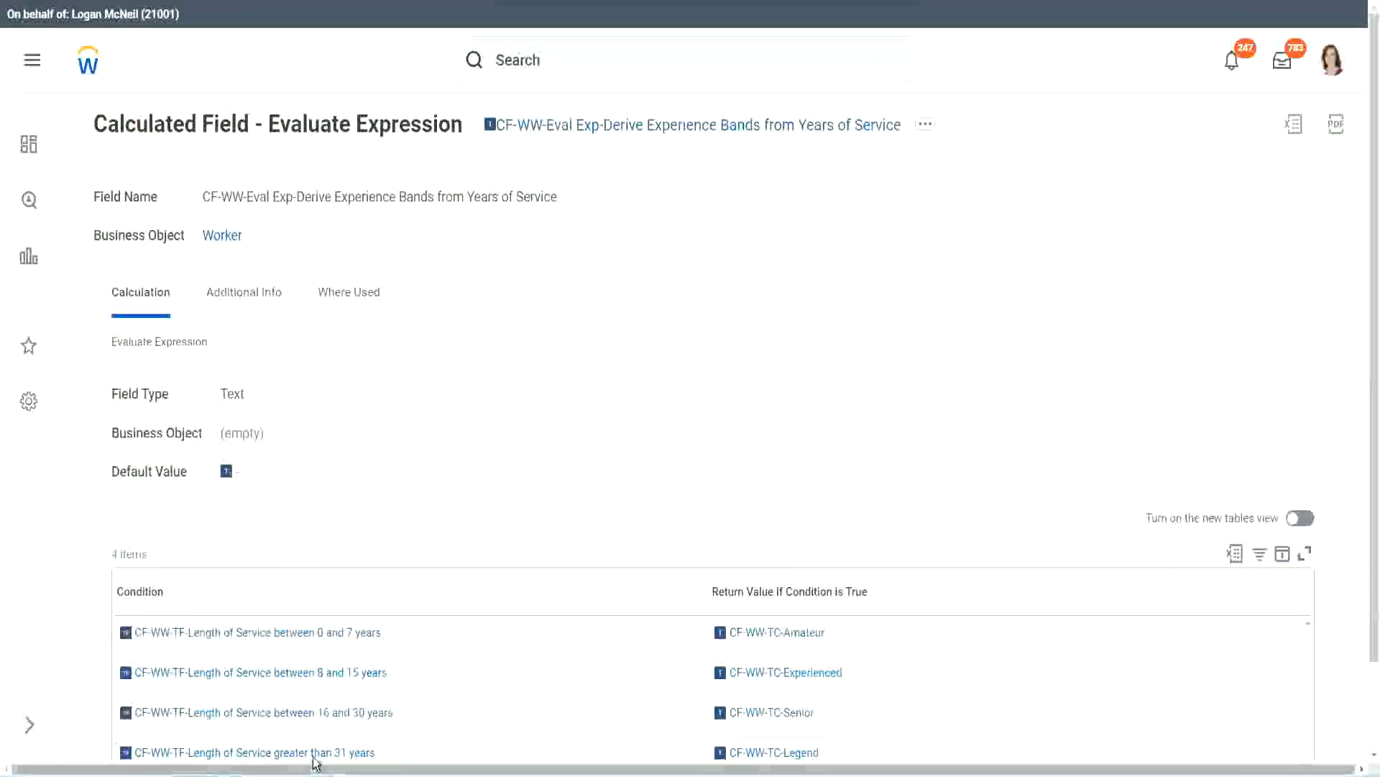
Copy CF-WW-TF-Length of Service greater than 31 years from the existing Evaluate Expression field into the fourth row's condition
right_click(395, 715)
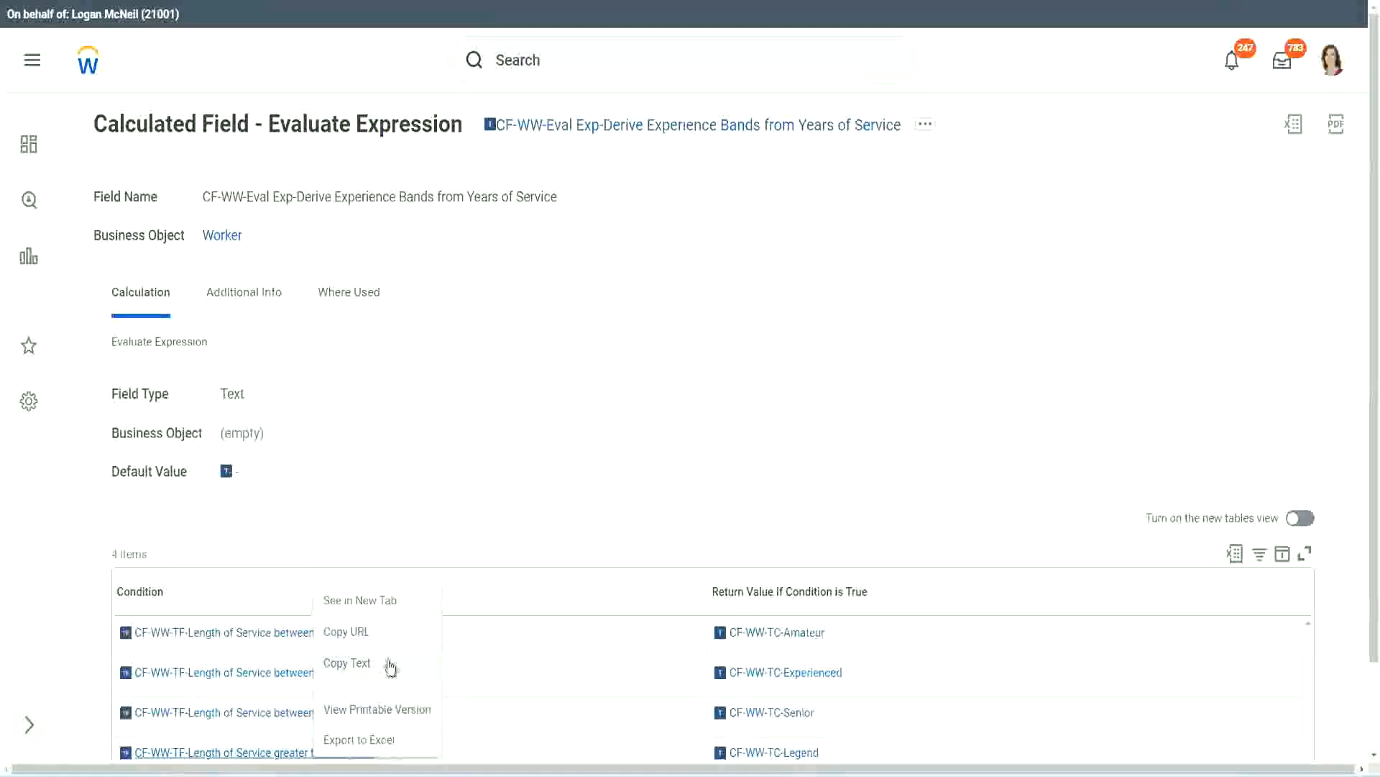
left_click(395, 663)
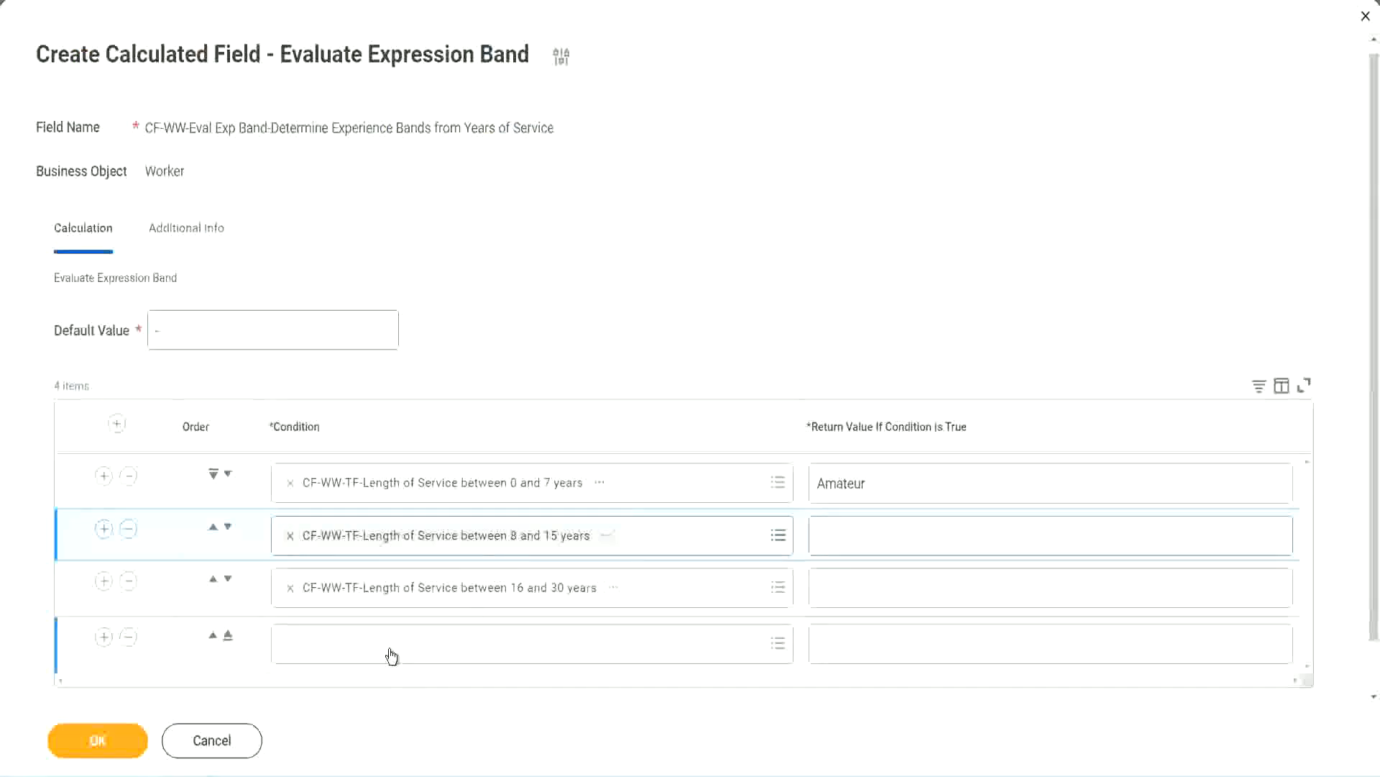
left_click(392, 656)
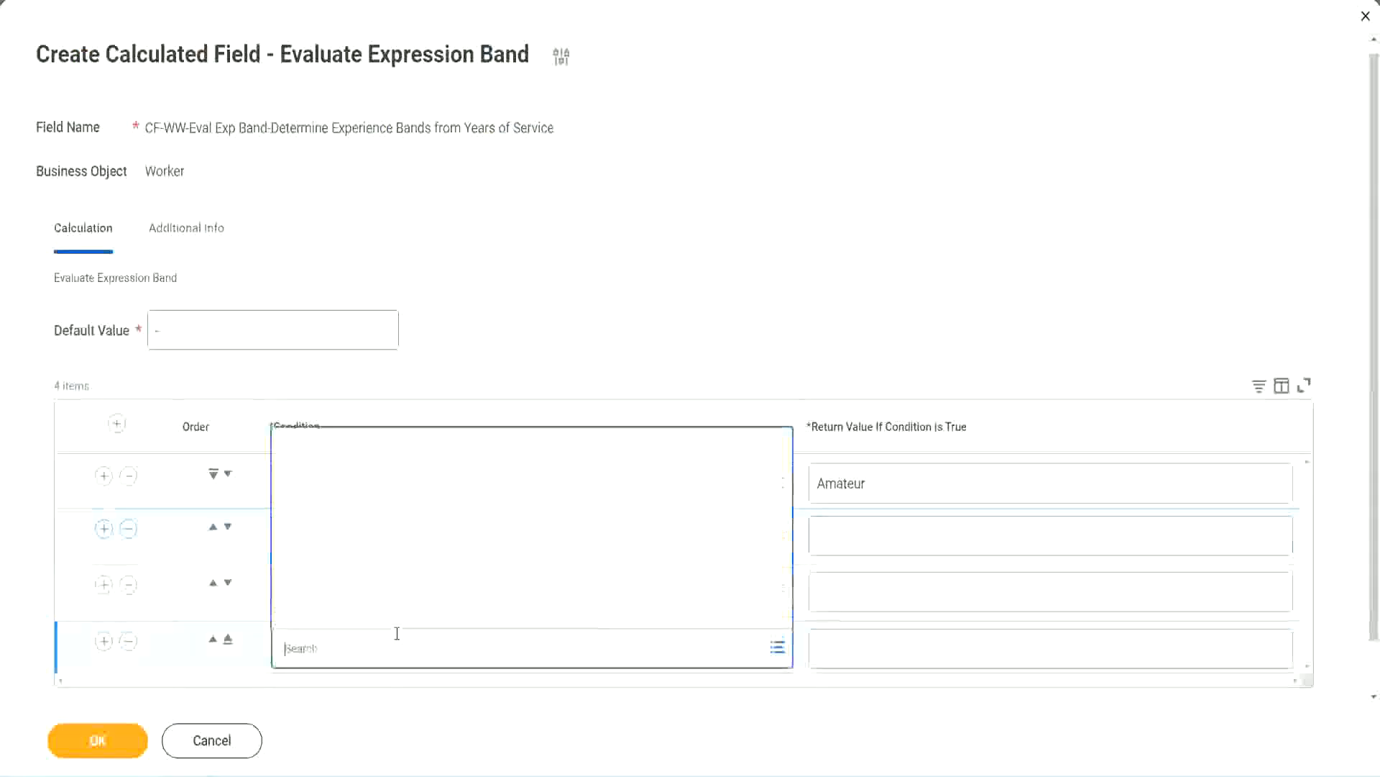
key("ctrl+v")
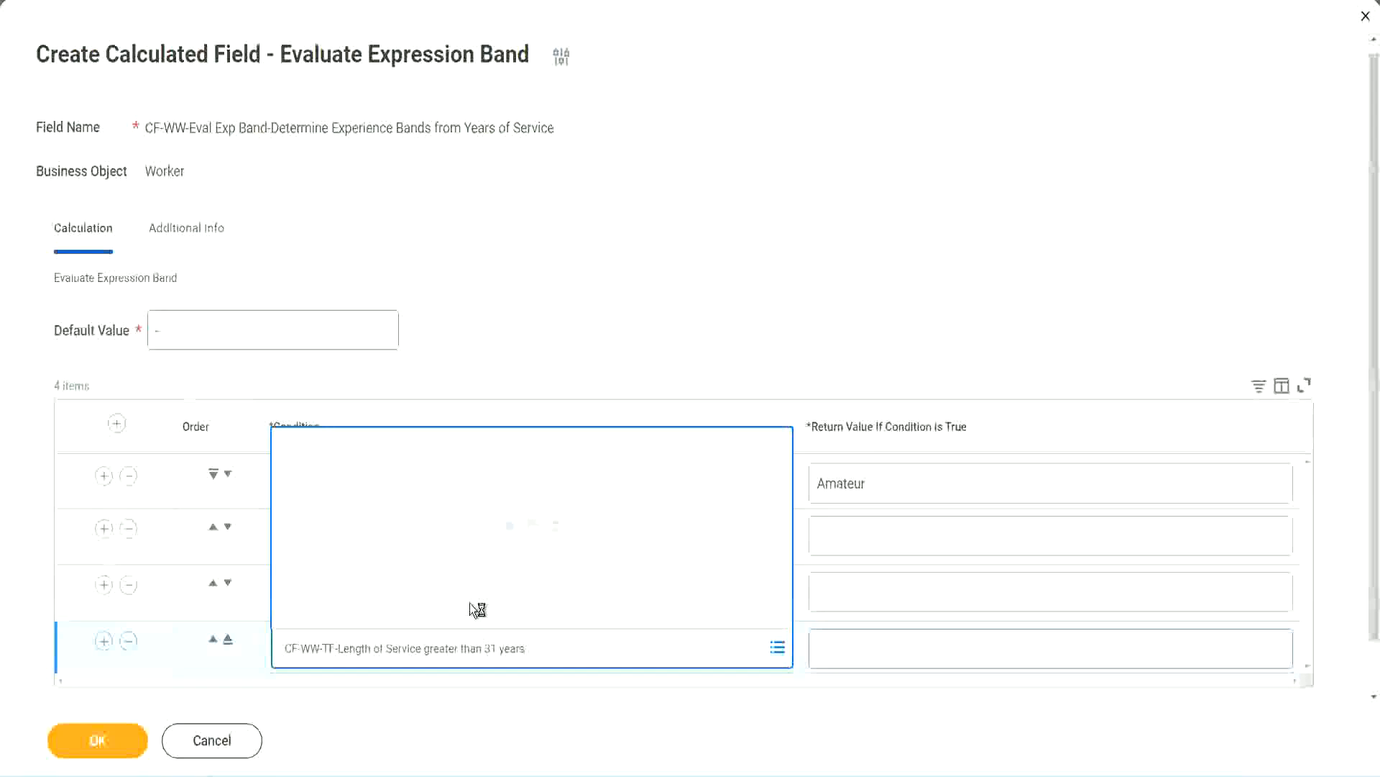
Set the return values of rows two to four to Experienced, Senior and Legend, and save the calculated field
left_click(907, 647)
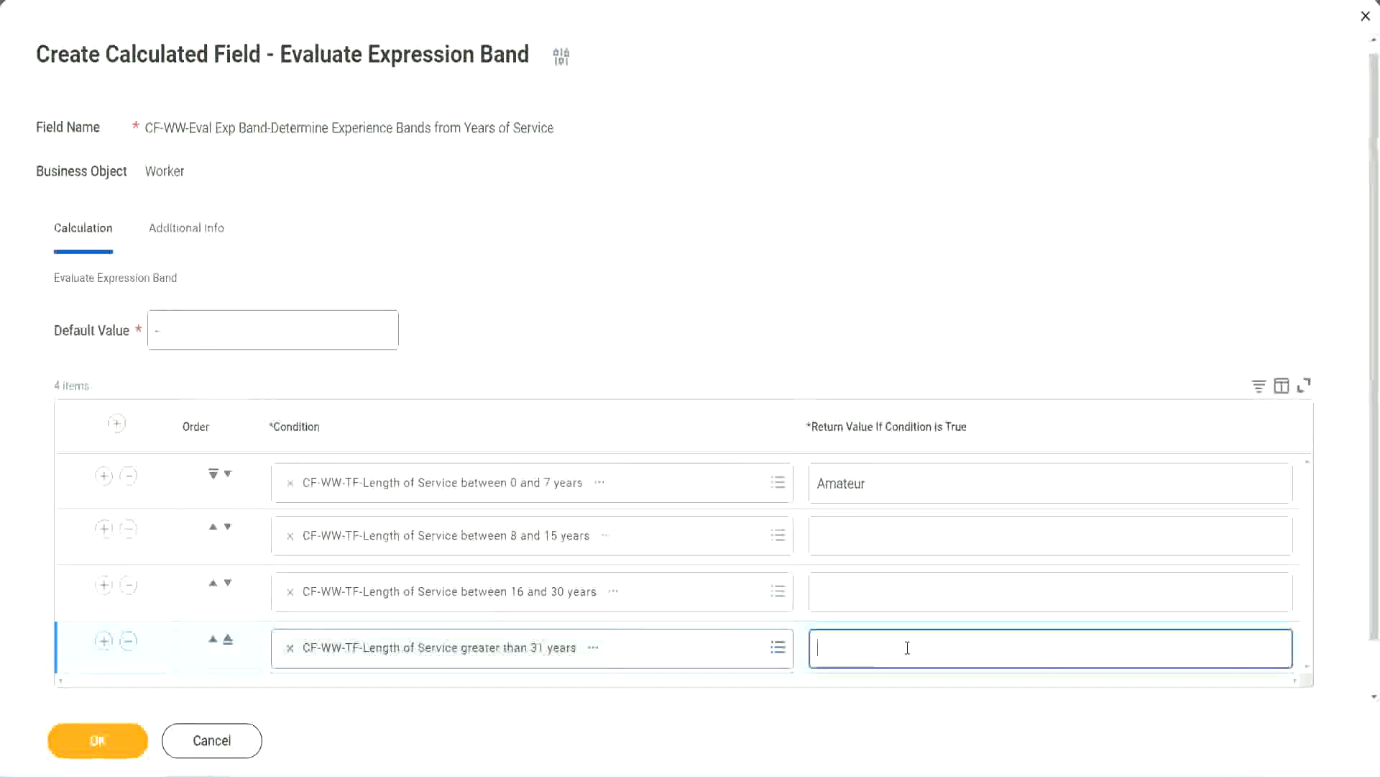
type("Le")
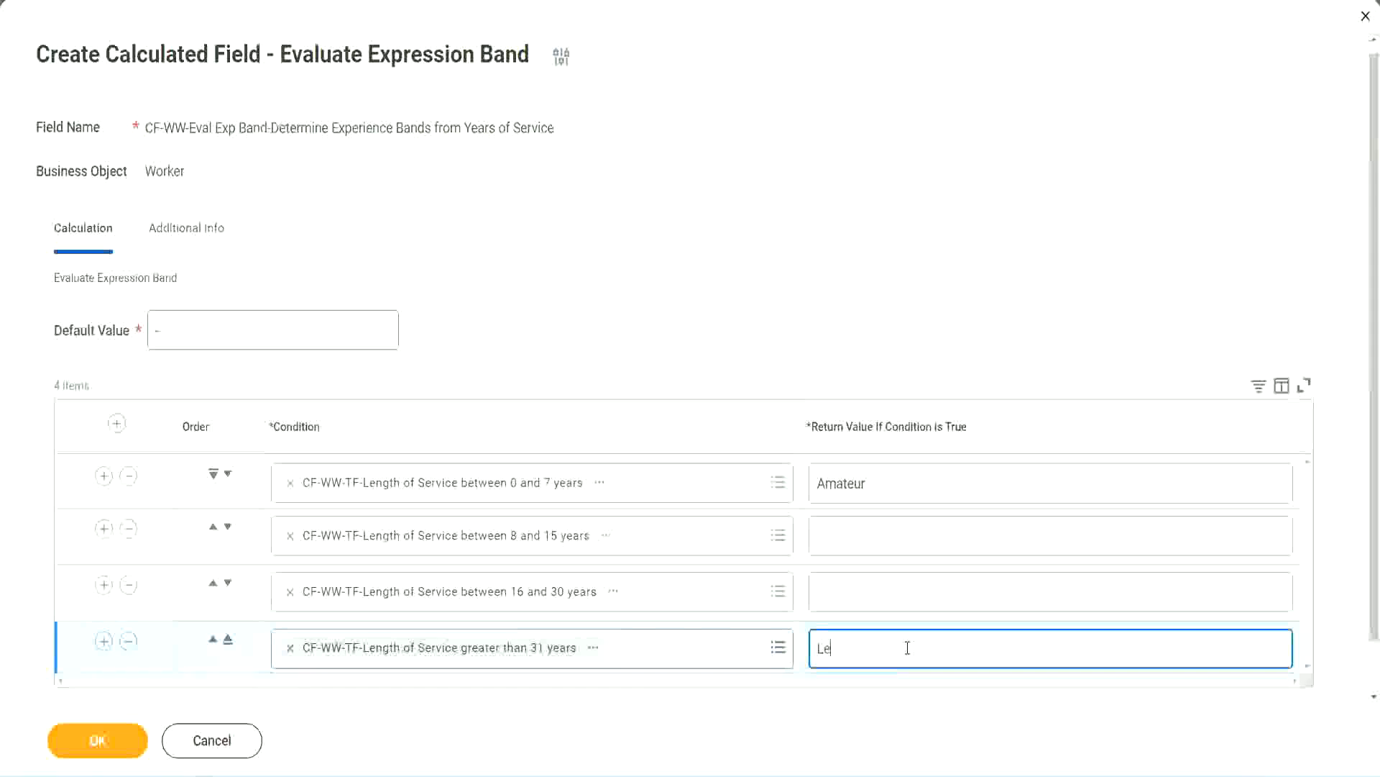
type("gend")
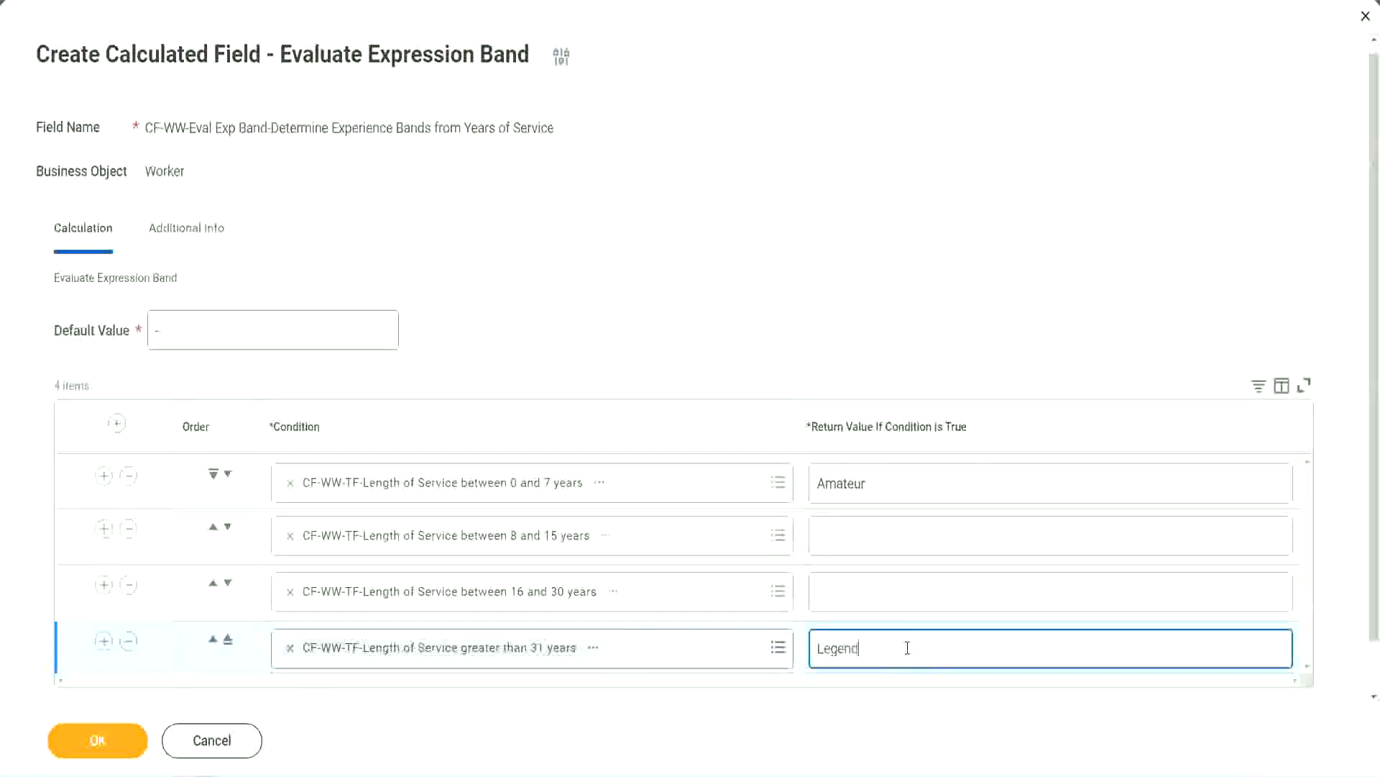
left_click(848, 590)
type("Senior")
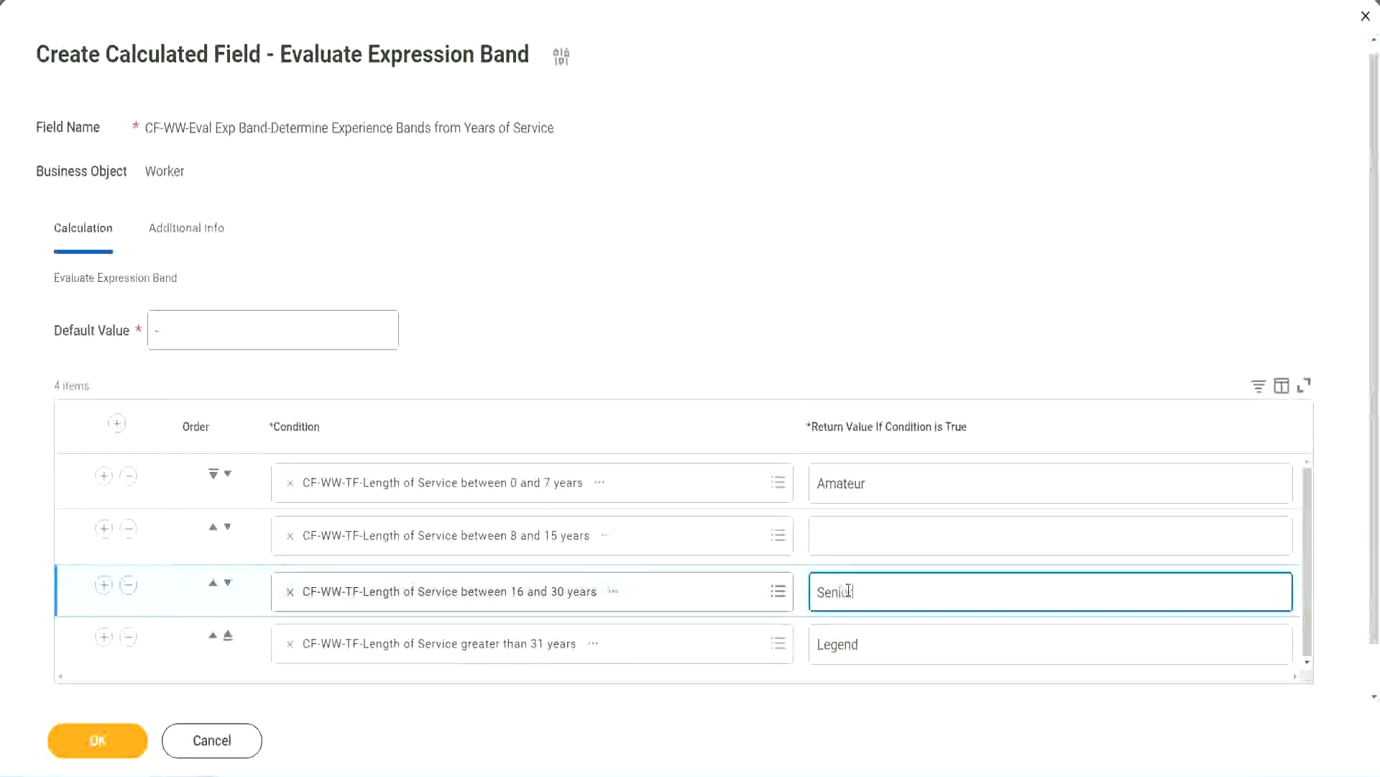
left_click(871, 536)
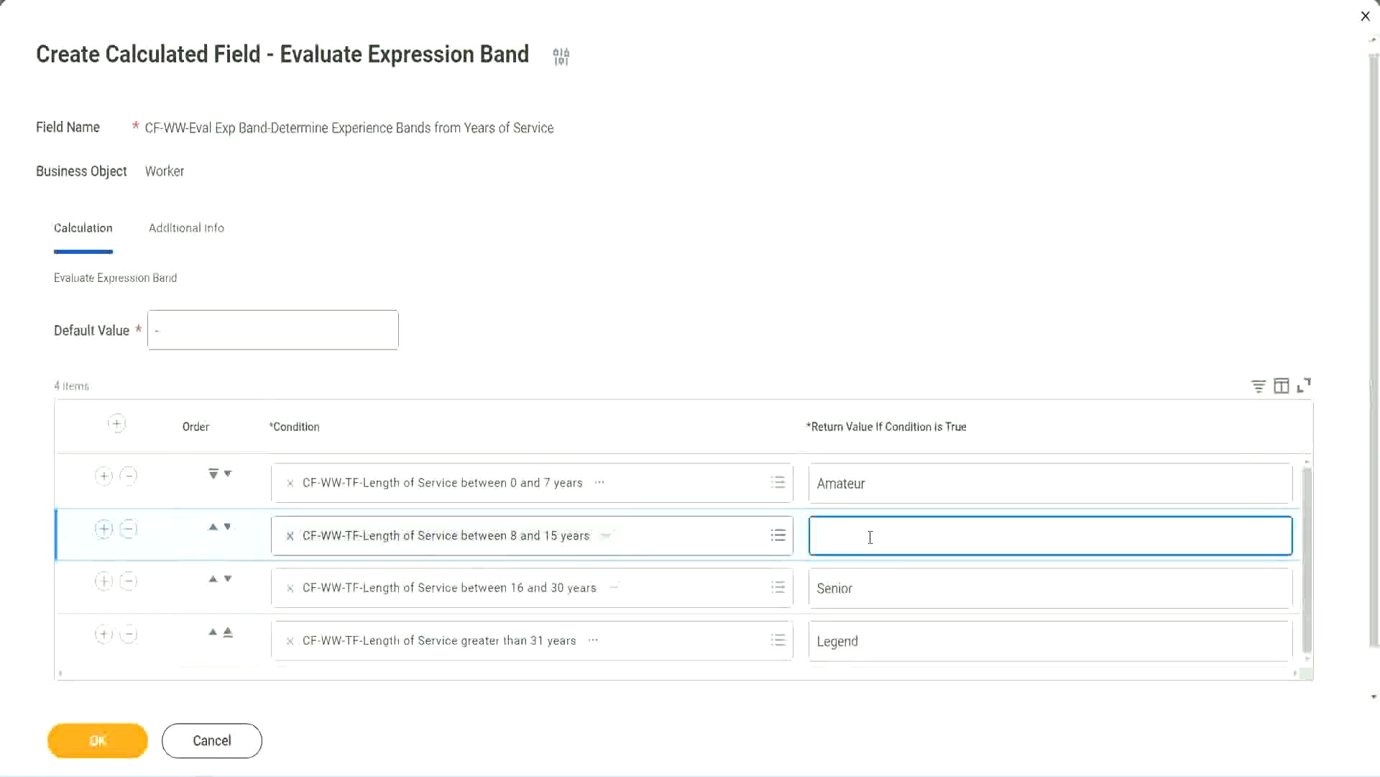
type("Experienced")
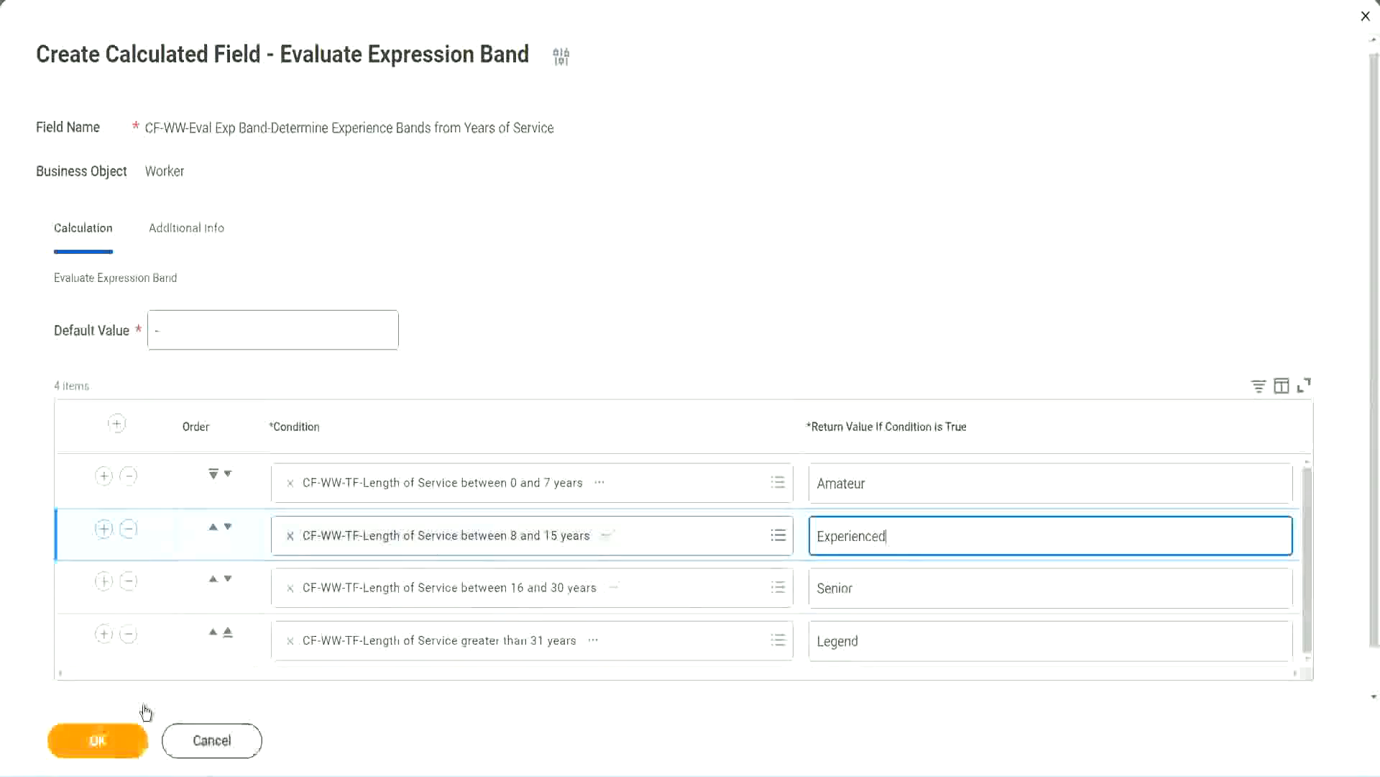
left_click(98, 740)
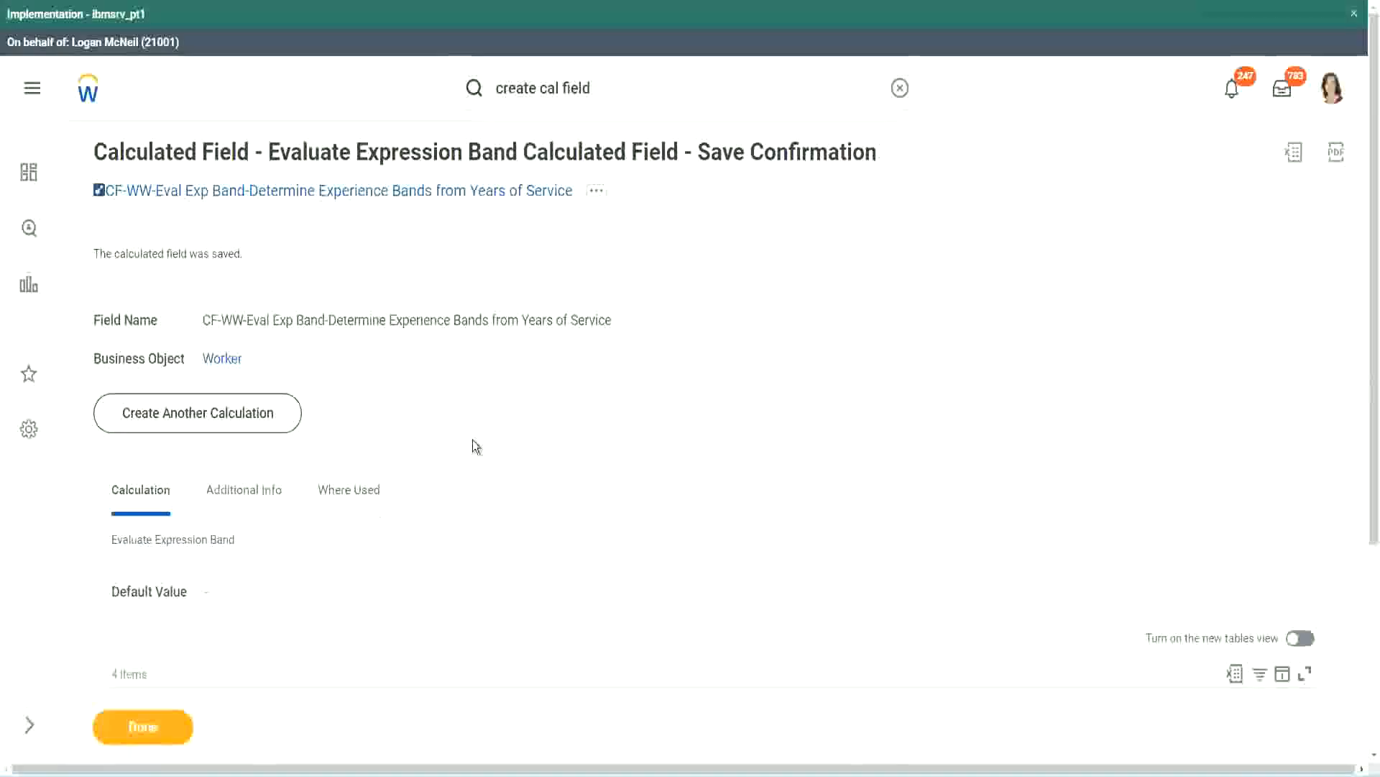
Review the return value assigned to each length-of-service condition in the saved calculated field
scroll(473, 442, "down", 3)
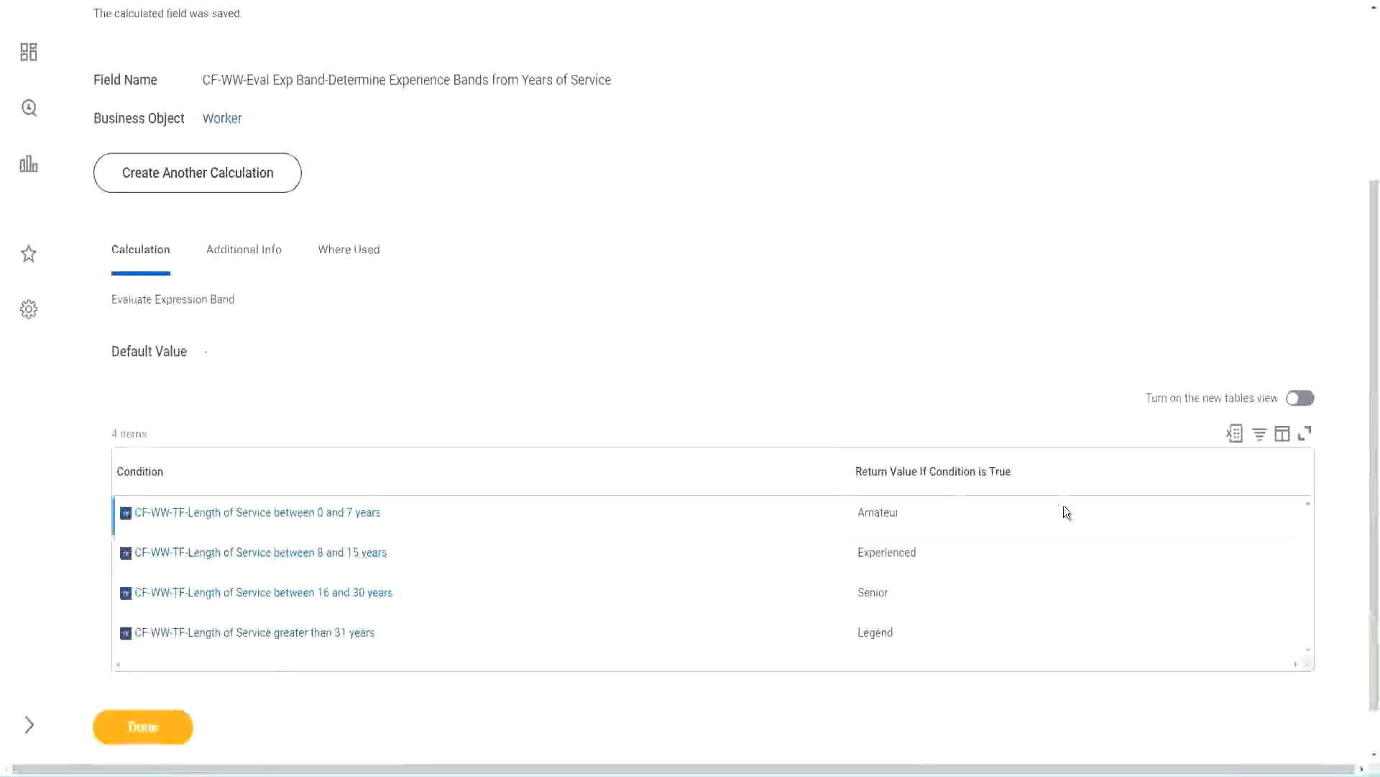
double_click(883, 512)
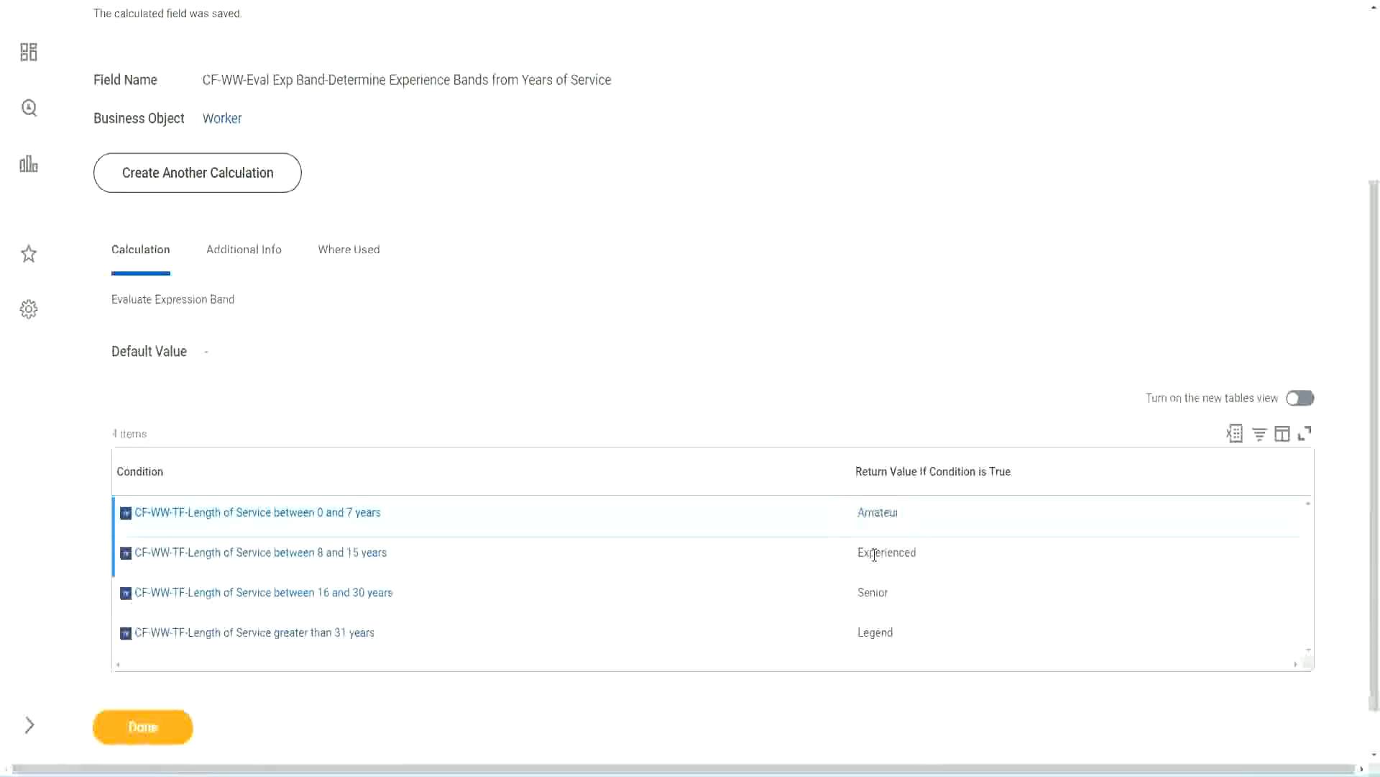
double_click(873, 554)
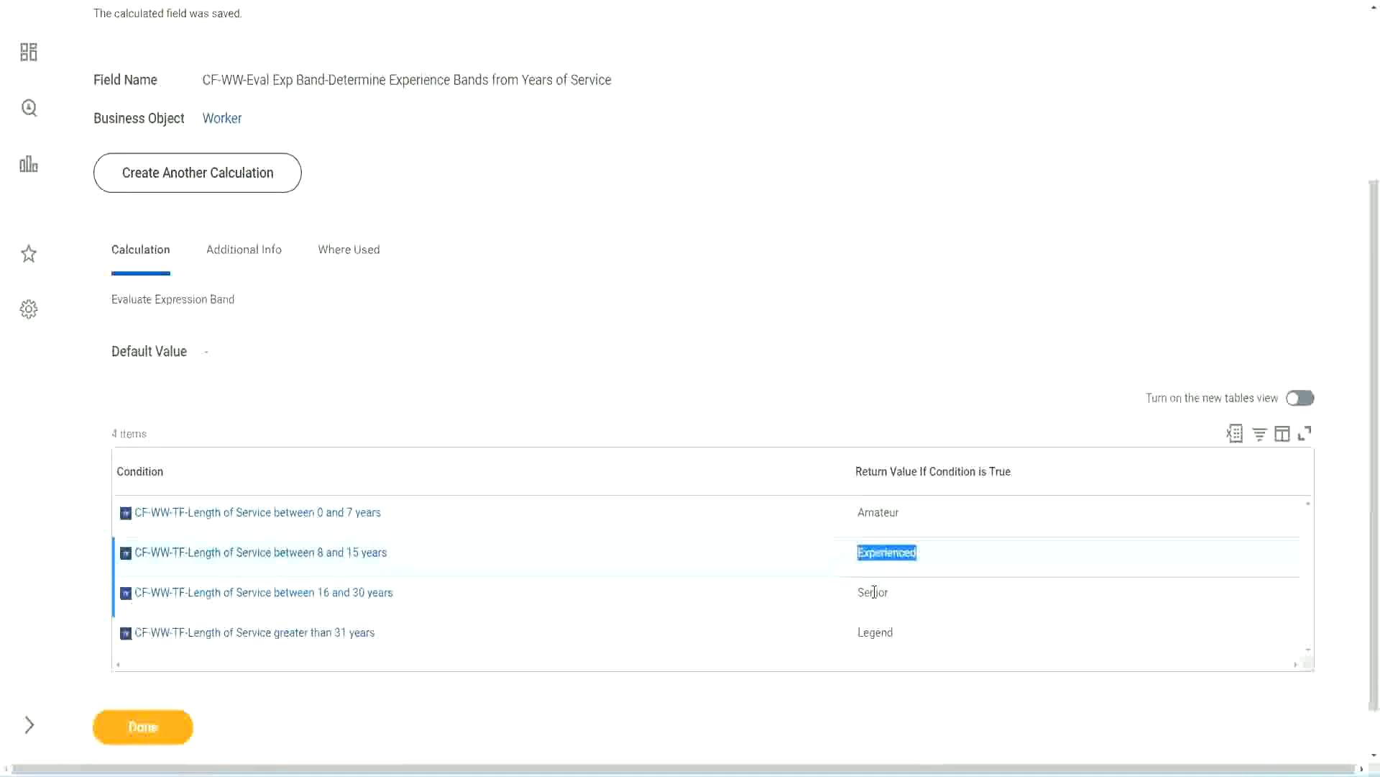
double_click(874, 592)
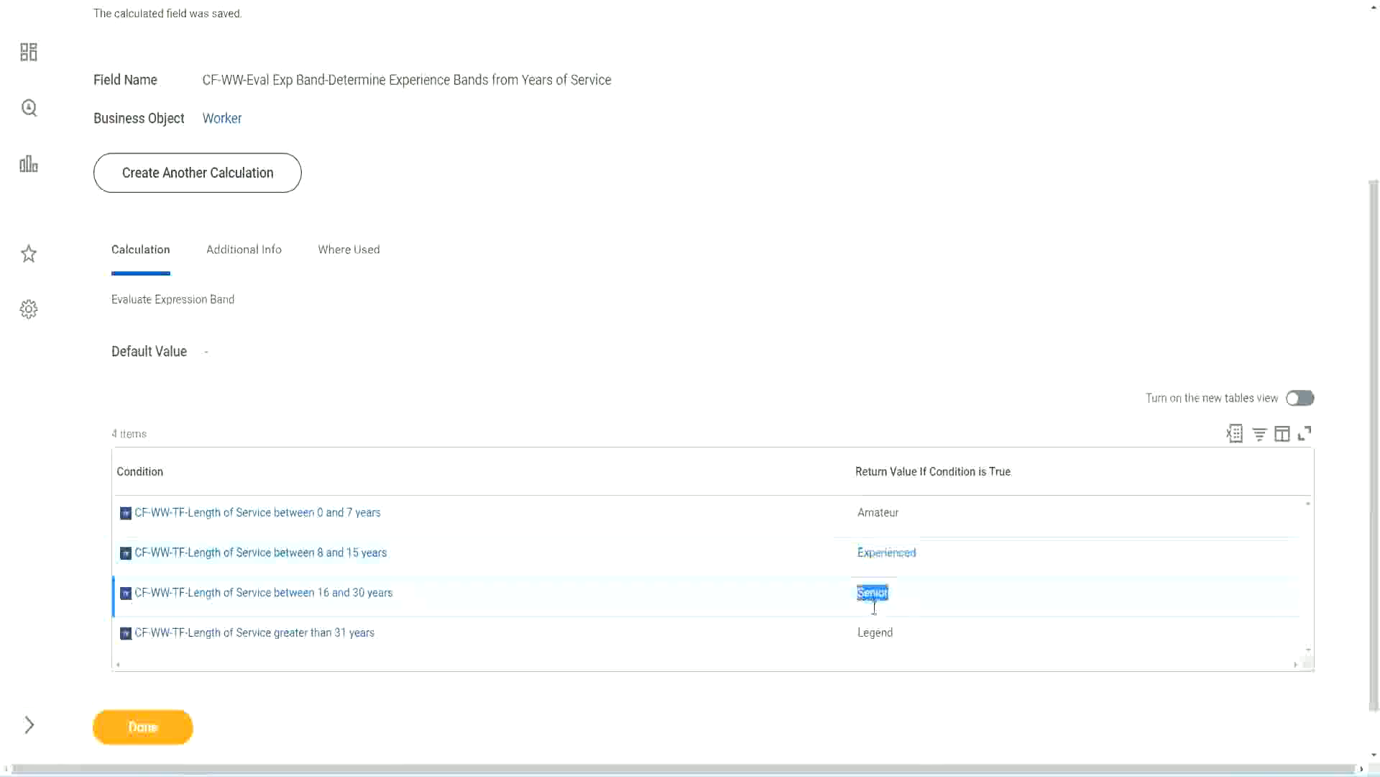
left_click(877, 622)
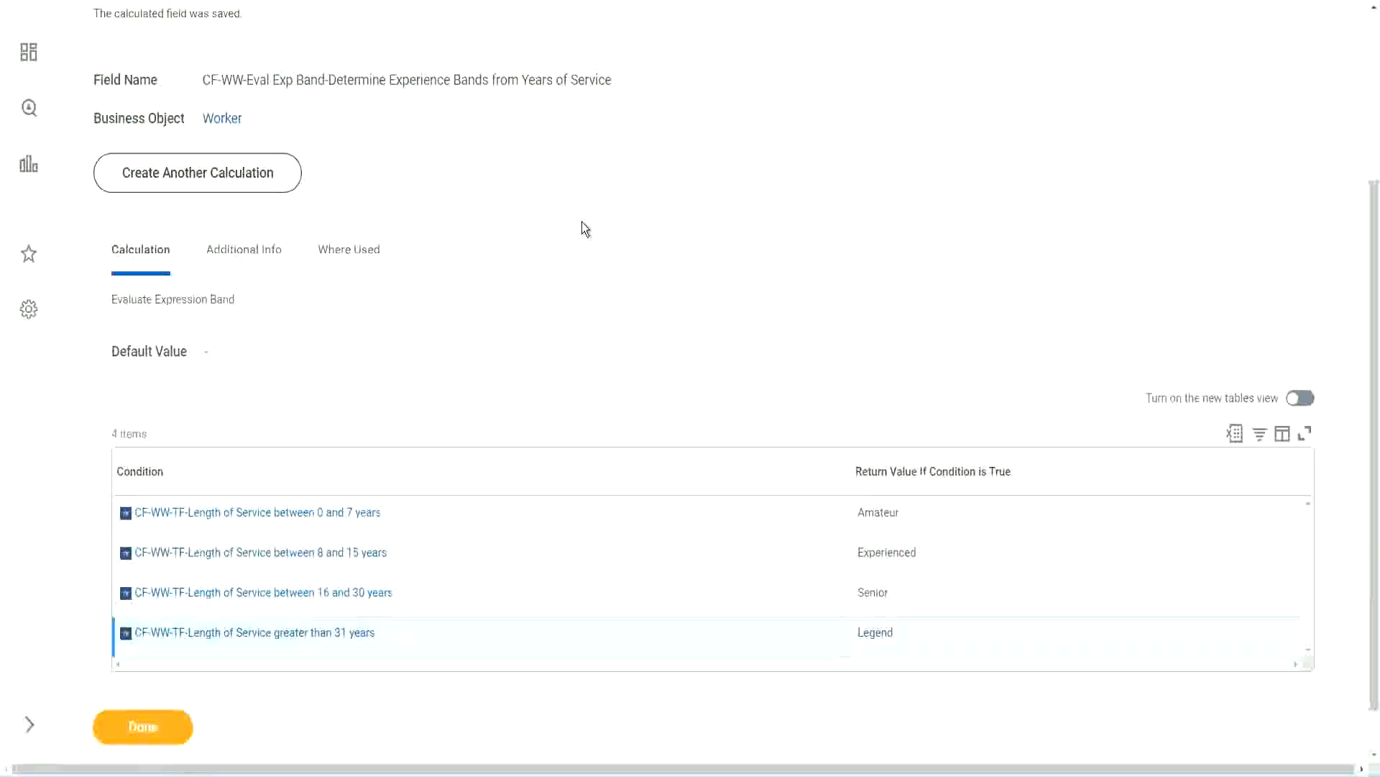
Copy the name of the saved Evaluate Expression Band calculated field
scroll(585, 228, "up", 3)
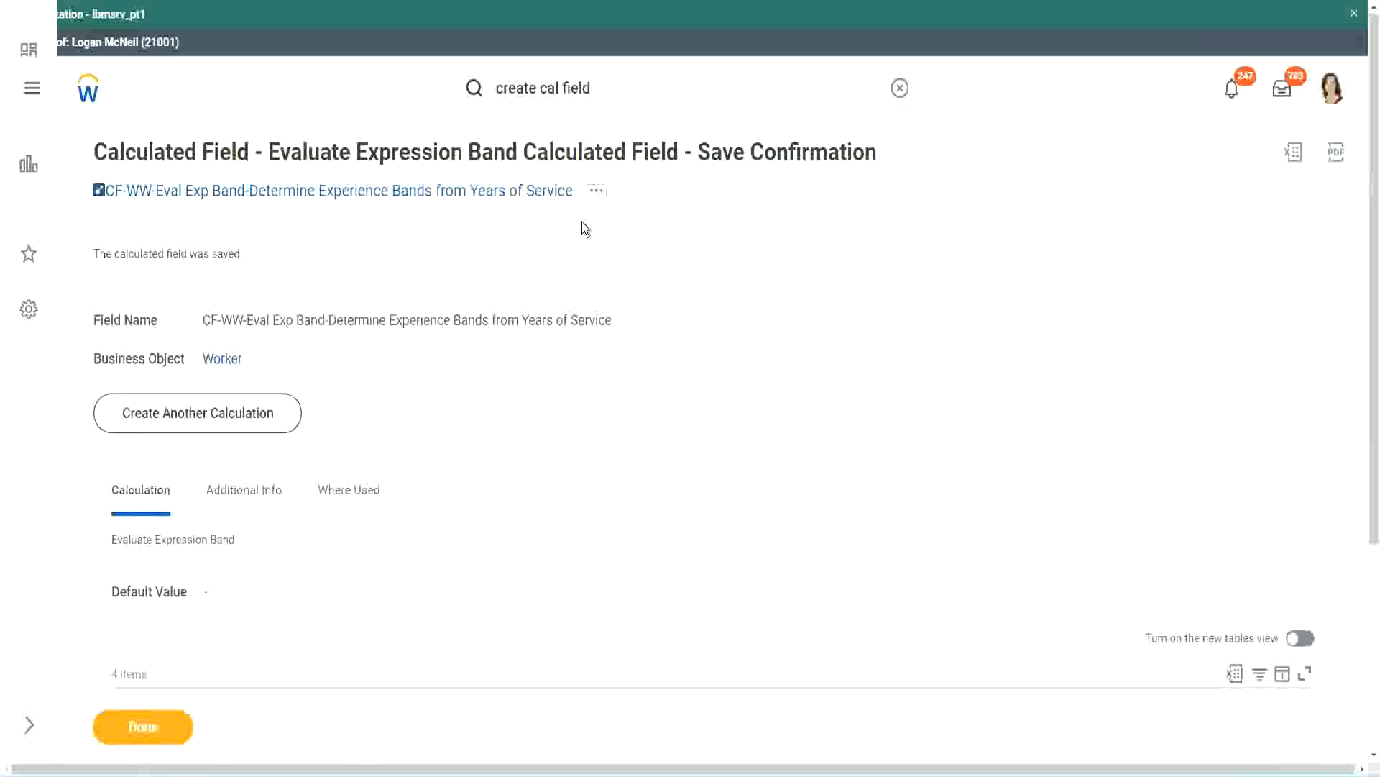
right_click(452, 196)
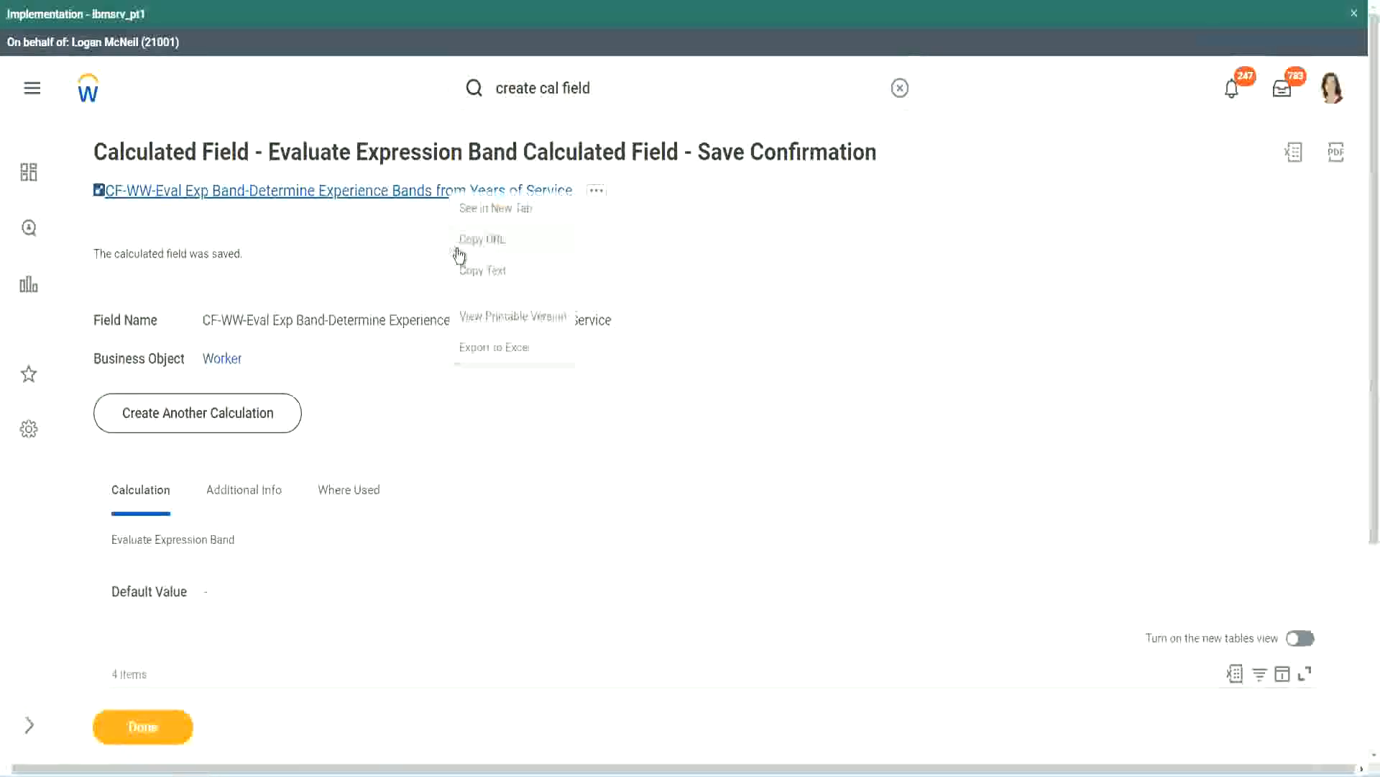
left_click(477, 270)
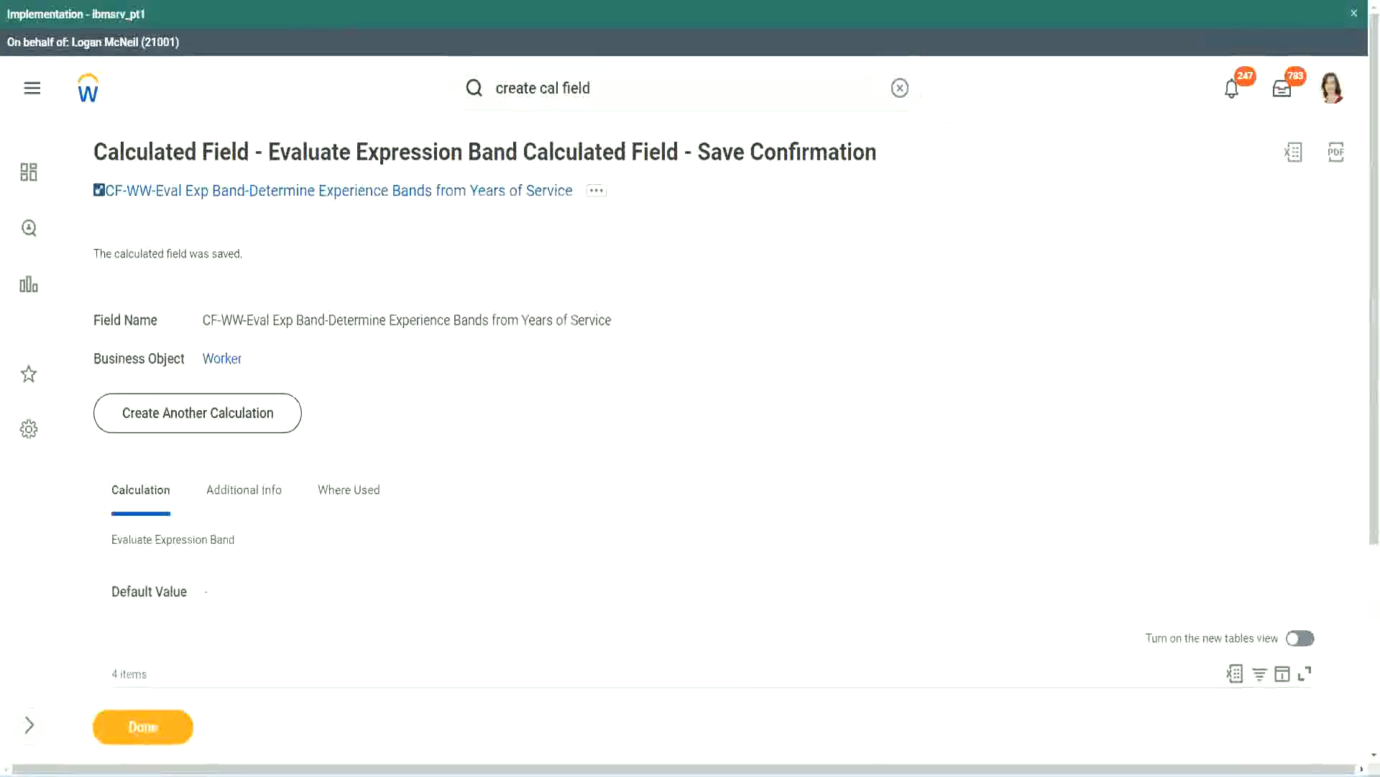
Examine the saved band field's definition alongside the Calculated Fields functions overview slide, and return to Workday
scroll(456, 556, "down", 2)
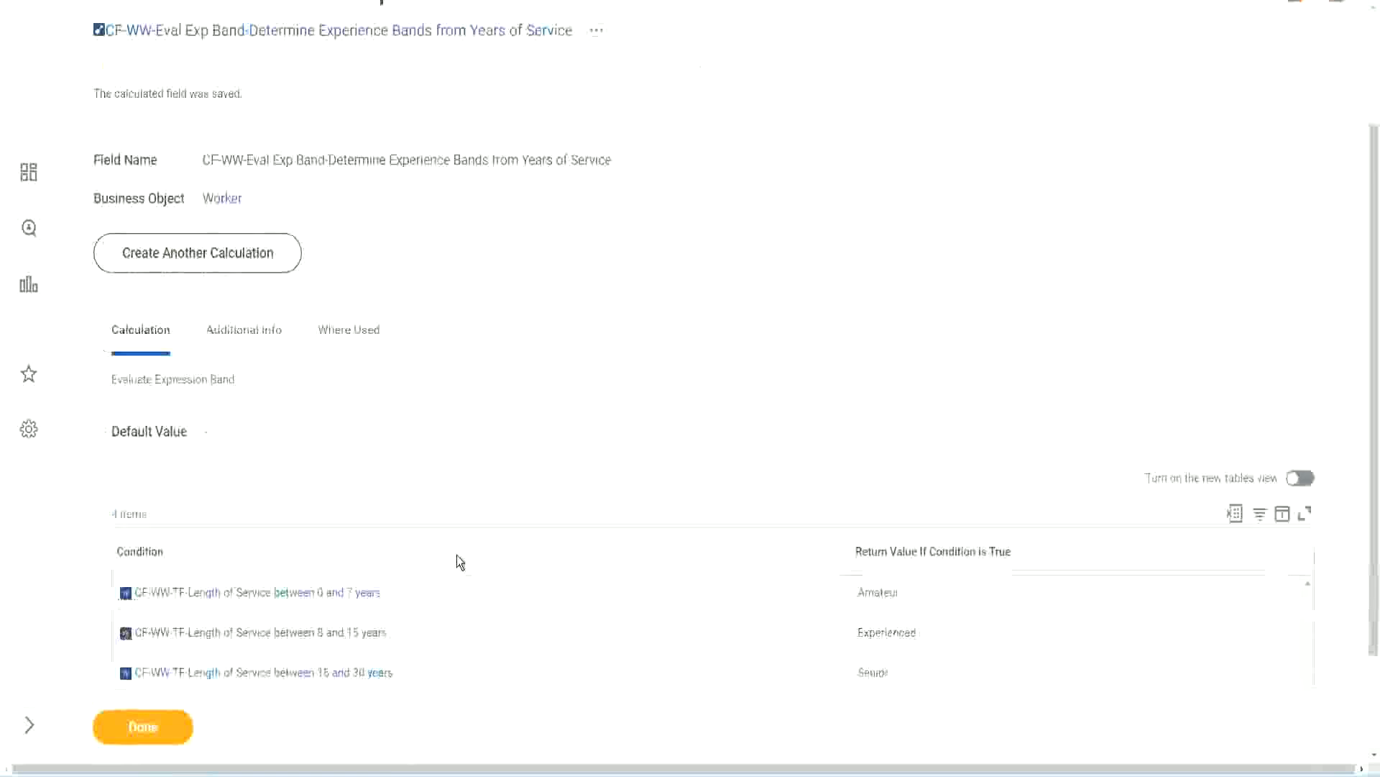
scroll(459, 561, "down", 1)
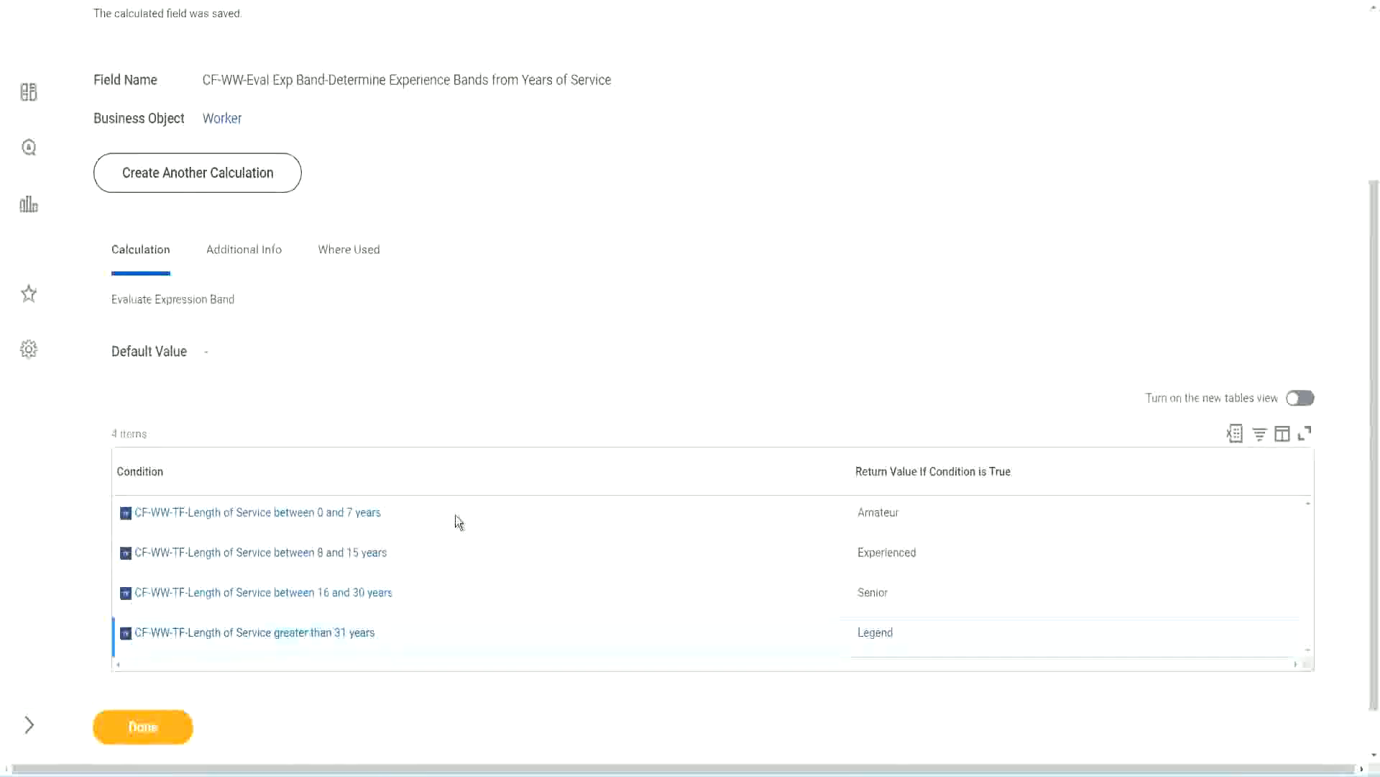
scroll(457, 522, "down", 1)
scroll(481, 321, "up", 2)
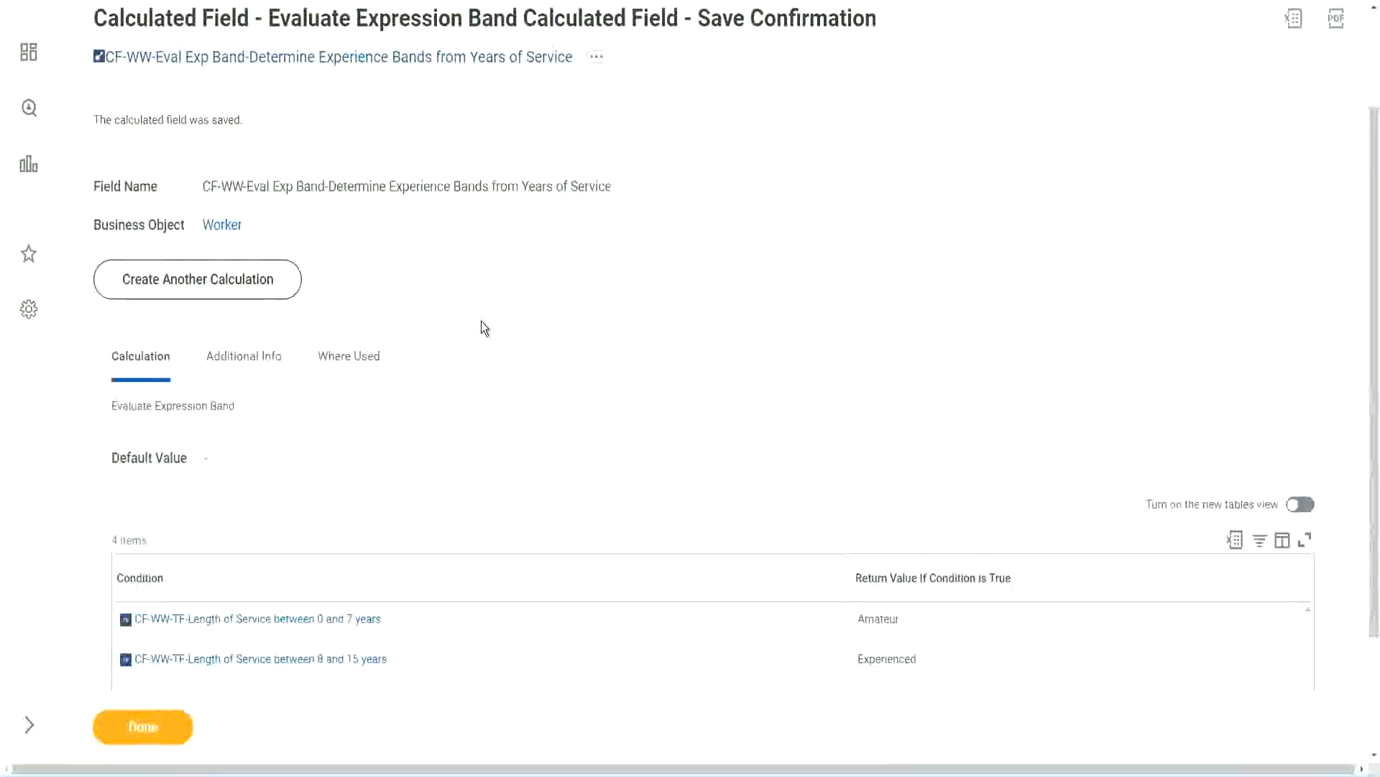
scroll(481, 321, "down", 2)
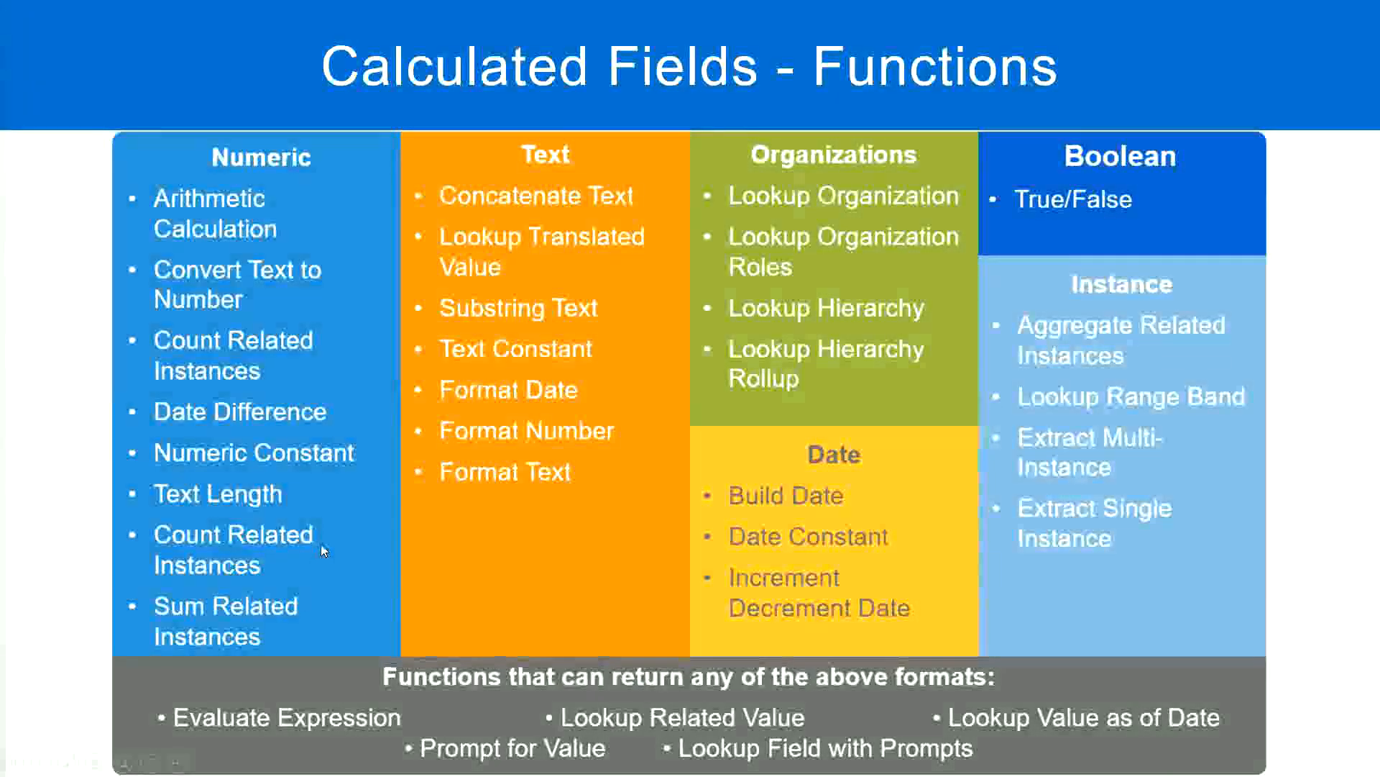
key("alt+Tab")
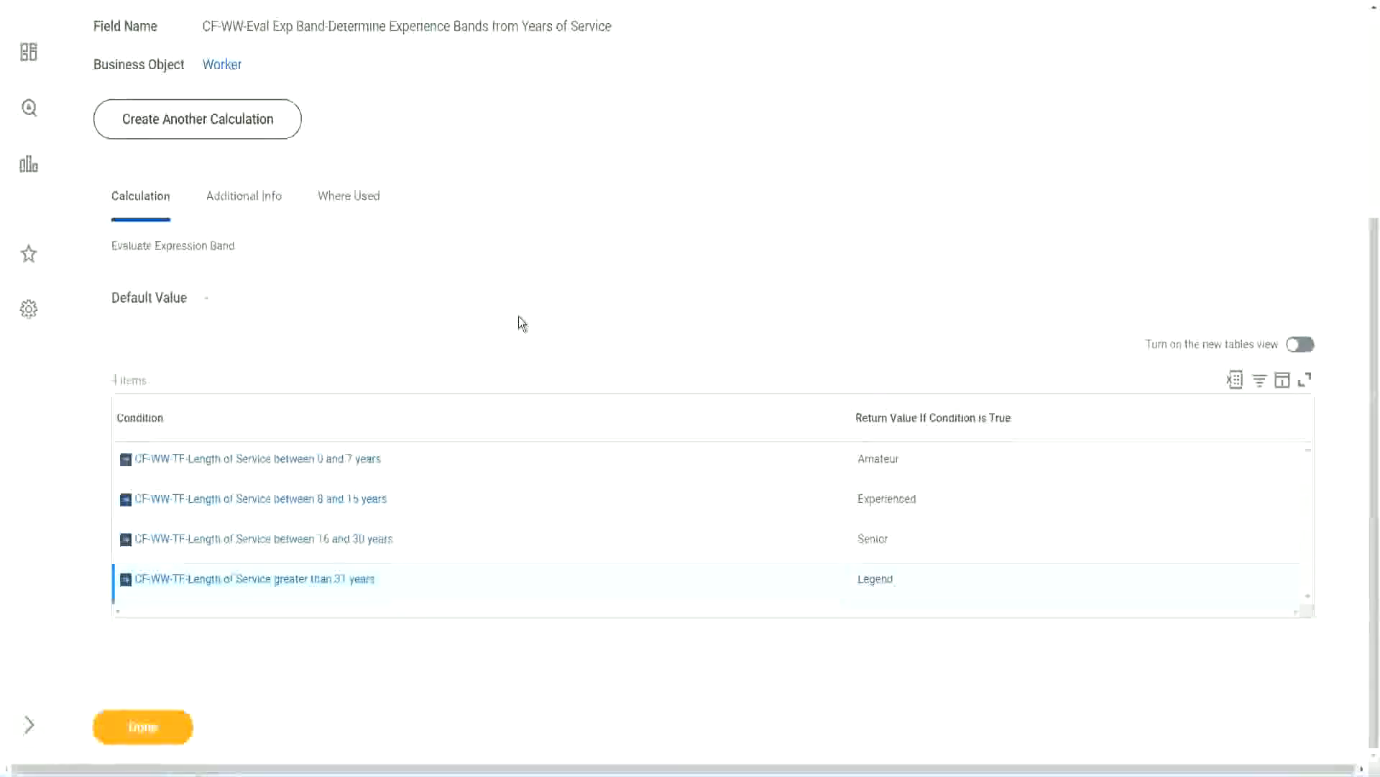
scroll(519, 322, "up", 1)
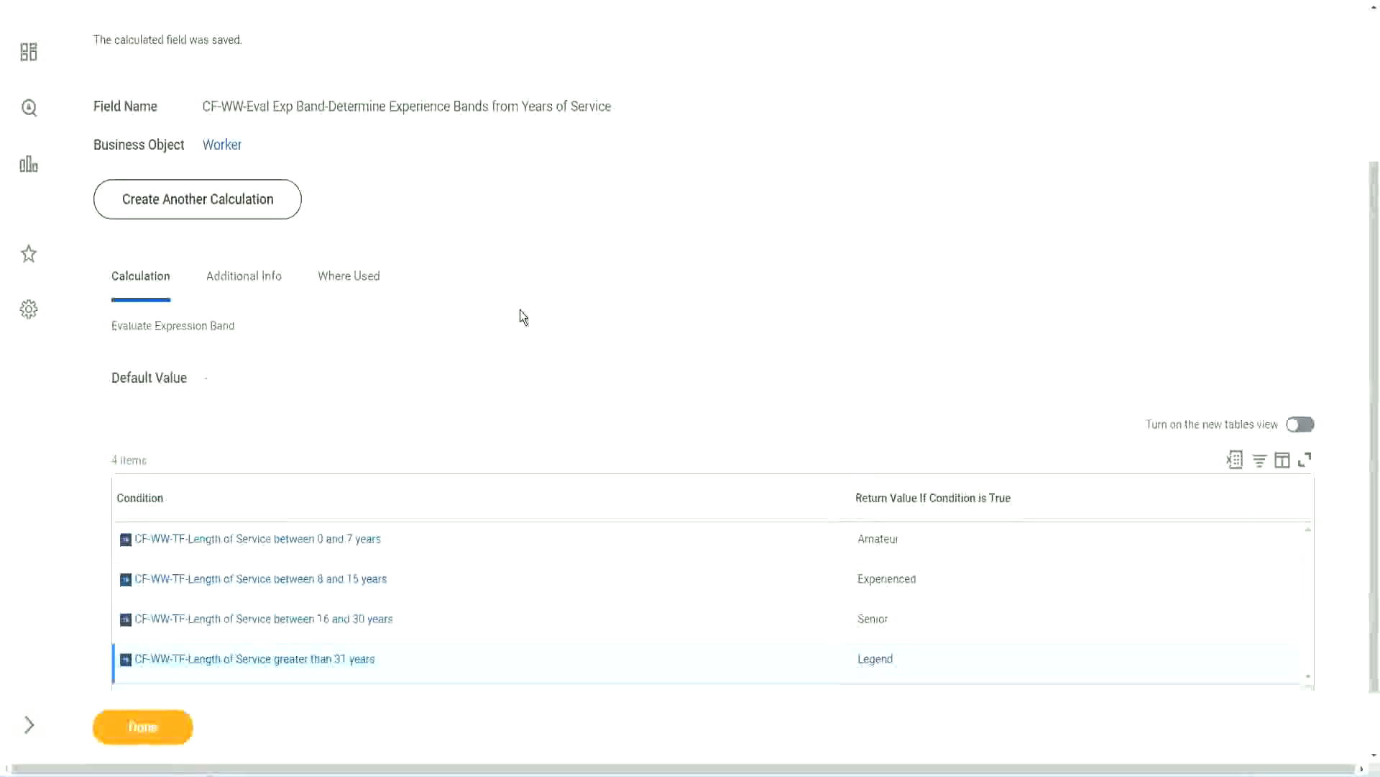
scroll(520, 309, "down", 1)
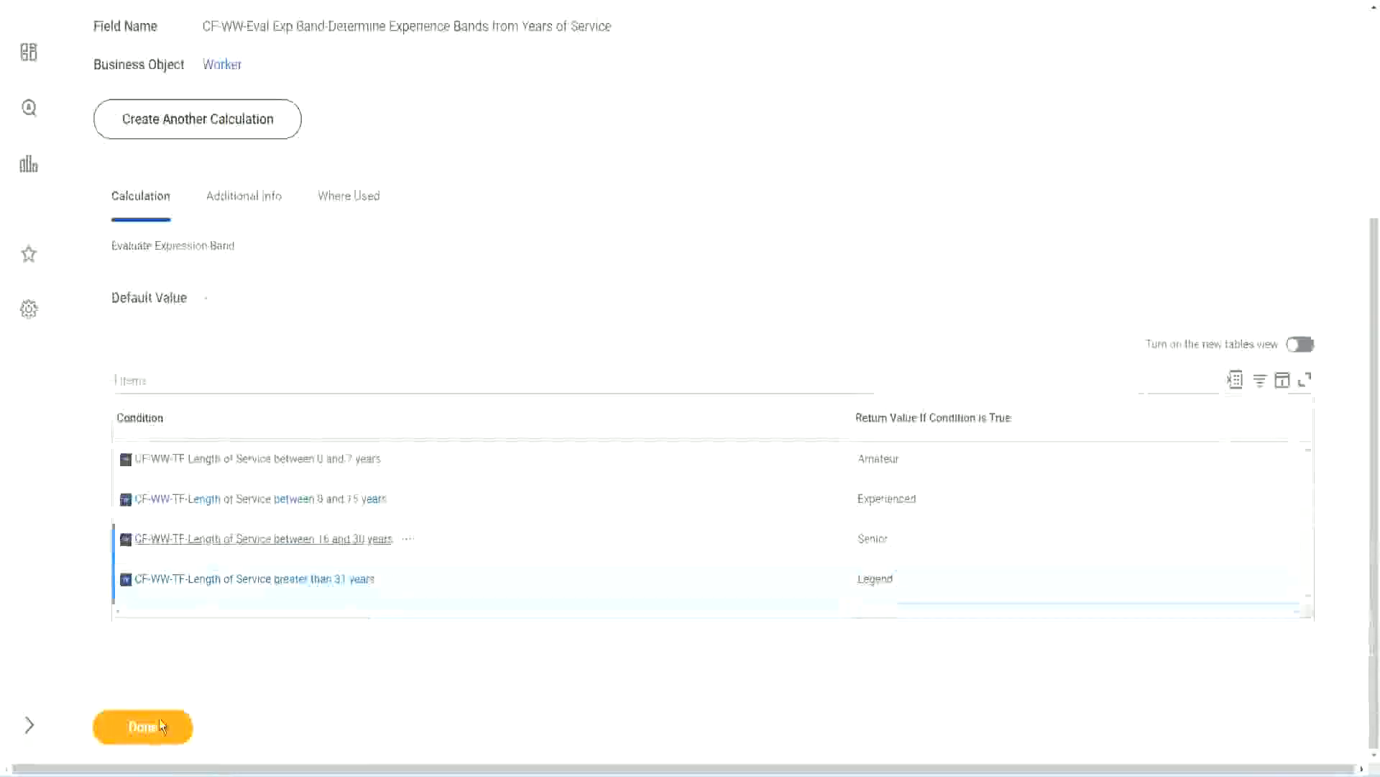
Close the calculated field's save confirmation and open the WW Employee Details custom report for editing
left_click(160, 724)
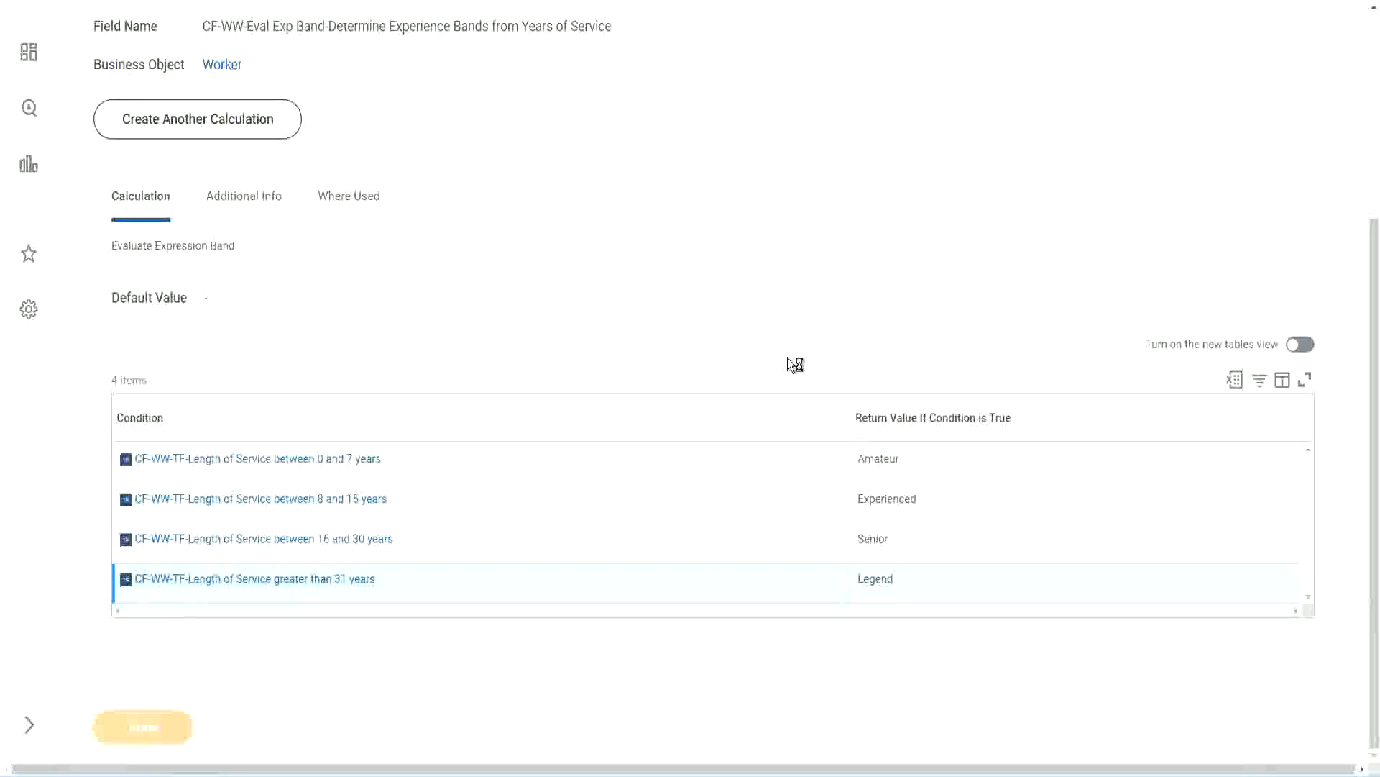
scroll(618, 321, "down", 3)
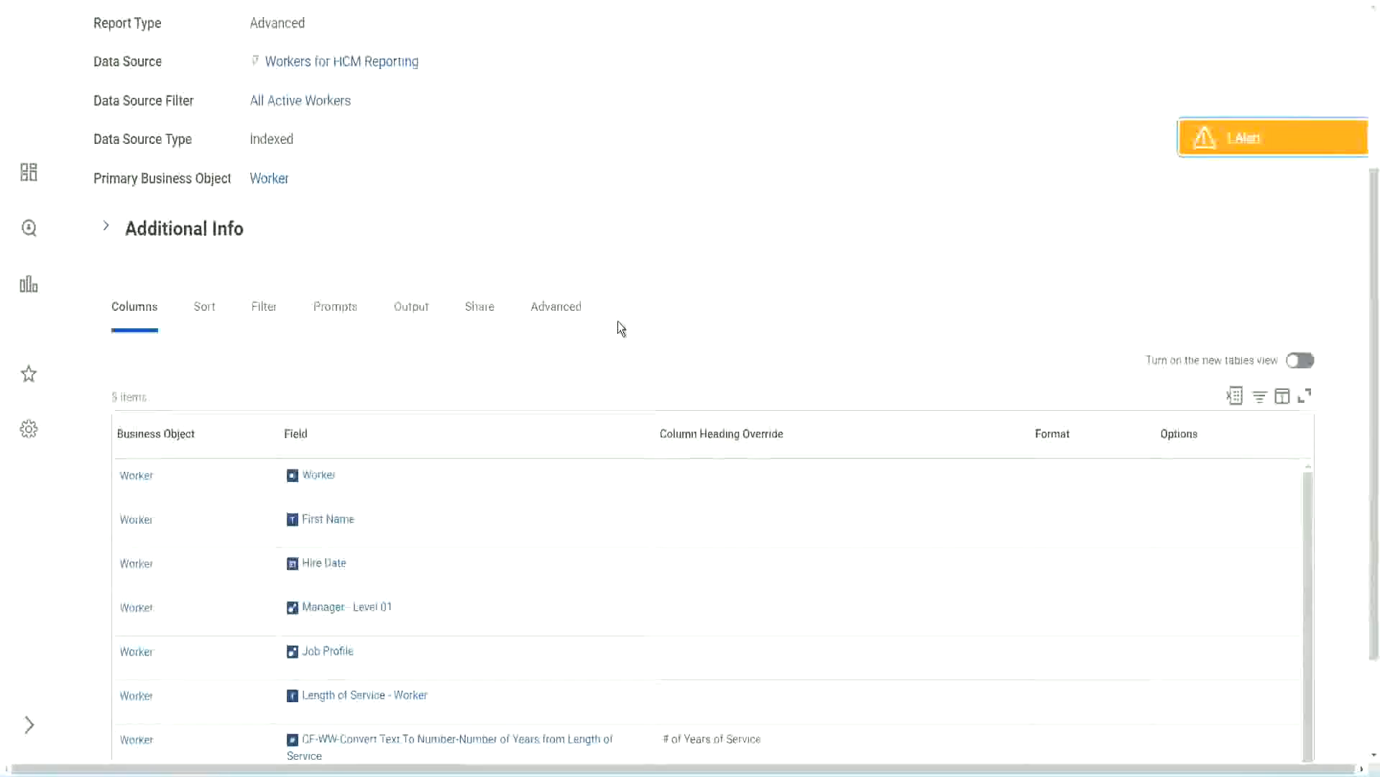
scroll(618, 320, "up", 3)
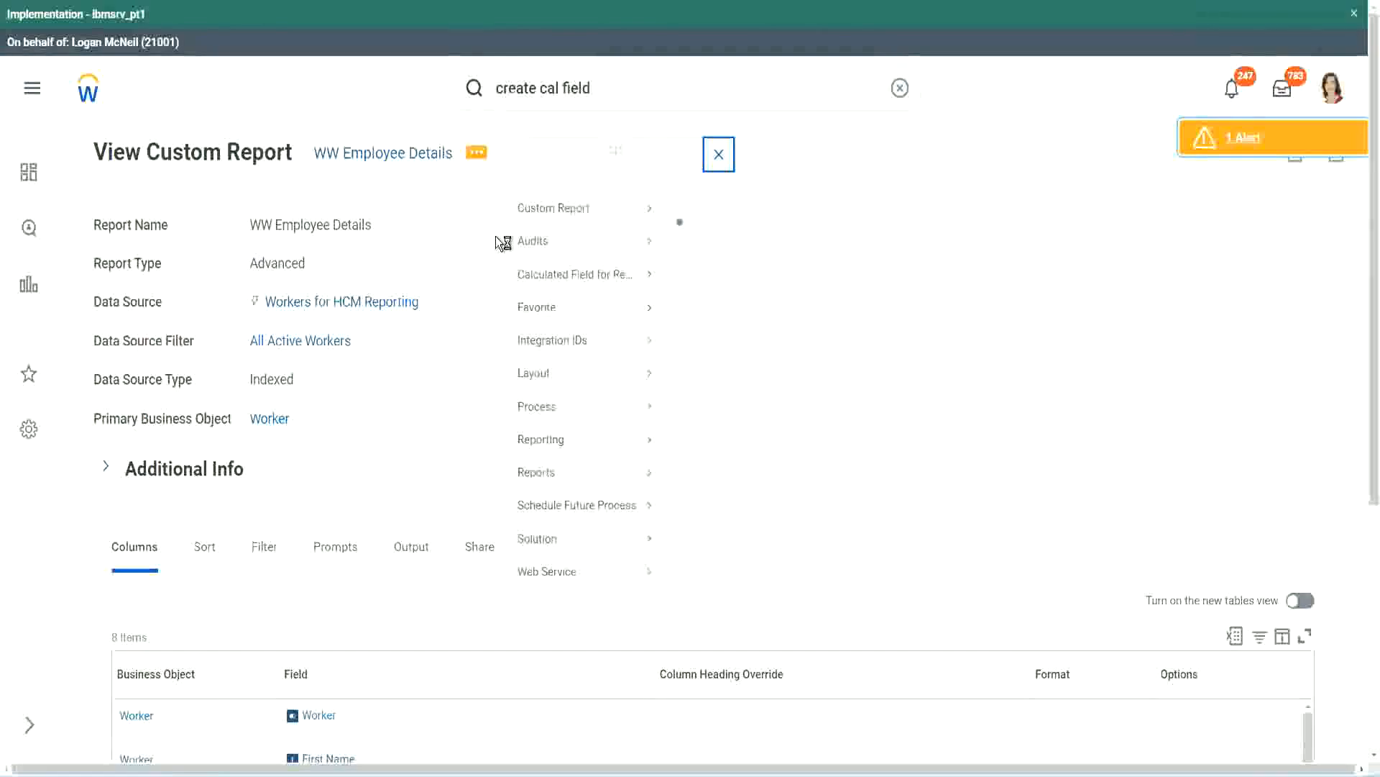
mouse_move(558, 232)
left_click(697, 232)
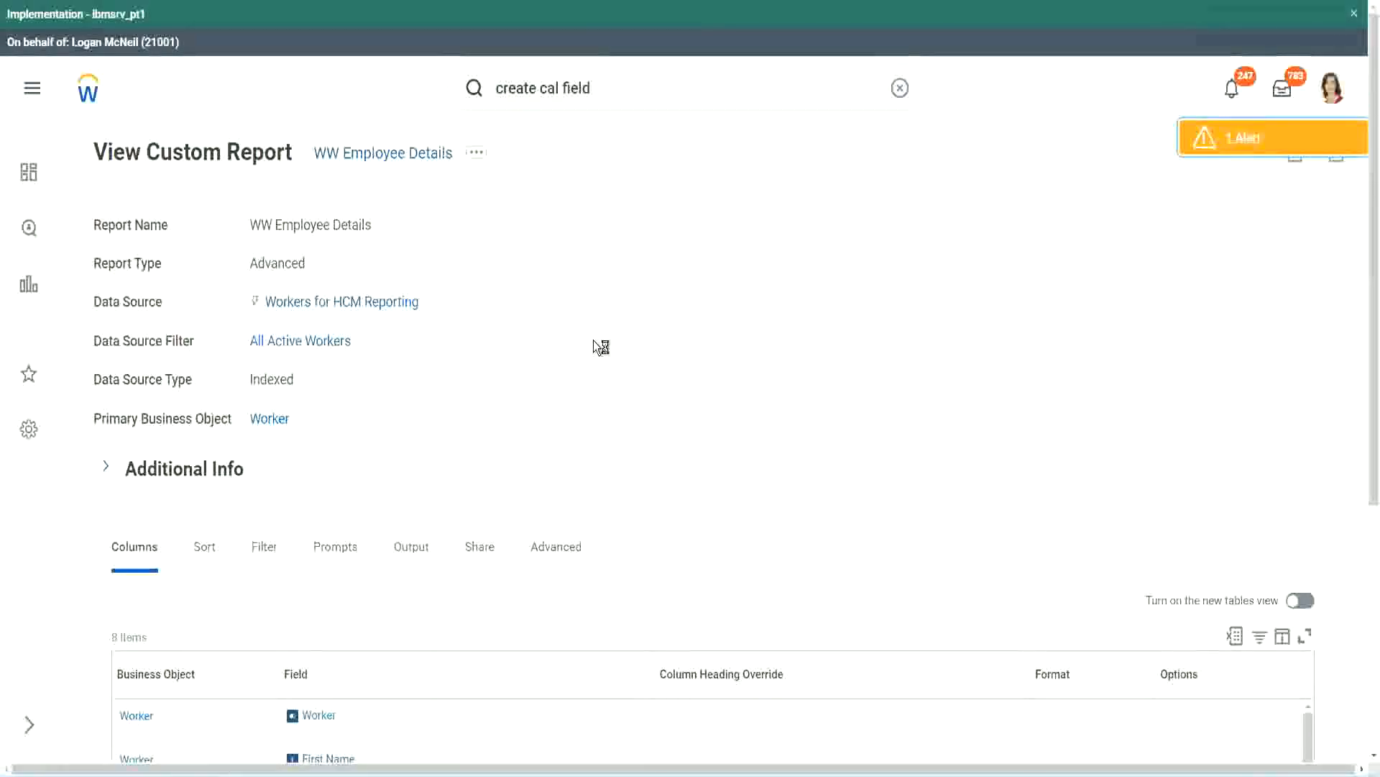
scroll(593, 339, "down", 1)
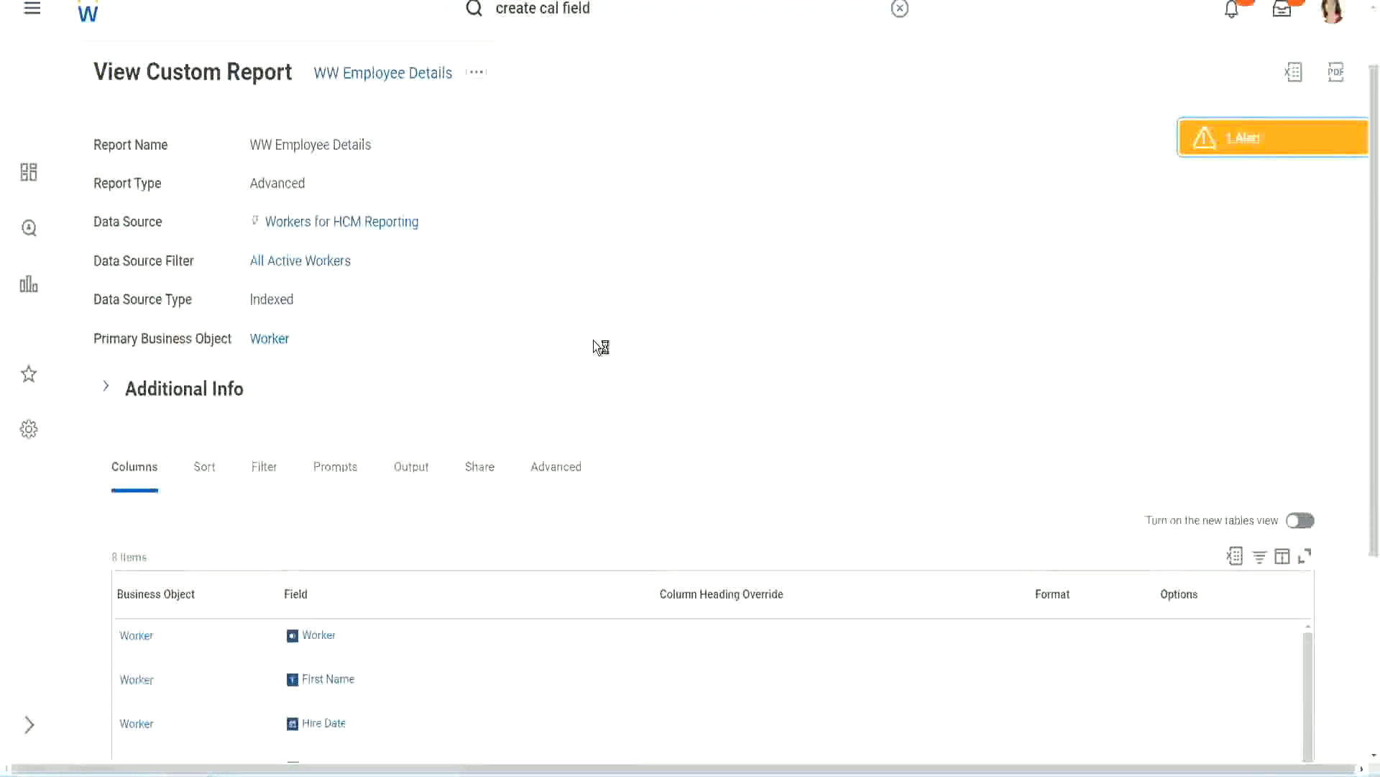
scroll(593, 339, "down", 4)
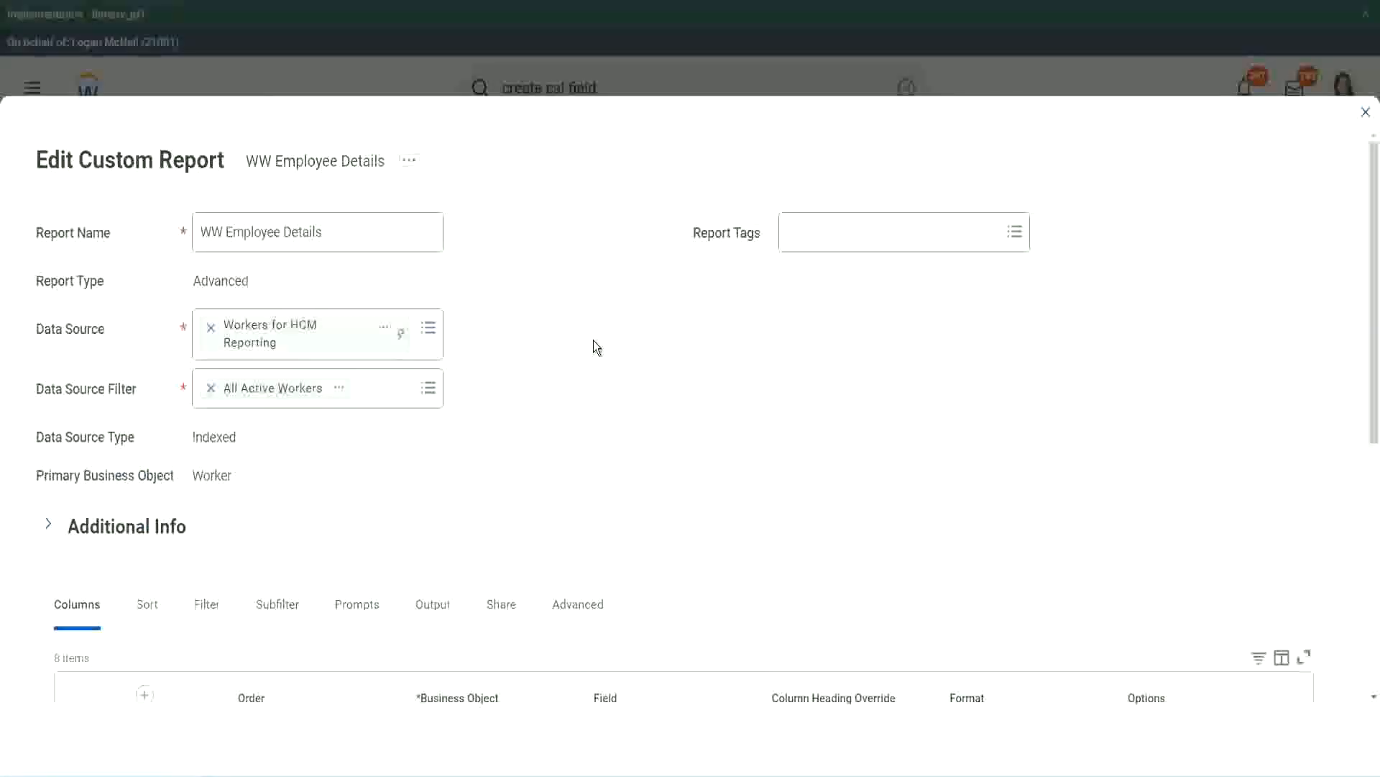
Add a new Worker column row below the Experience Bands column in the report's column list
scroll(593, 345, "down", 8)
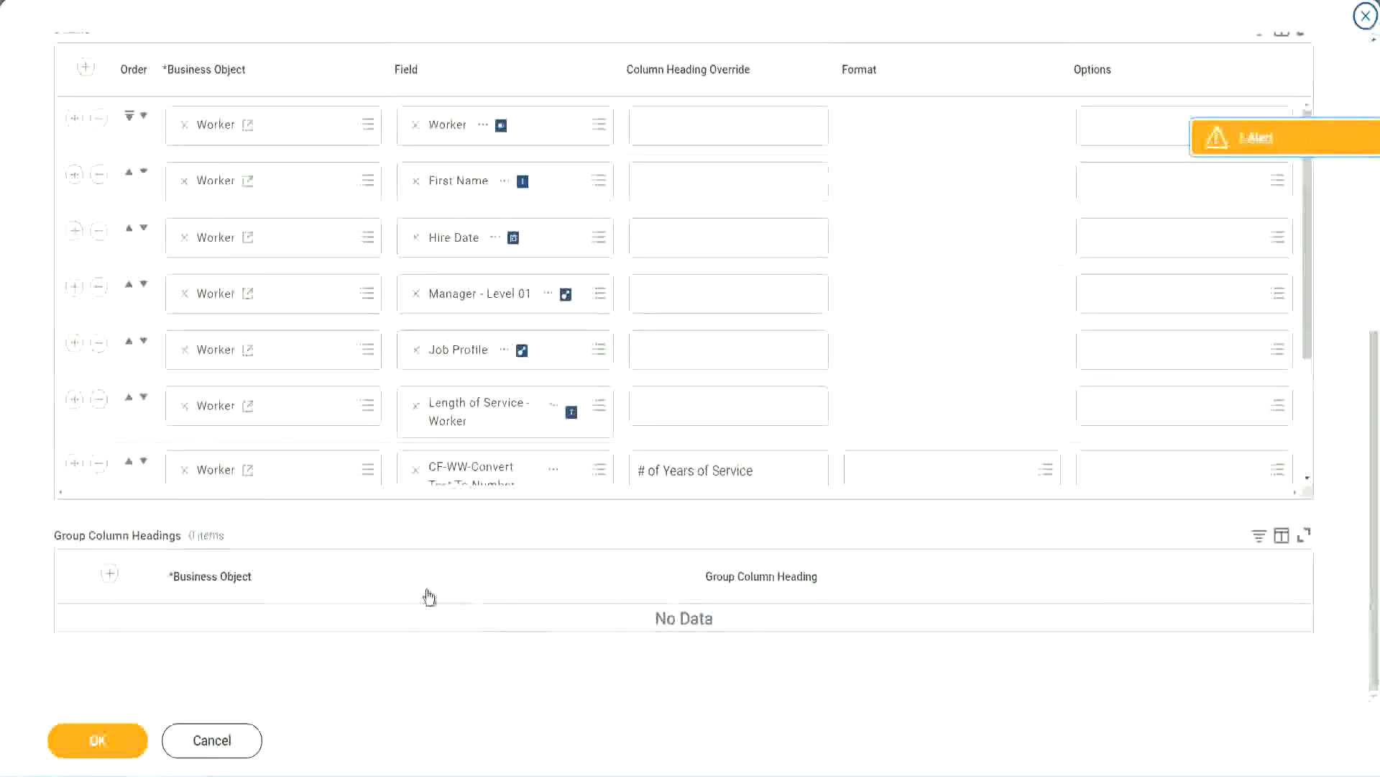
scroll(252, 395, "down", 3)
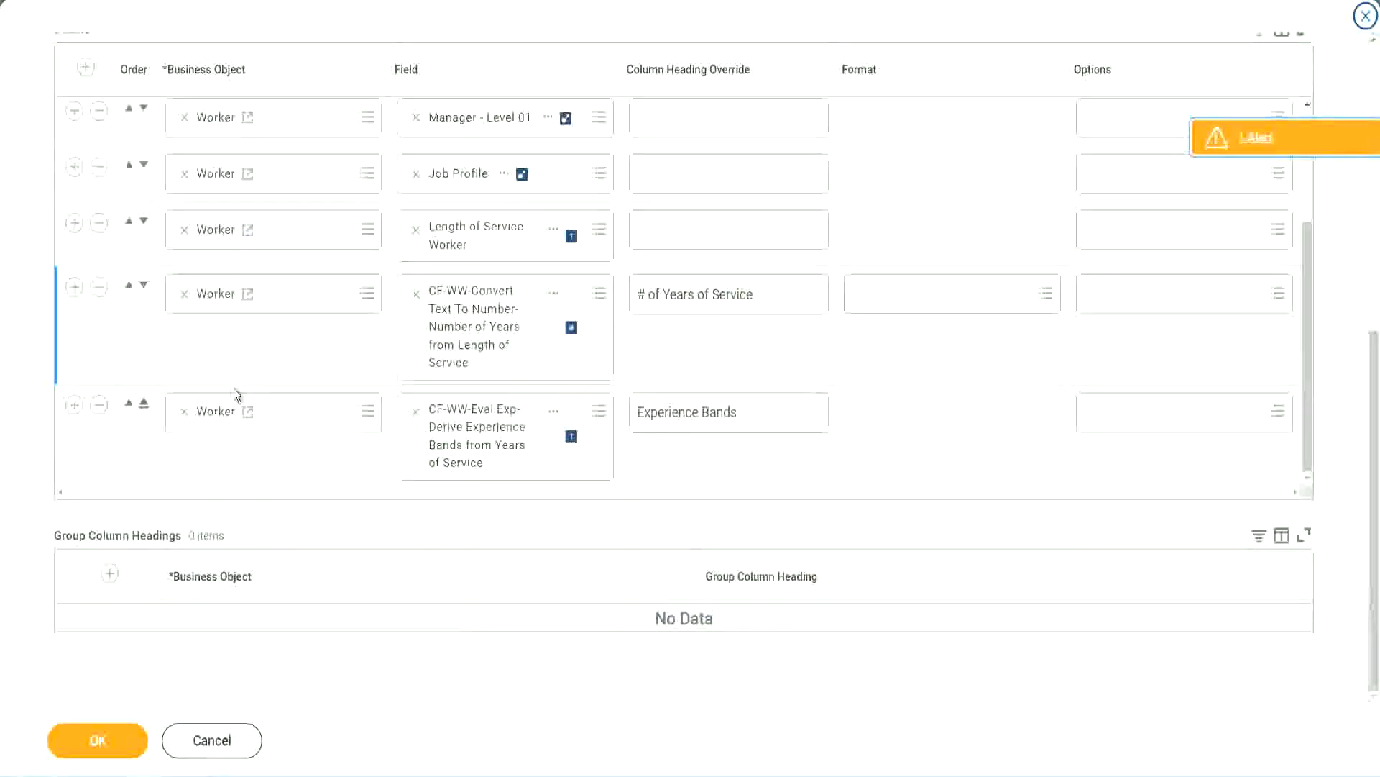
left_click(74, 405)
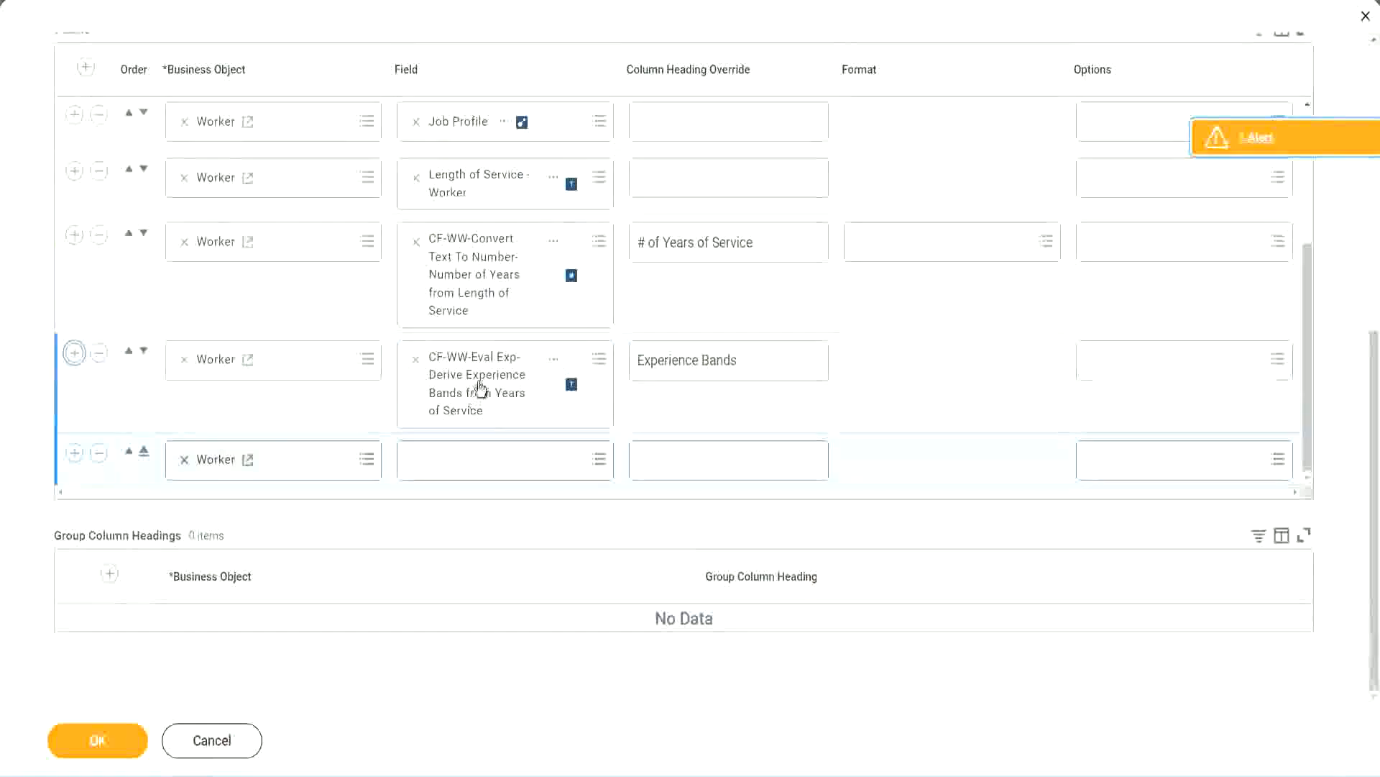
right_click(481, 390)
left_click(518, 462)
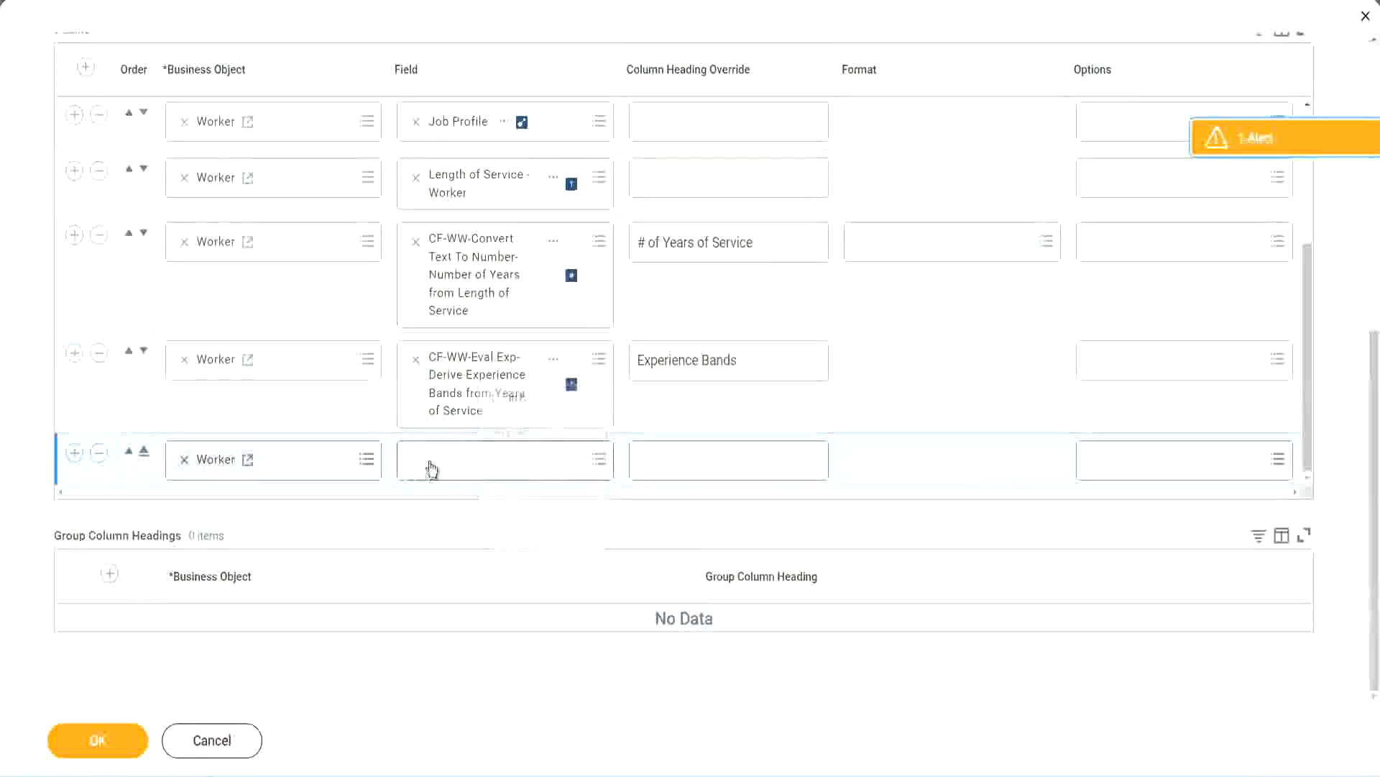
Search for "CF-WW-Eval Exp Band" and assign the field "CF-WW-Eval Exp Band-Determine Experience Bands from Years of Service" to the new column
left_click(512, 468)
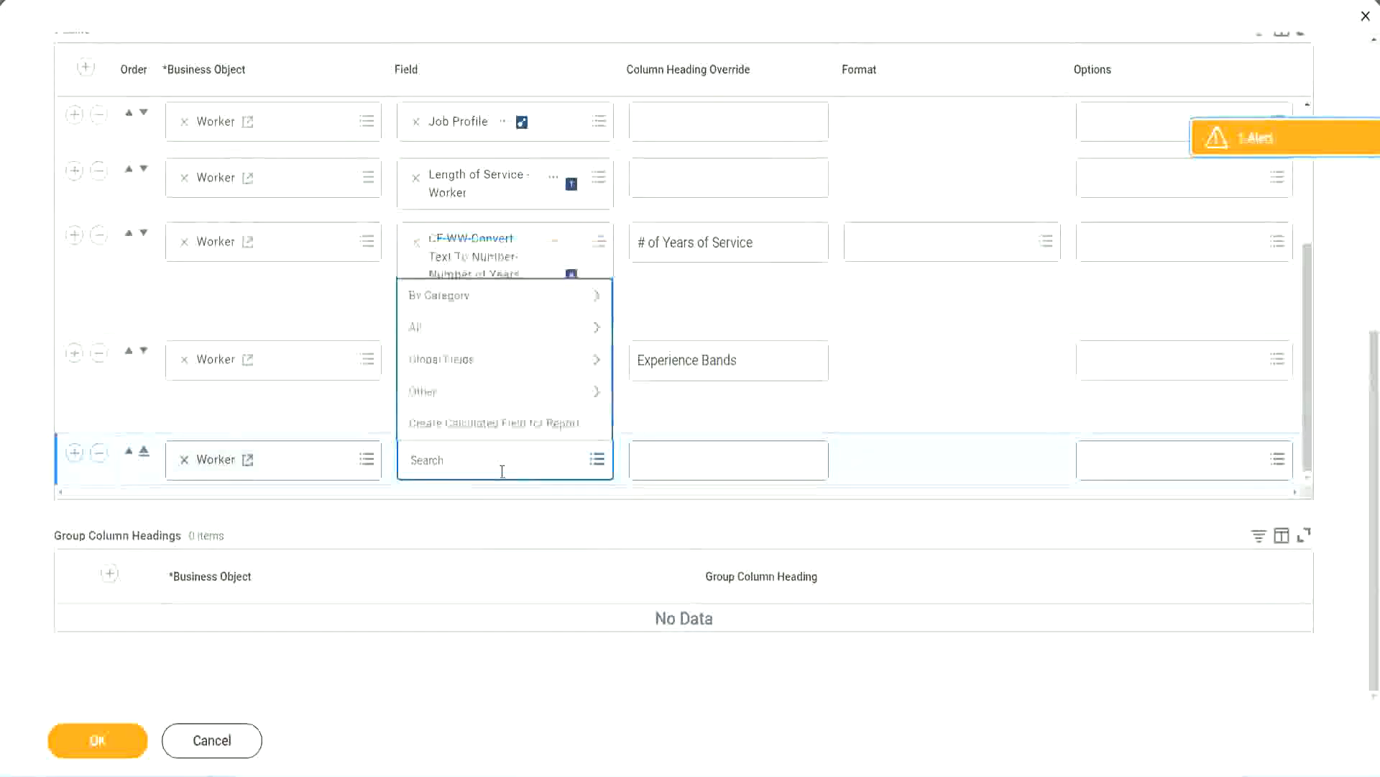
key("ctrl+v")
key("Return")
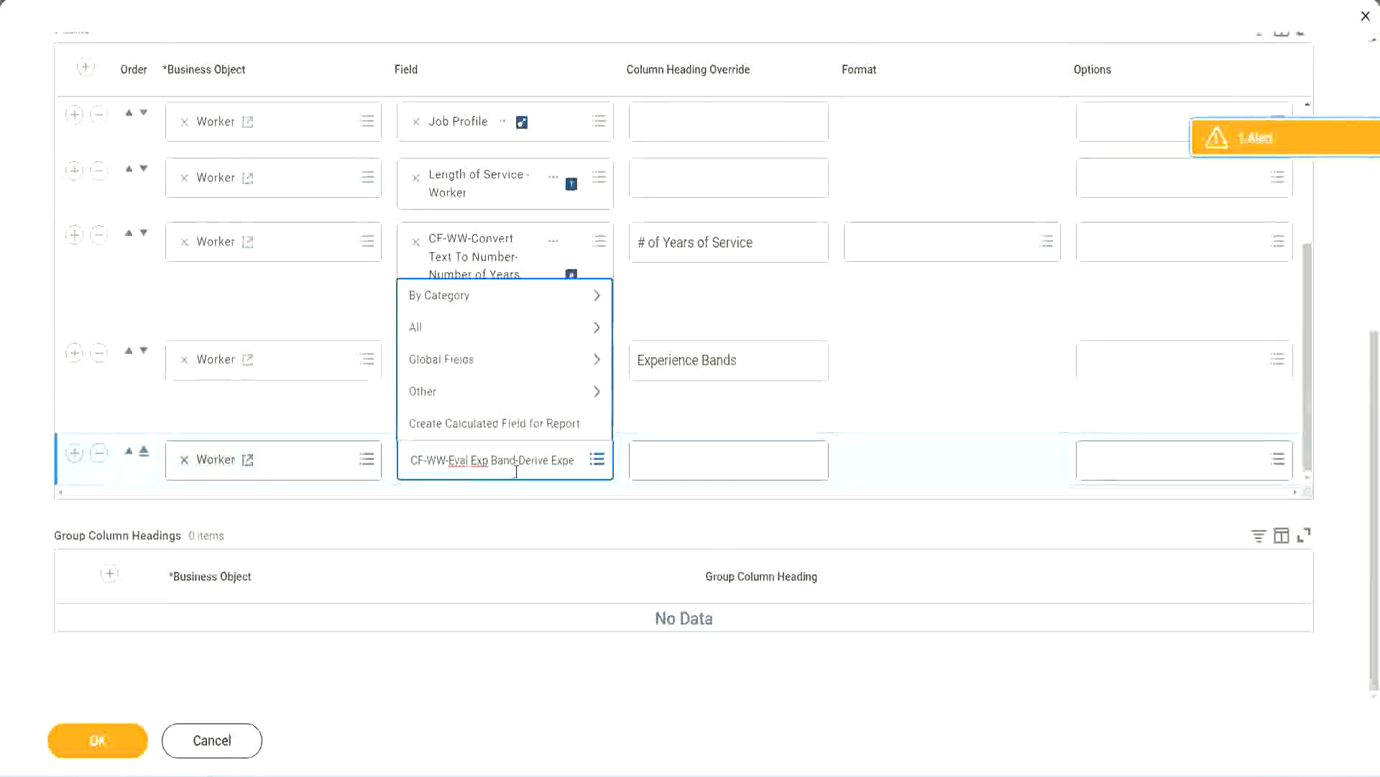
key("Delete")
key("Delete")
key("Delete")
key("Delete")
key("Delete")
key("Delete")
key("Delete")
key("Delete")
key("Delete")
key("Delete")
key("Delete")
key("Delete")
key("Delete")
key("Delete")
key("Delete")
key("Delete")
key("Delete")
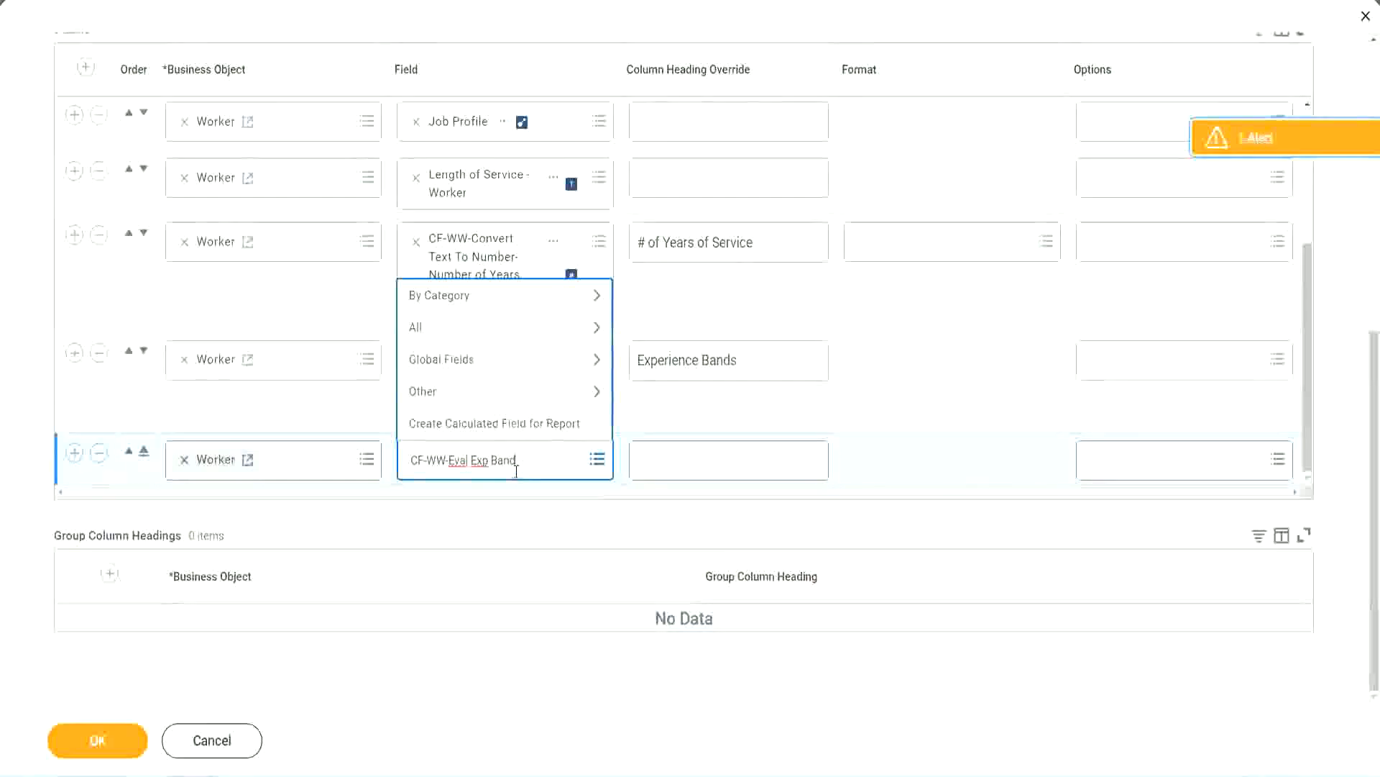
key("Return")
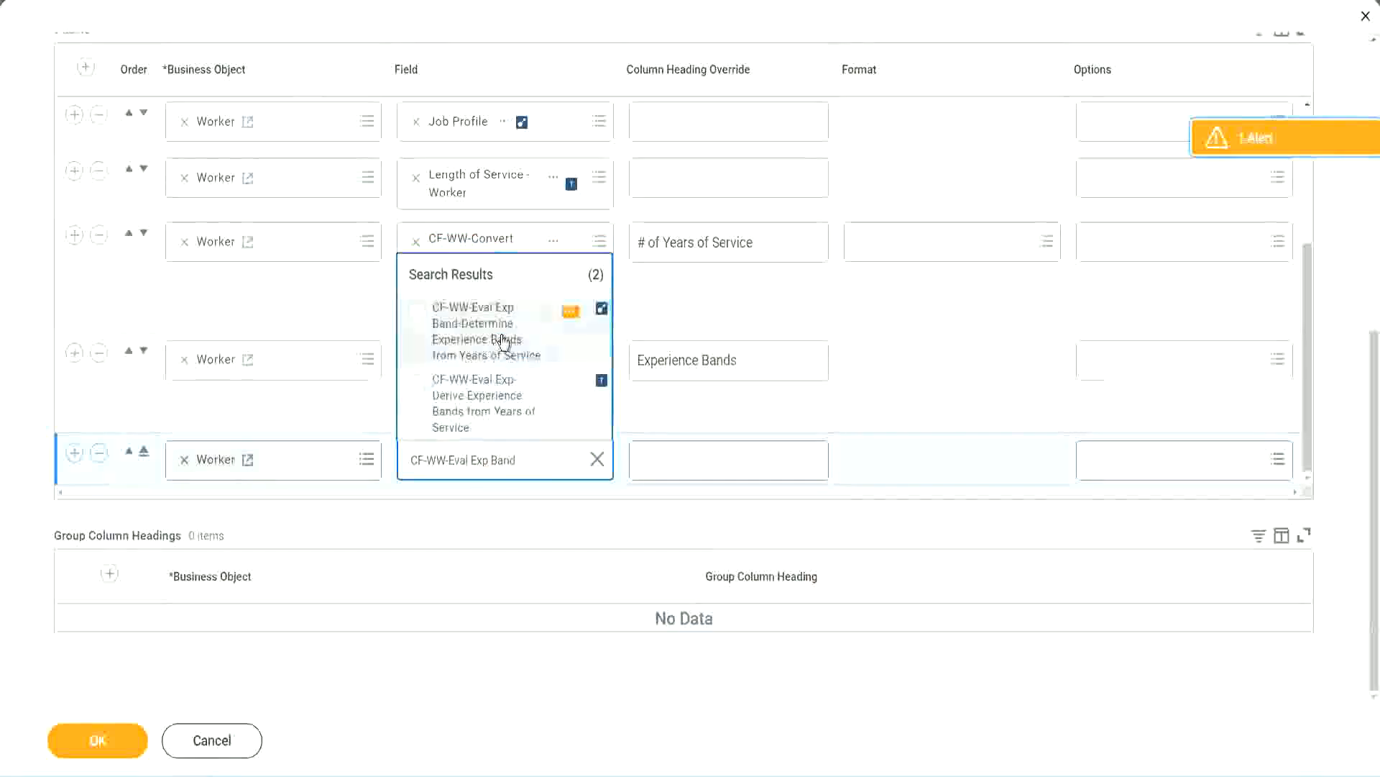
left_click(504, 341)
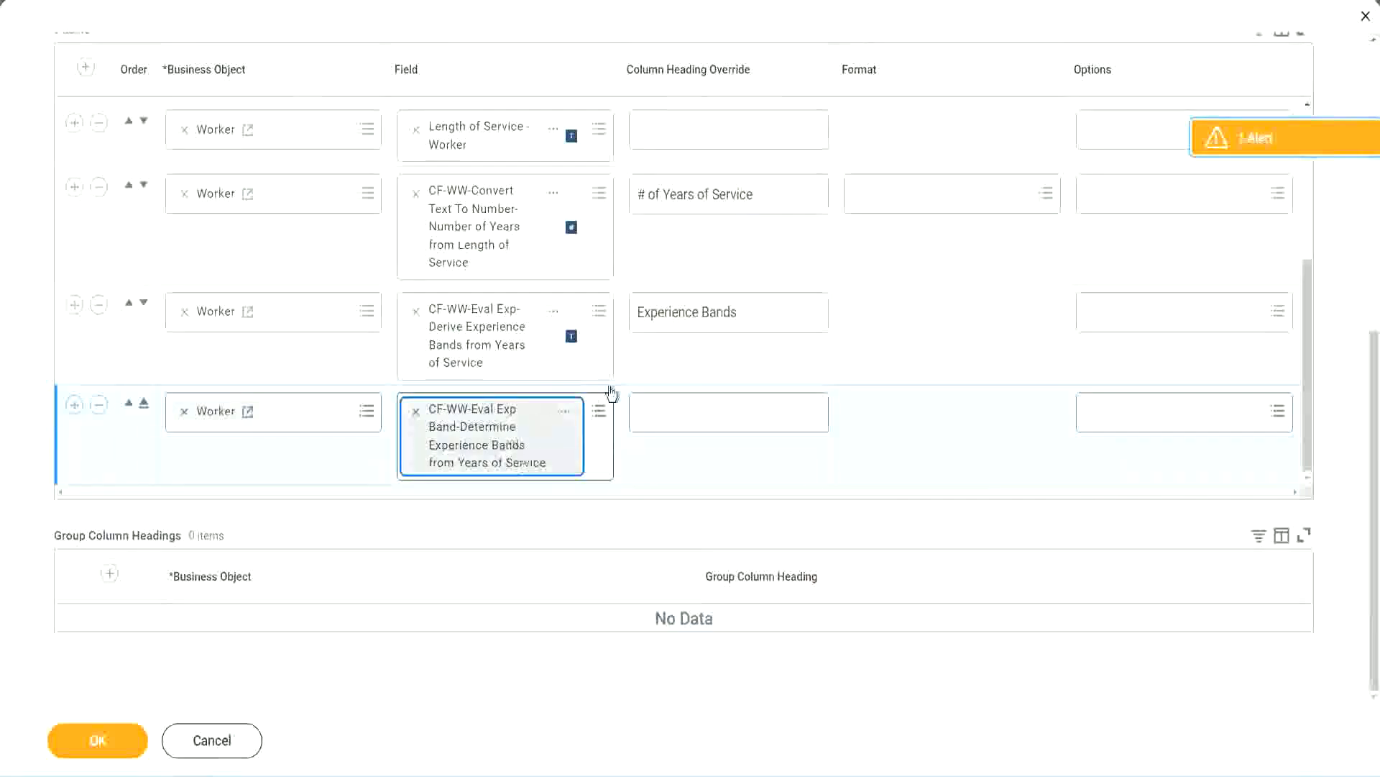
Set the new column's heading override to "Experience Bands (Eval Exp Bands)", reusing the heading text copied from the existing Experience Bands column
left_click(759, 313)
key("ctrl+c")
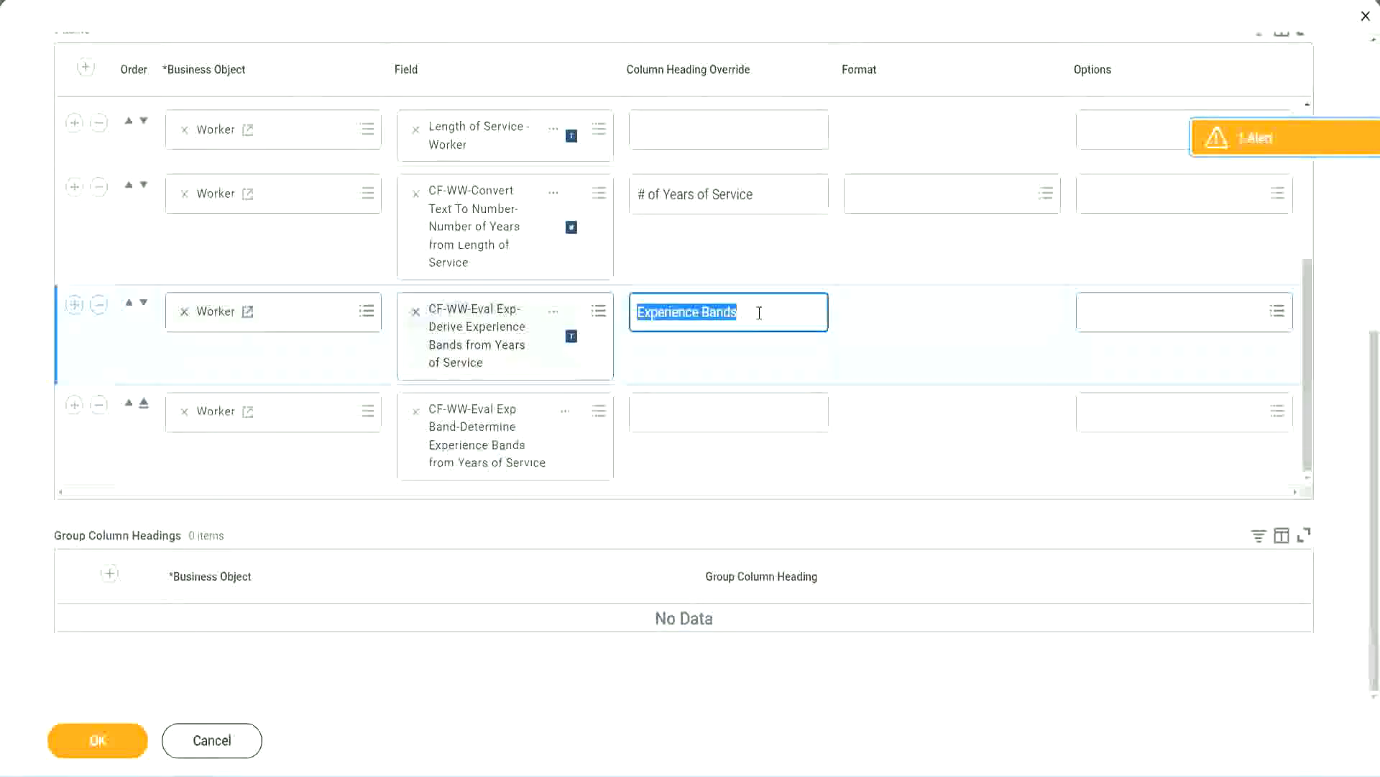
left_click(670, 411)
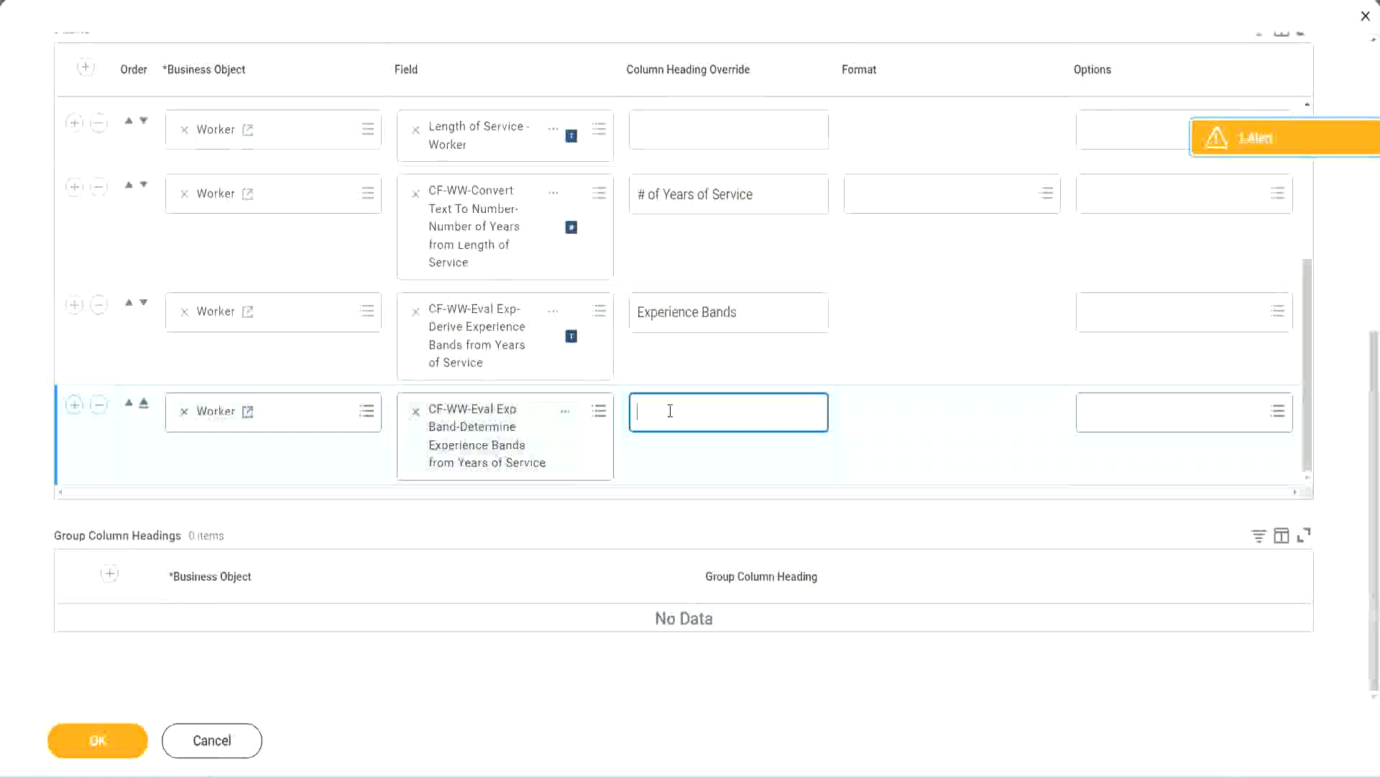
key("ctrl+v")
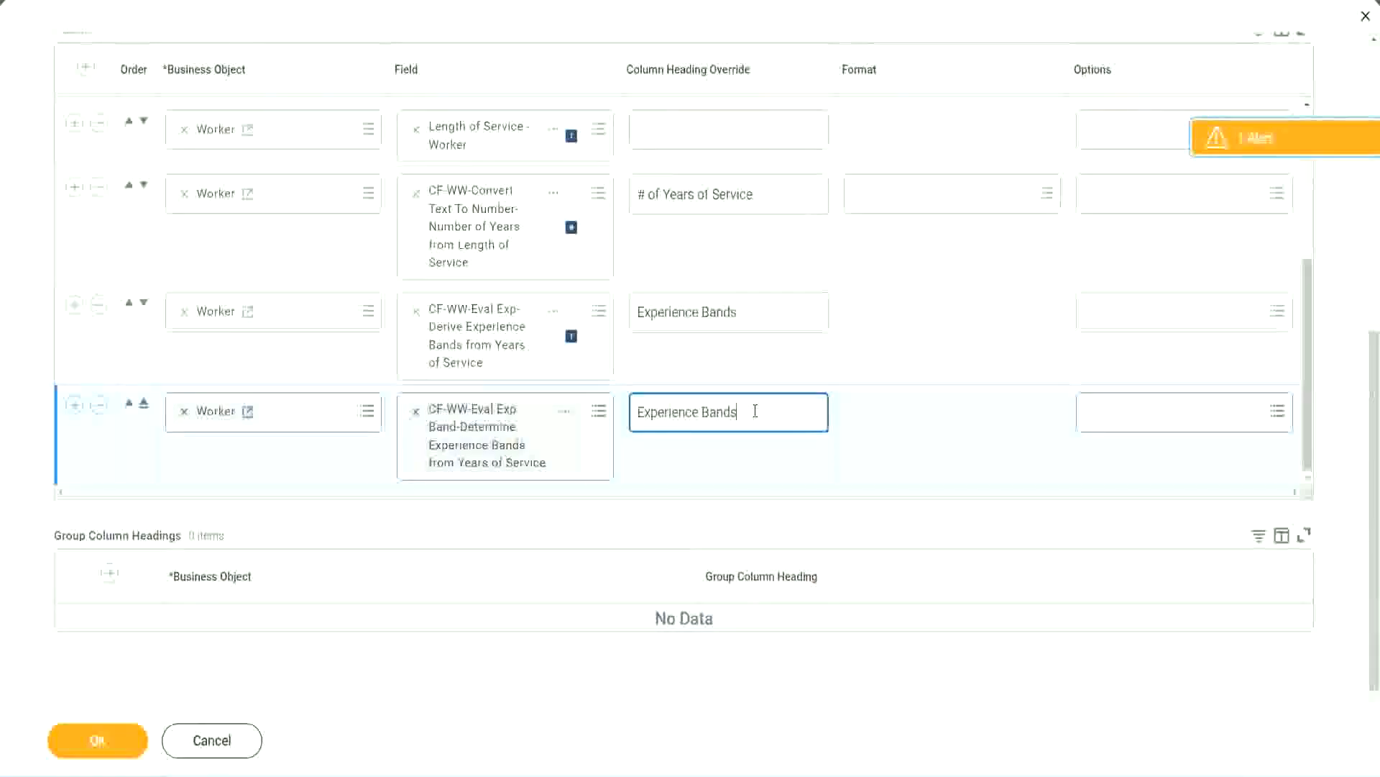
type("(")
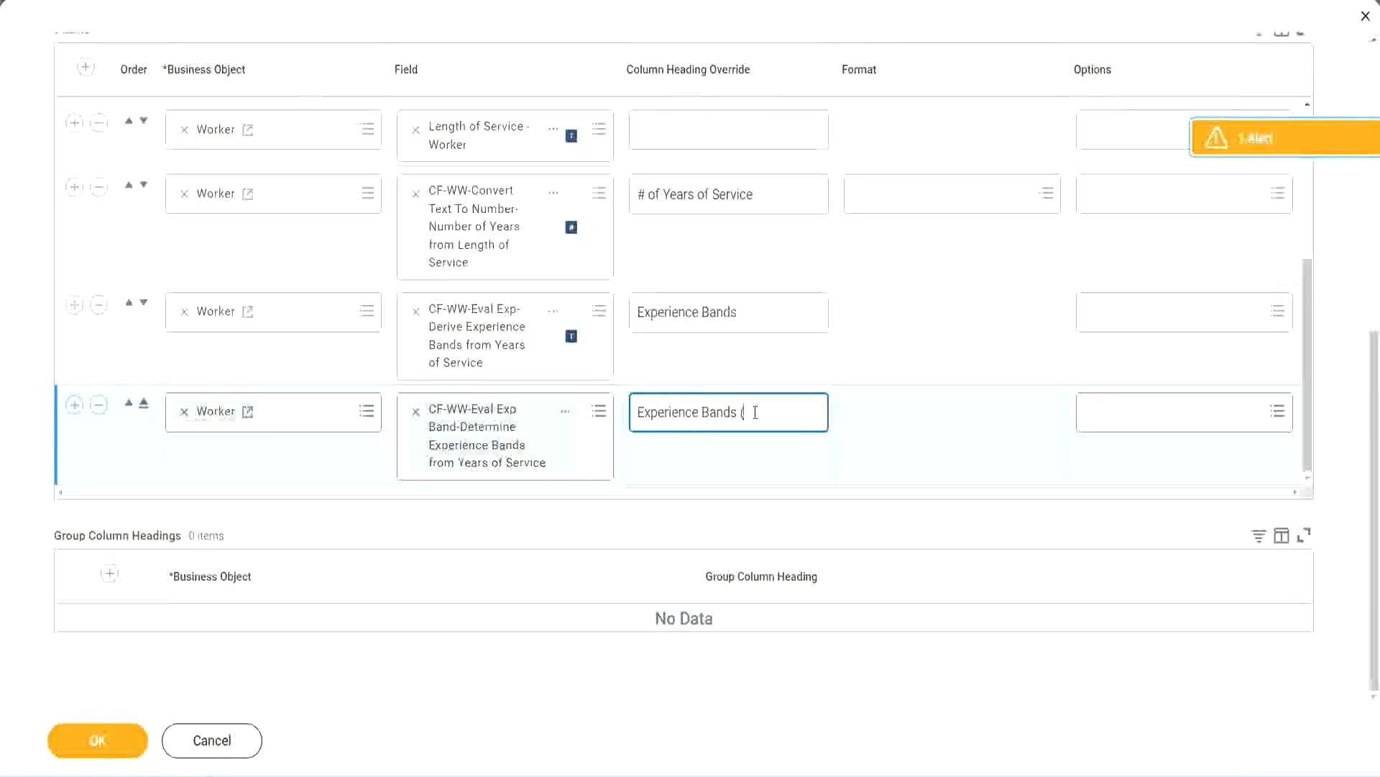
type("Eval Exp Bands)")
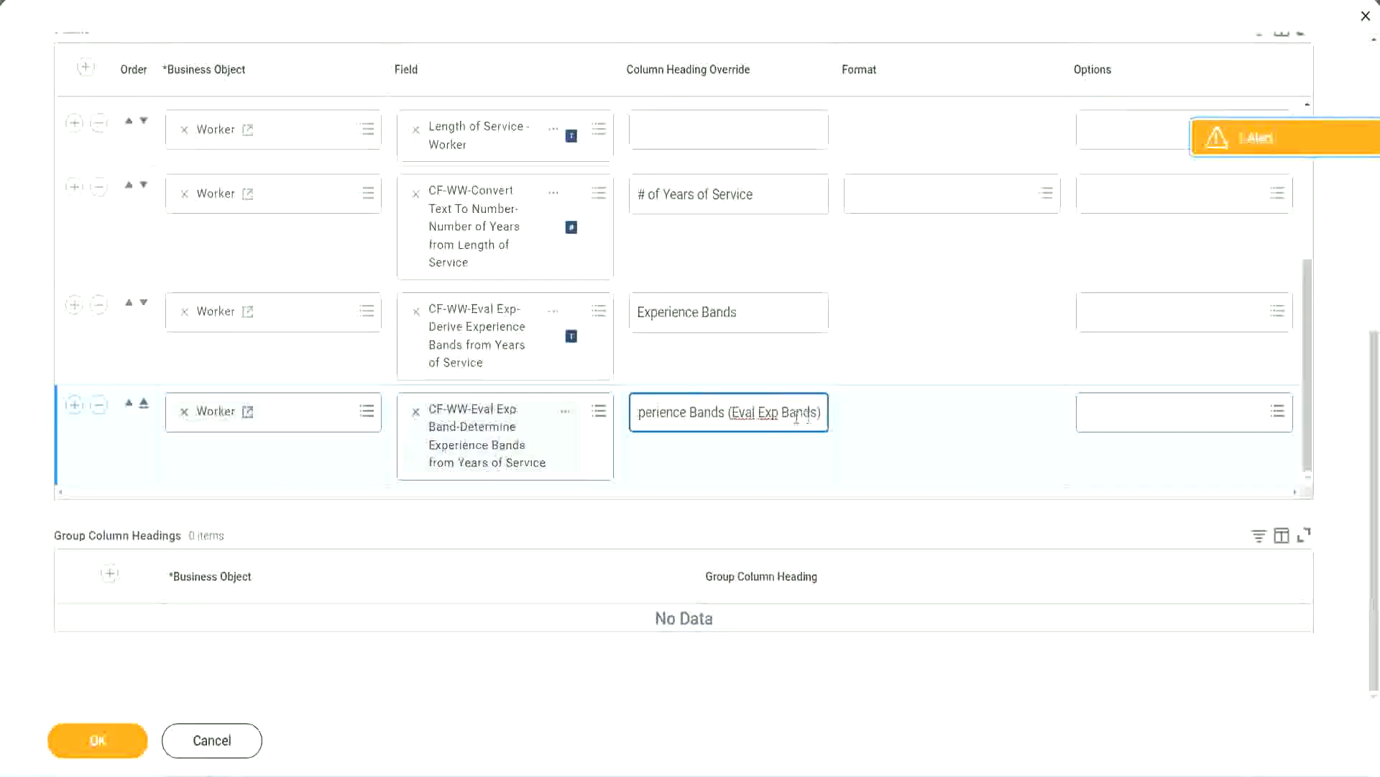
double_click(770, 412)
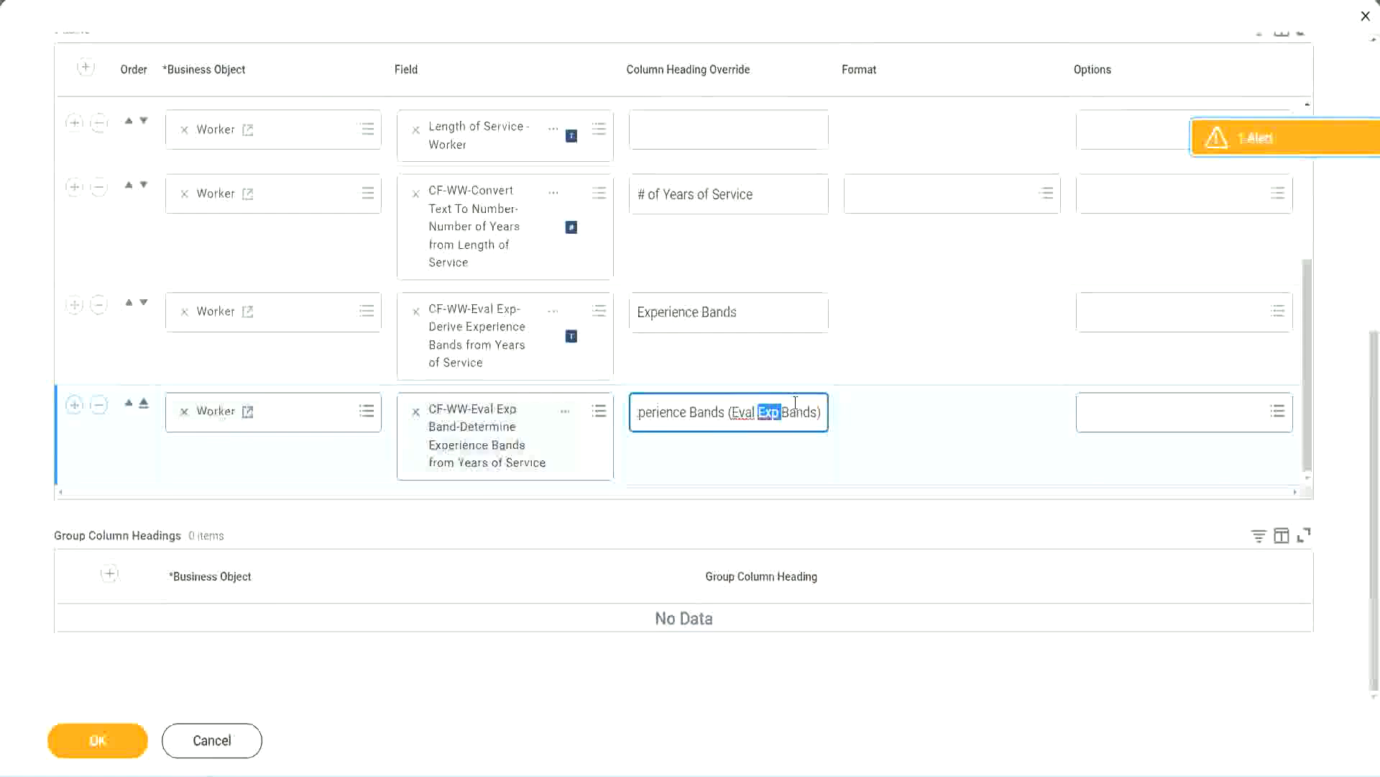
left_click(795, 406)
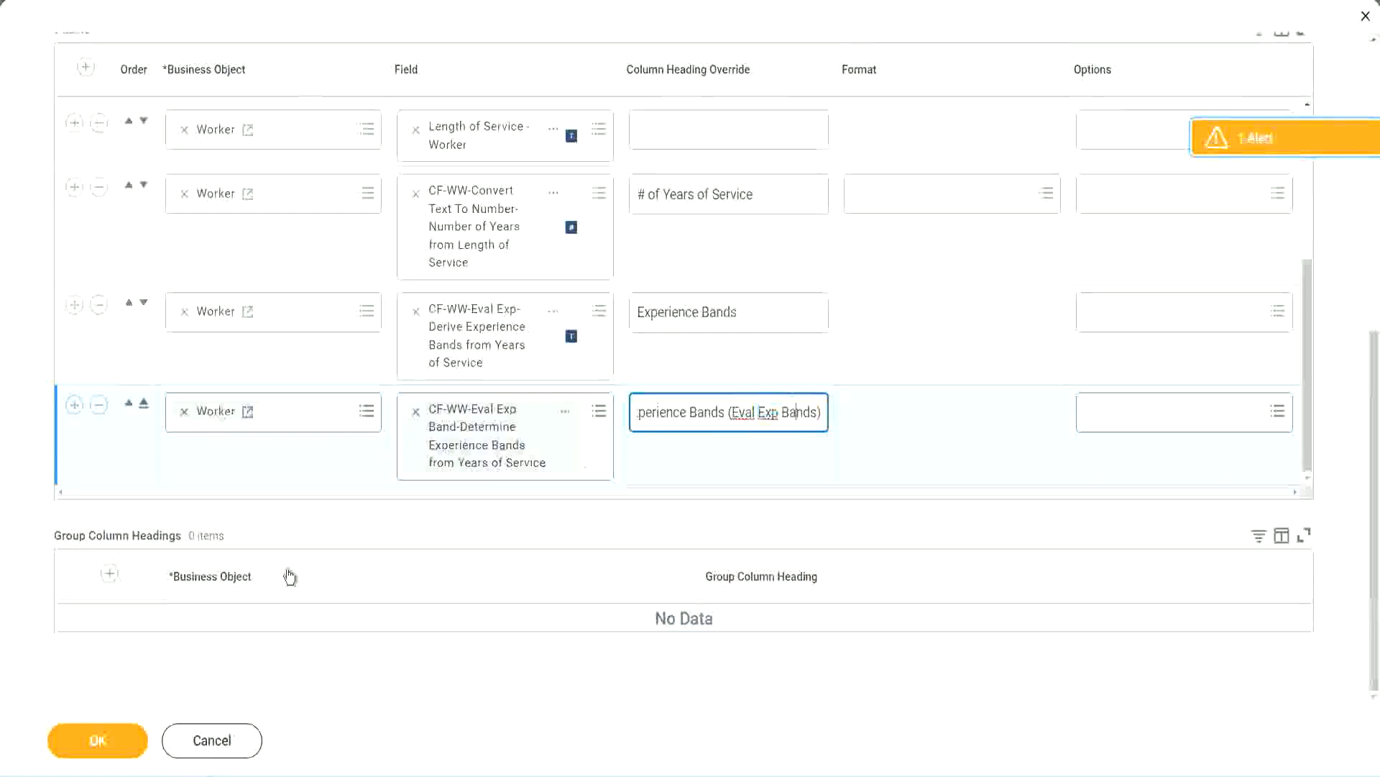
Save the changes to the WW Employee Details custom report and run it
left_click(107, 745)
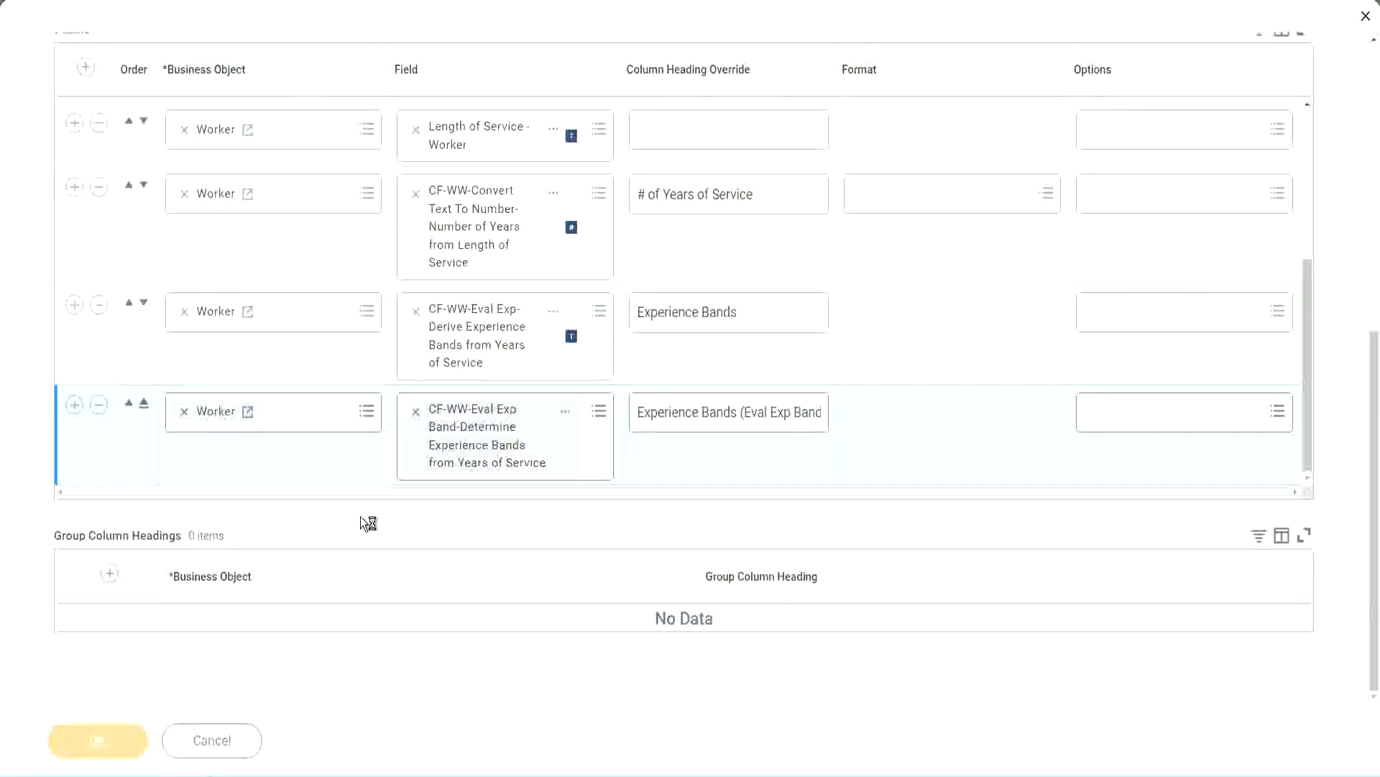
left_click(162, 730)
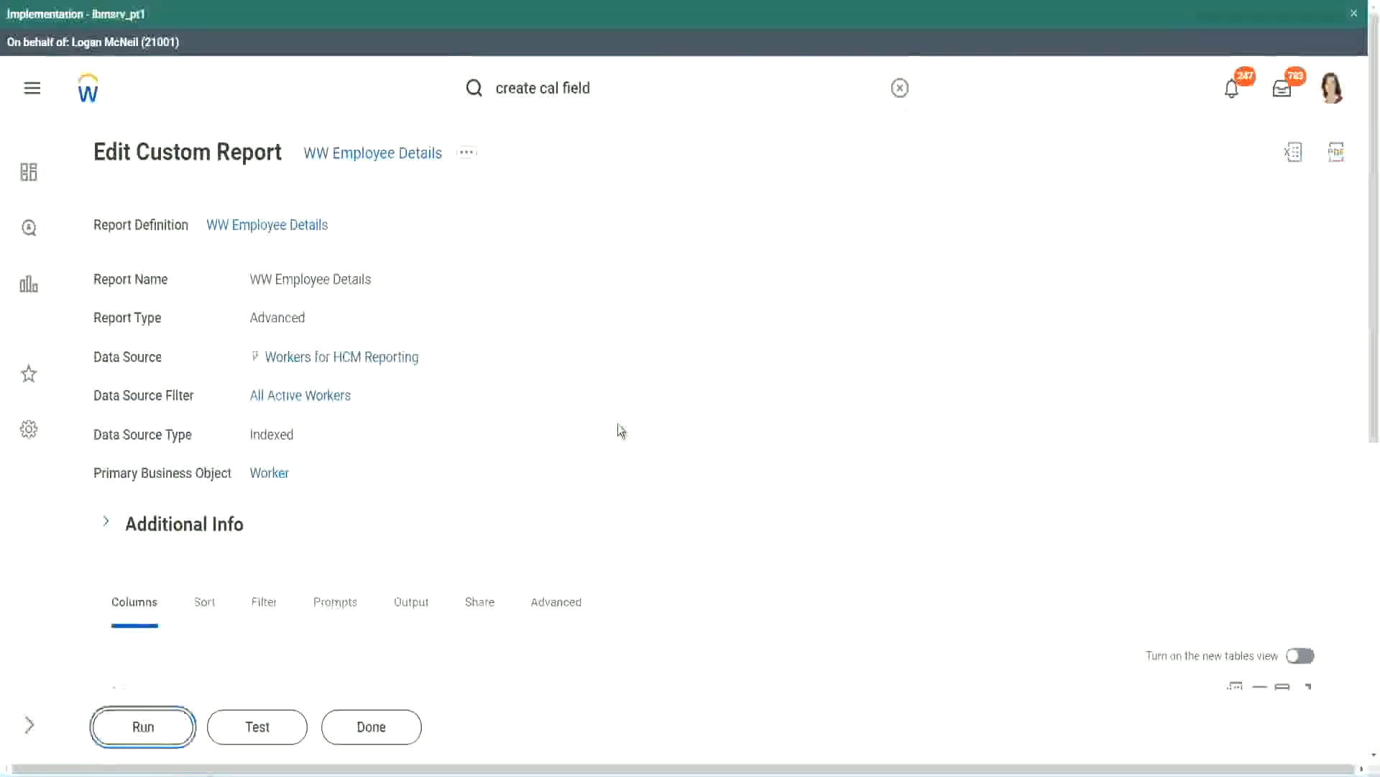